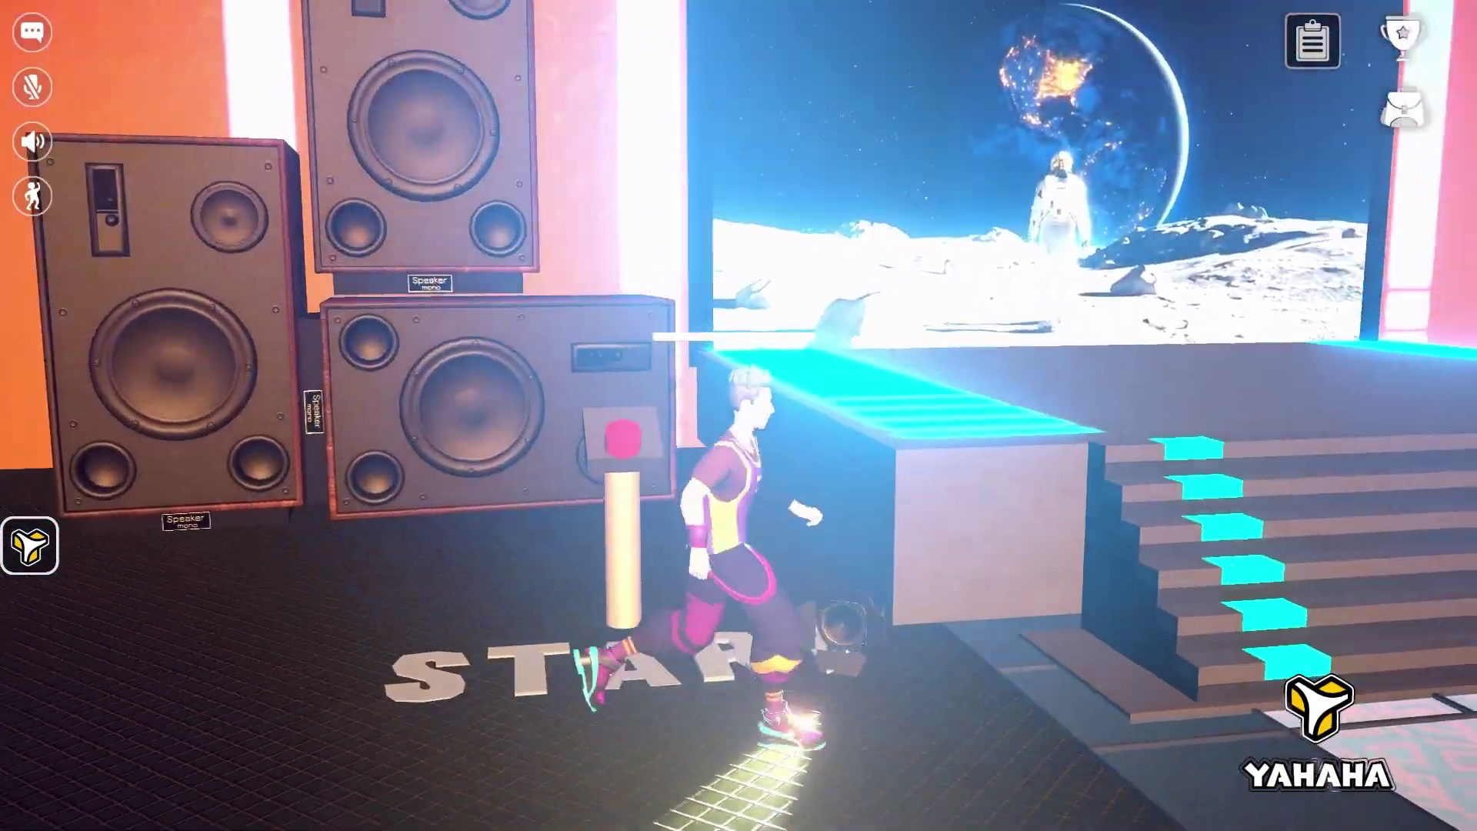
{"action": "key", "text": "d"}
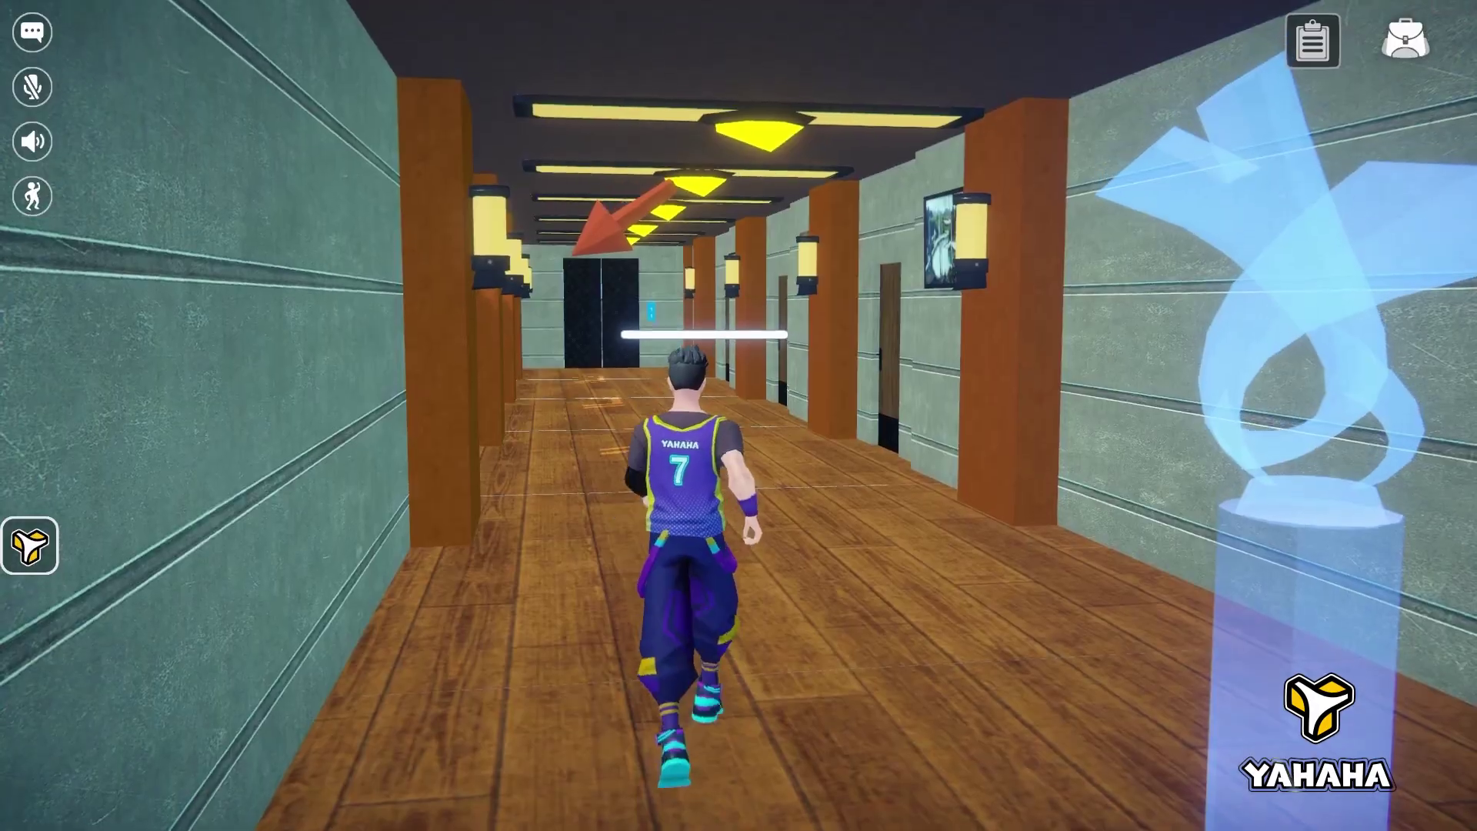
{"action": "key", "text": "w"}
{"action": "key", "text": "w"}
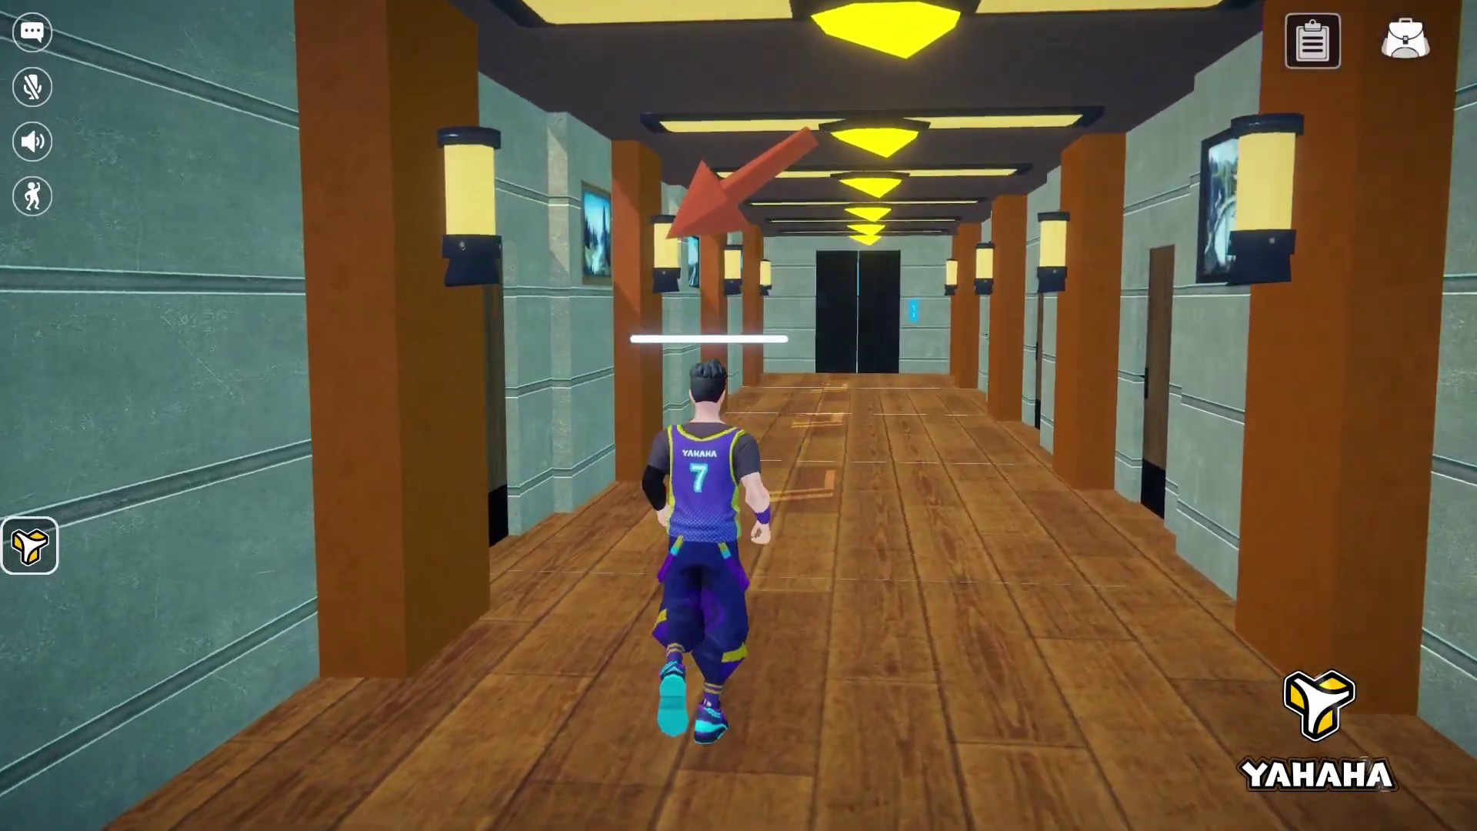
{"action": "key", "text": "w"}
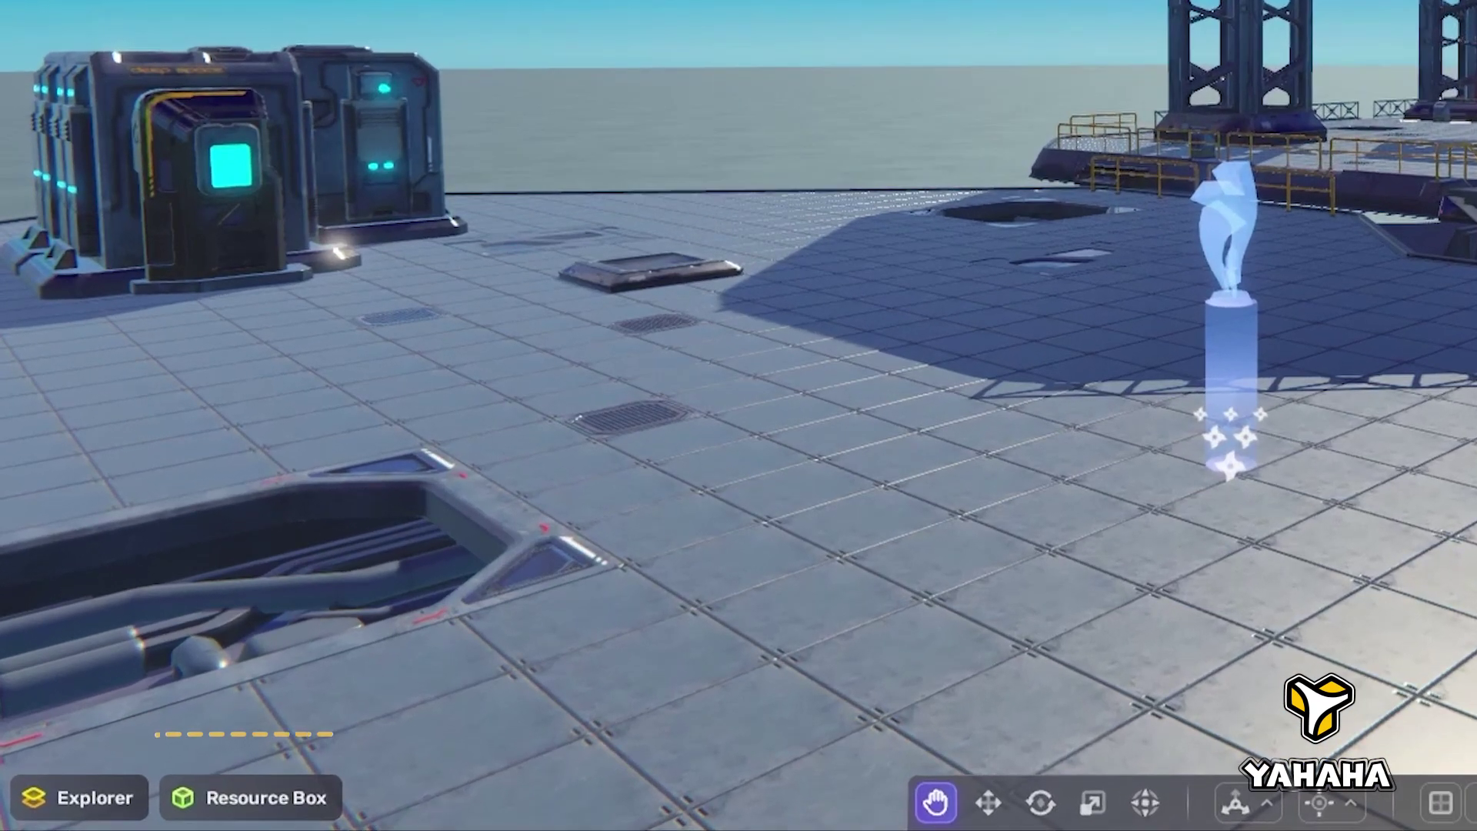
Step: Search the built-in audio assets for "positive" and preview the Positive 10 clip
{"action": "left_click", "coordinate": [265, 800]}
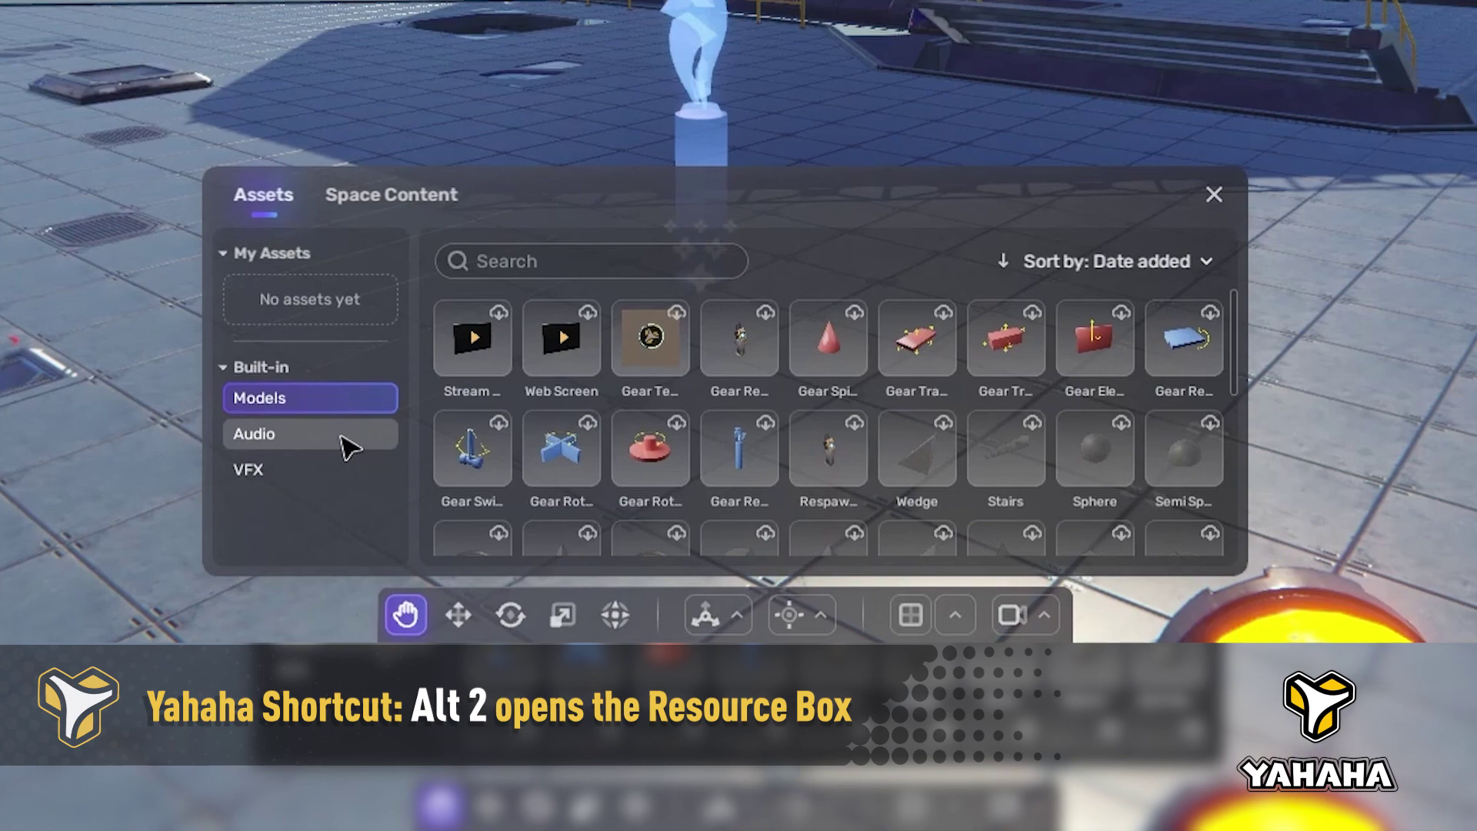
{"action": "left_click", "coordinate": [346, 443]}
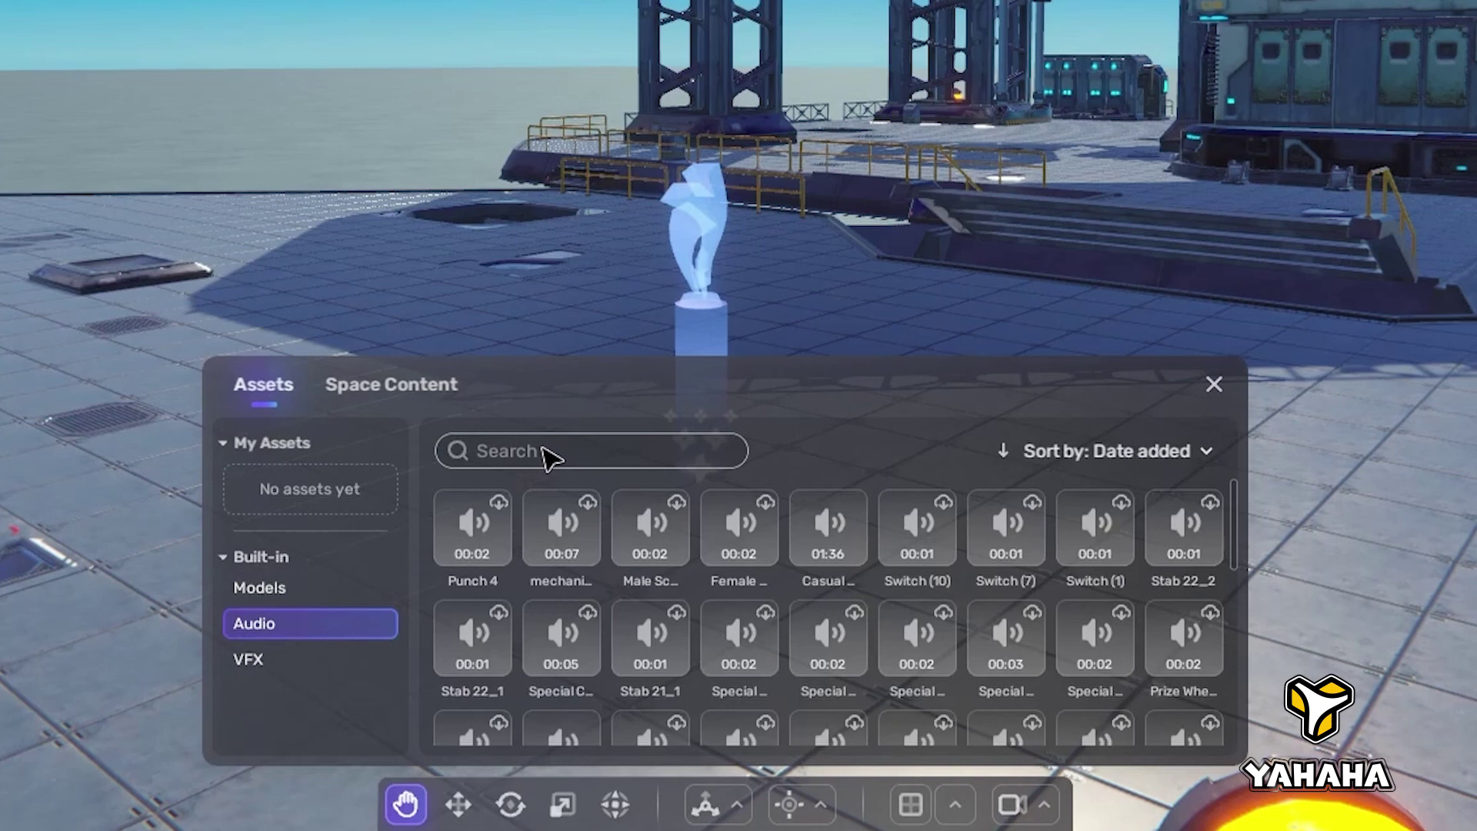
{"action": "left_click", "coordinate": [545, 454]}
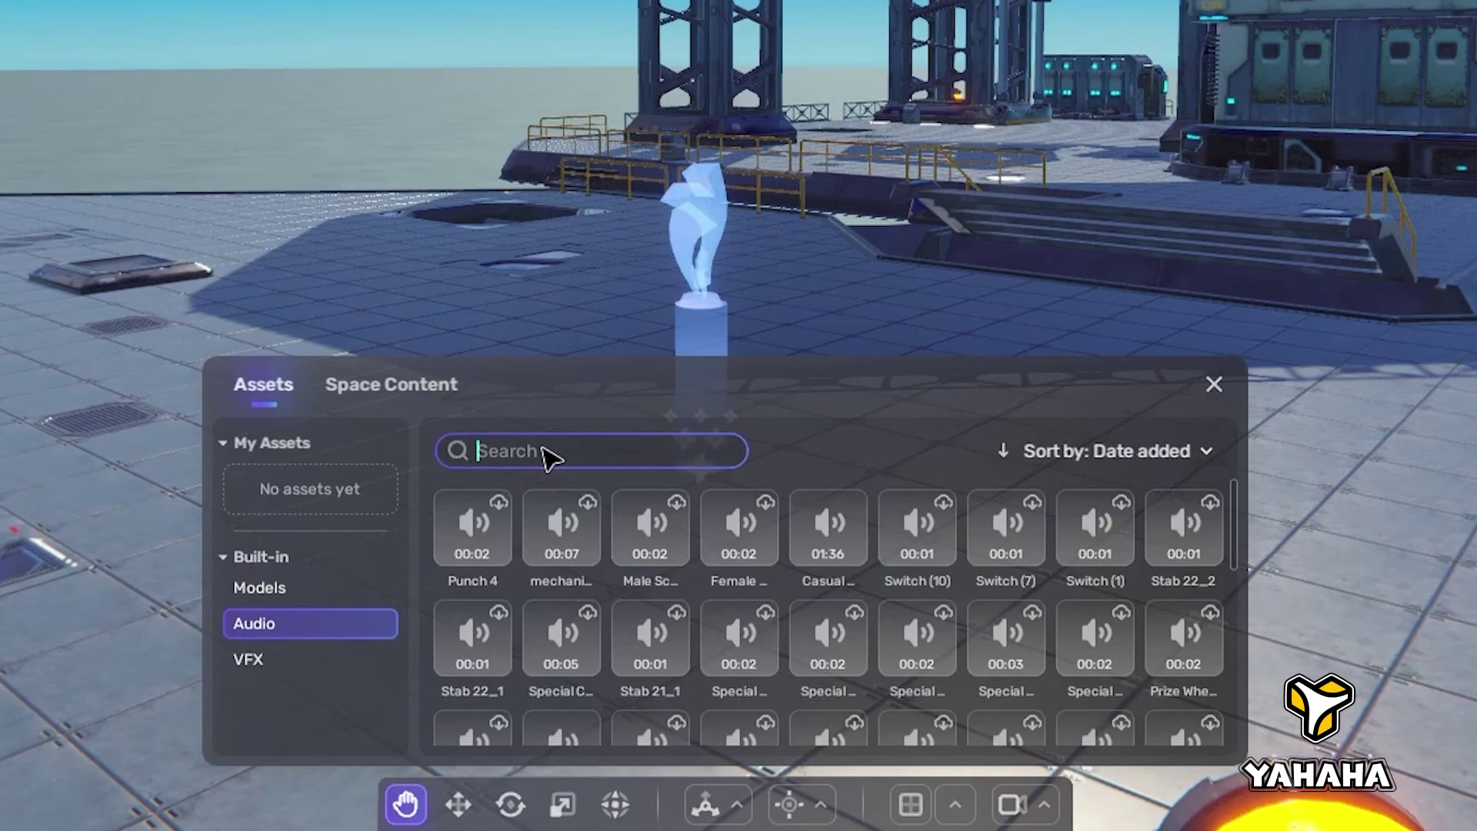
{"action": "type", "text": "positive"}
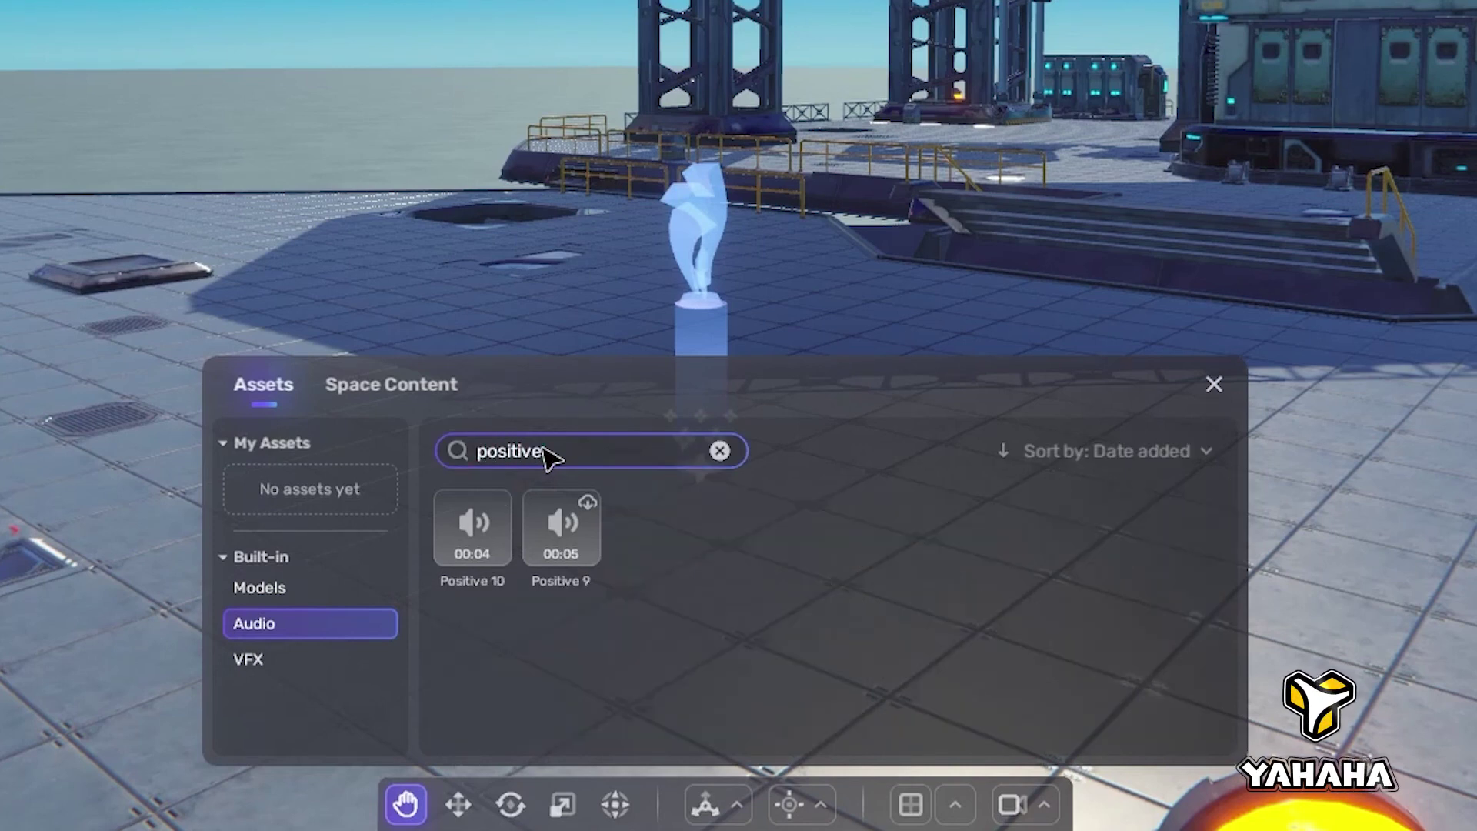
{"action": "left_click", "coordinate": [494, 505]}
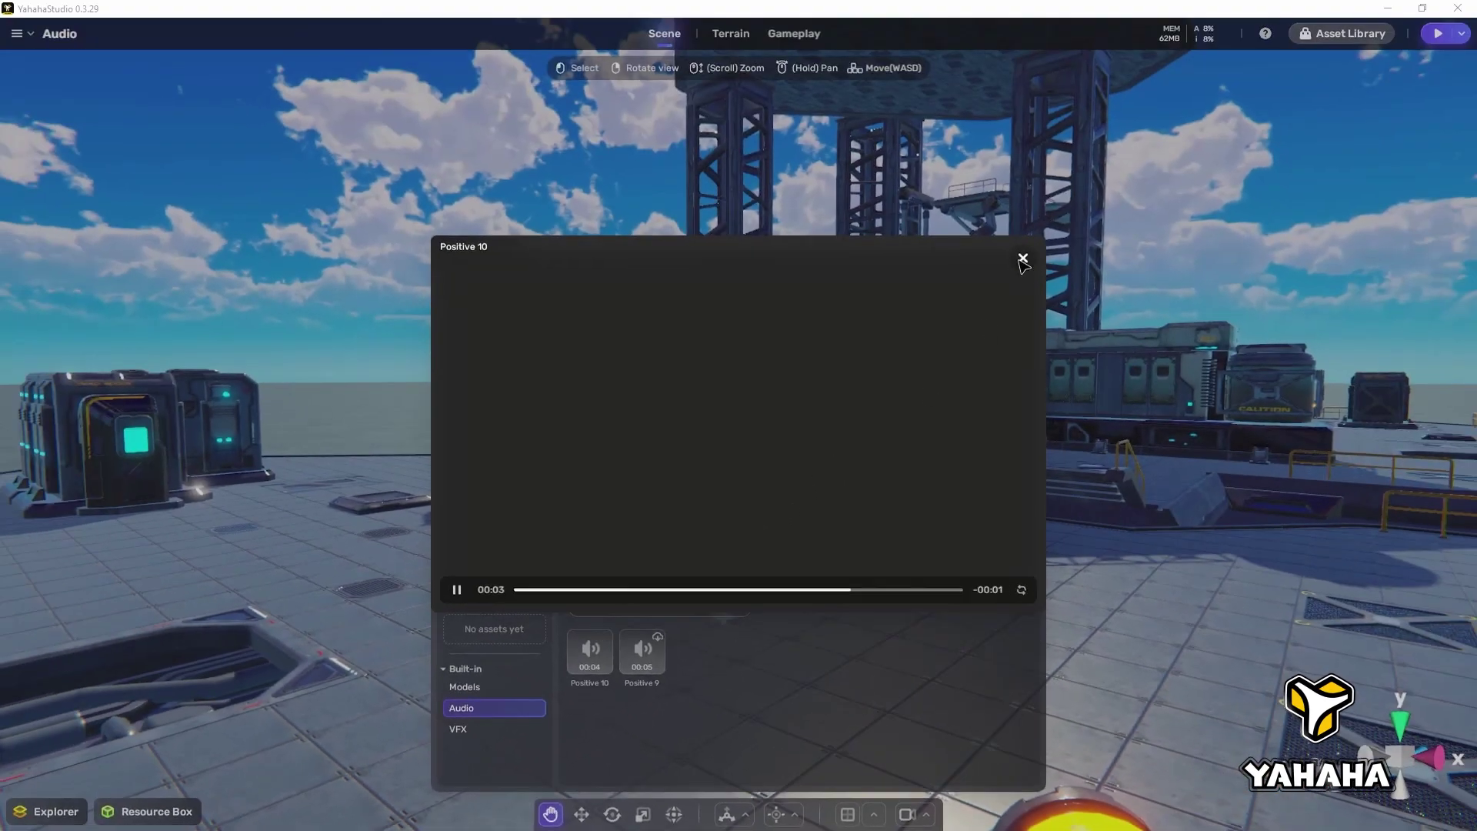
{"action": "left_click", "coordinate": [1021, 255]}
Step: Search the built-in audio assets for "casual" and preview Casual Game Music 05, skipping ahead to near its end
{"action": "left_click", "coordinate": [735, 606]}
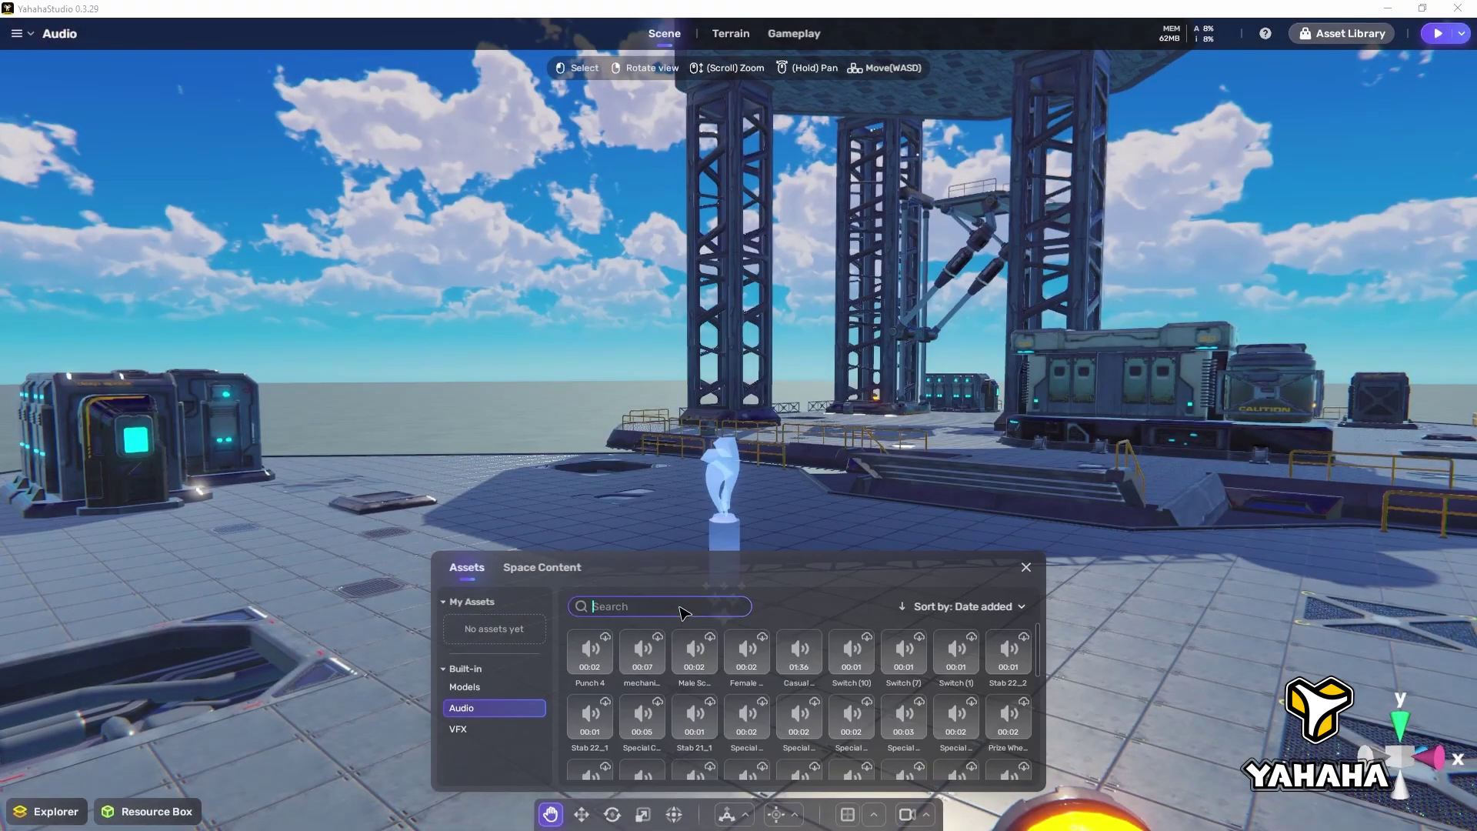
{"action": "type", "text": "casual"}
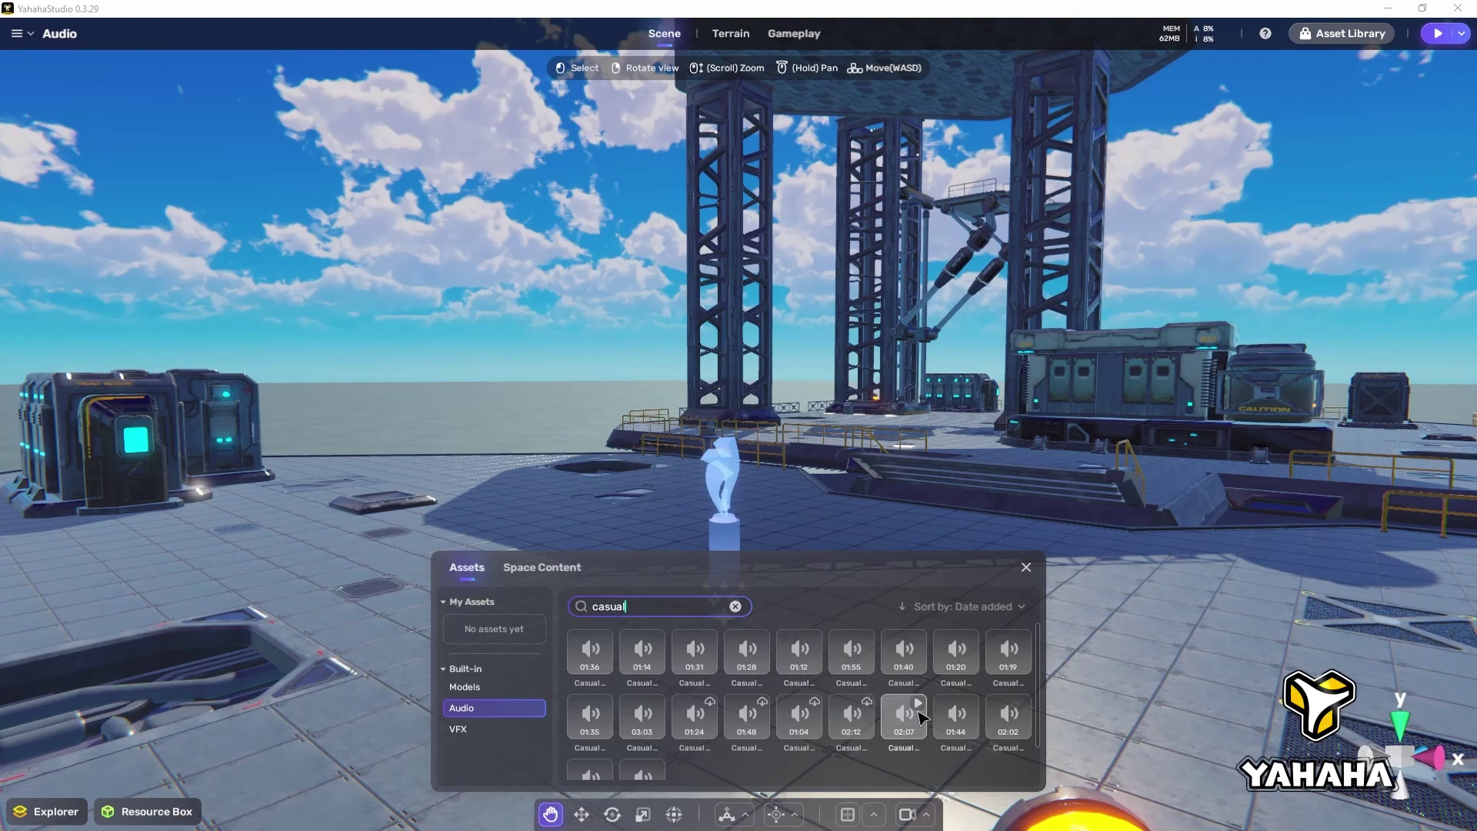
{"action": "left_click", "coordinate": [919, 706]}
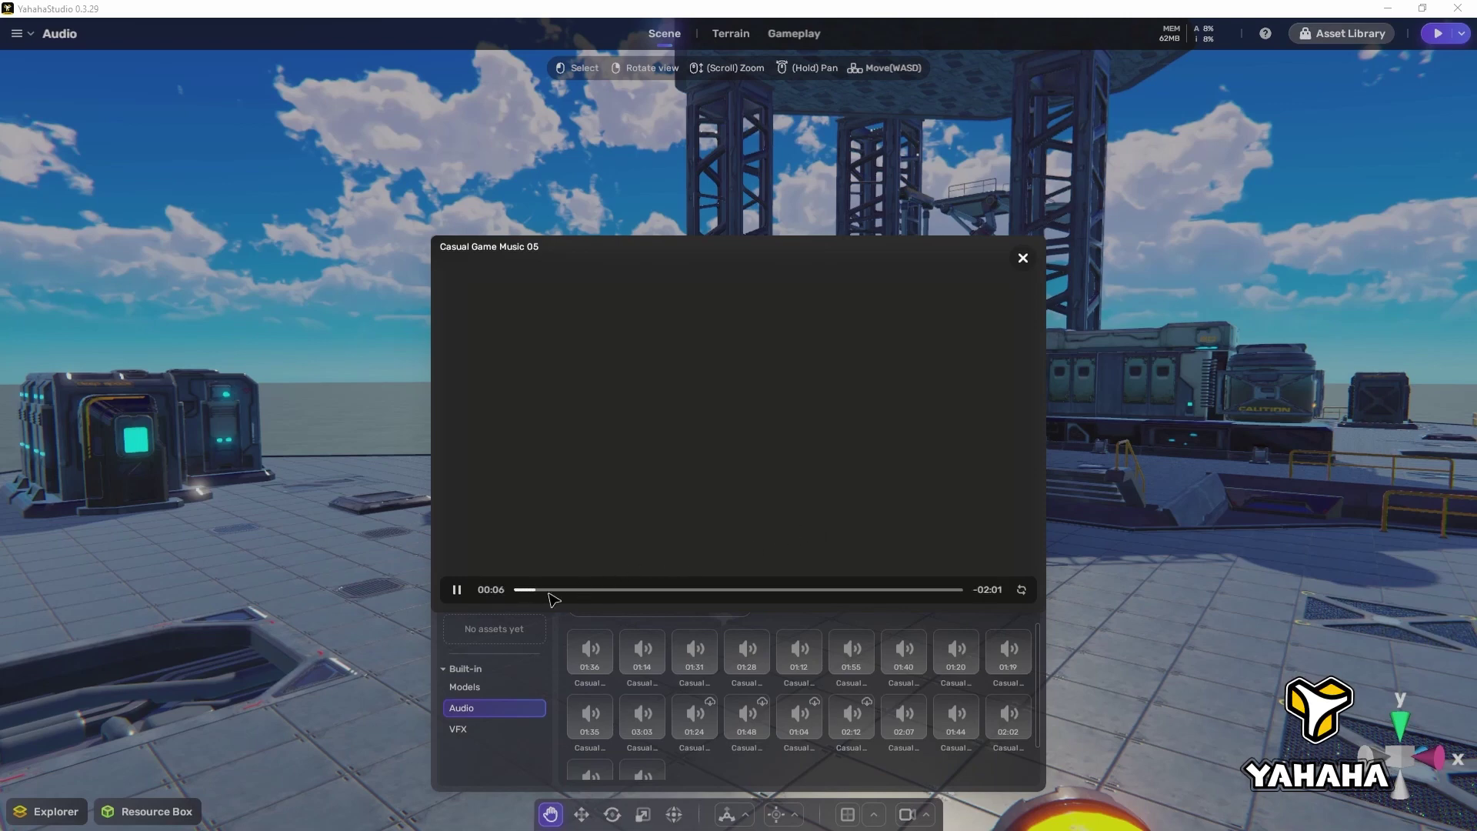
{"action": "left_click", "coordinate": [925, 589]}
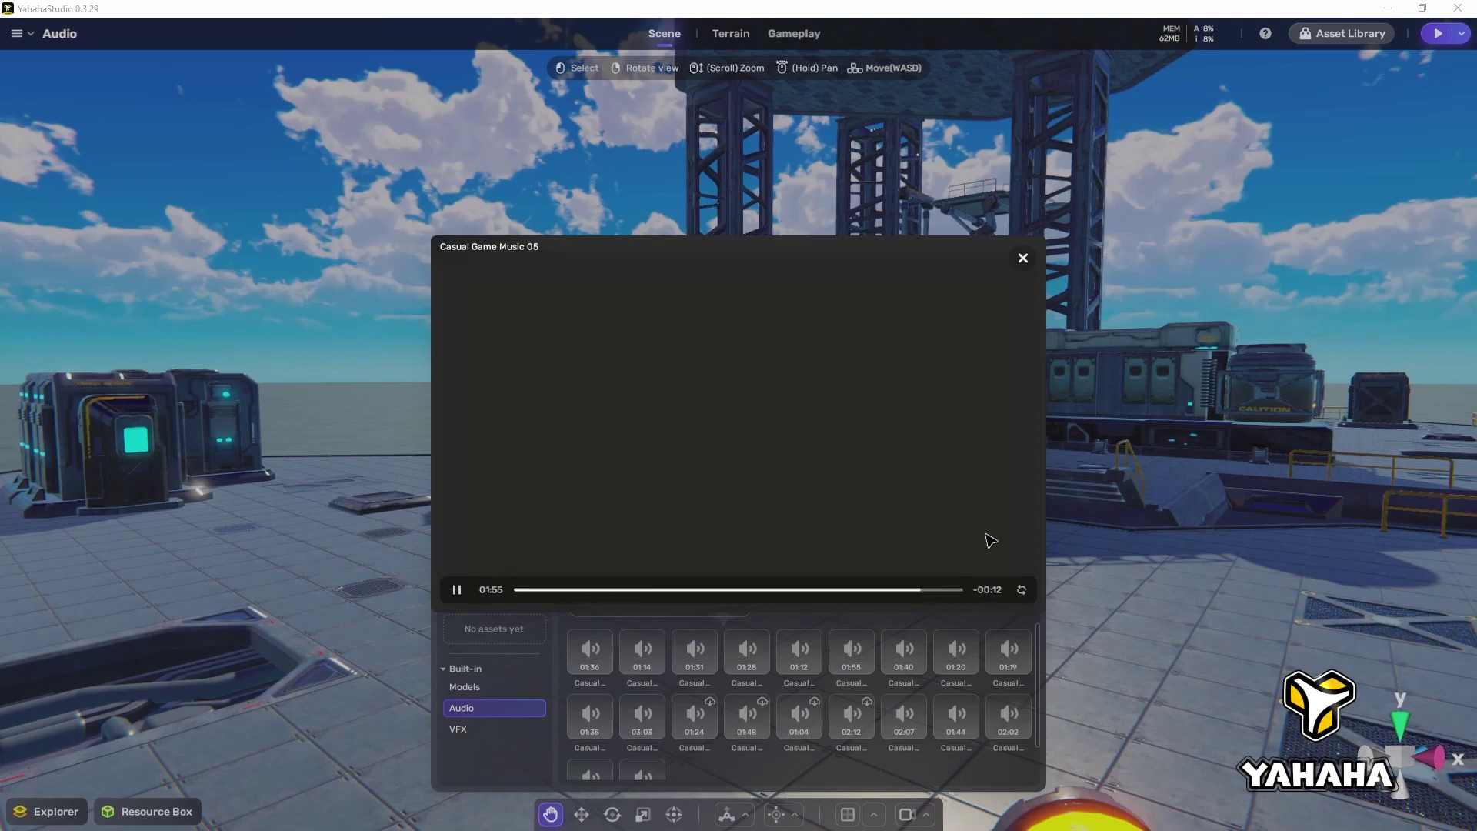
{"action": "left_click", "coordinate": [1022, 258]}
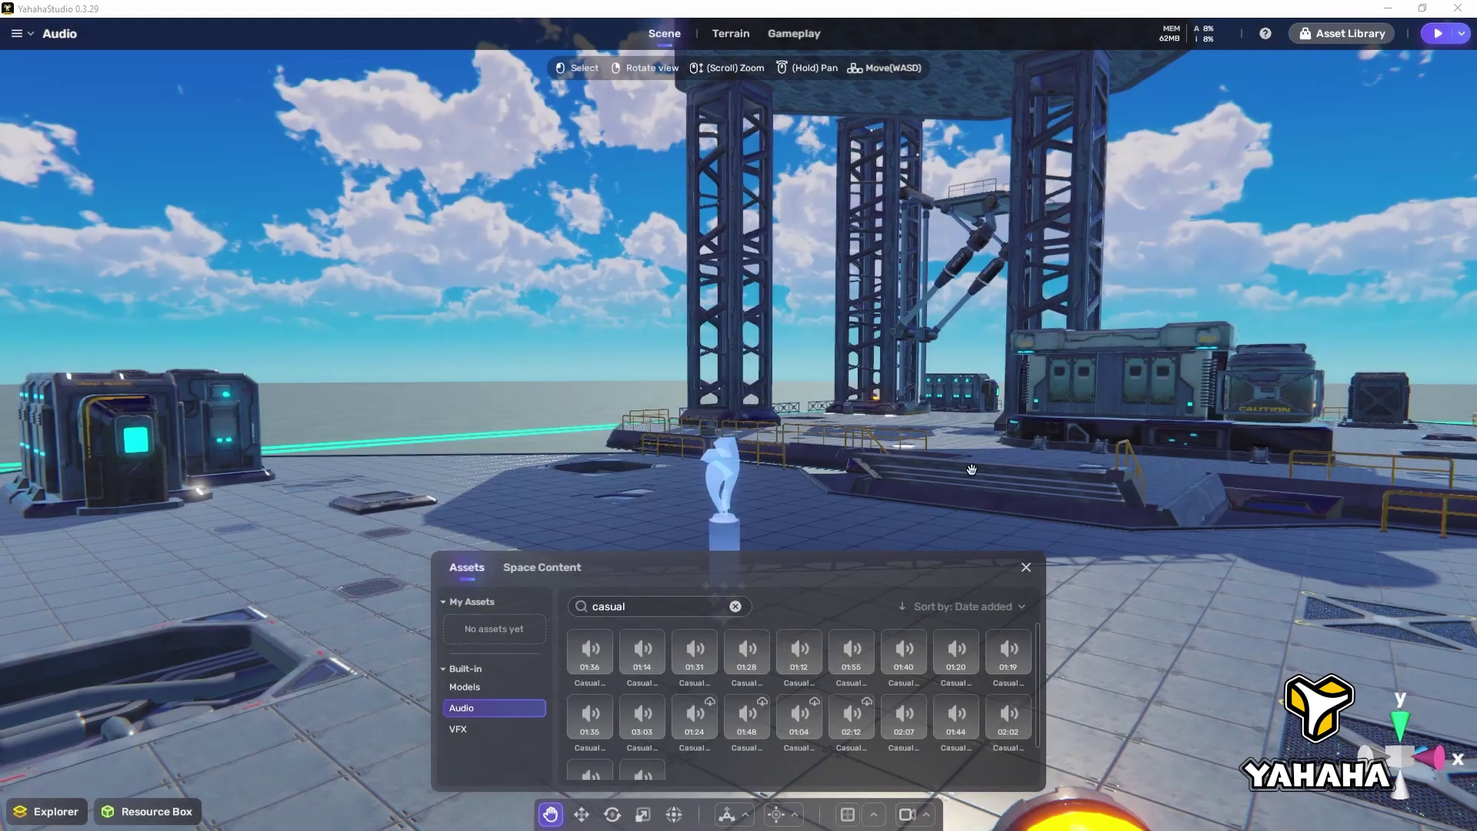
Step: Place a casual music clip from the search results in the scene beside the glowing statue, and close the Resource Box
{"action": "left_click_drag", "start_coordinate": [905, 686], "coordinate": [786, 522]}
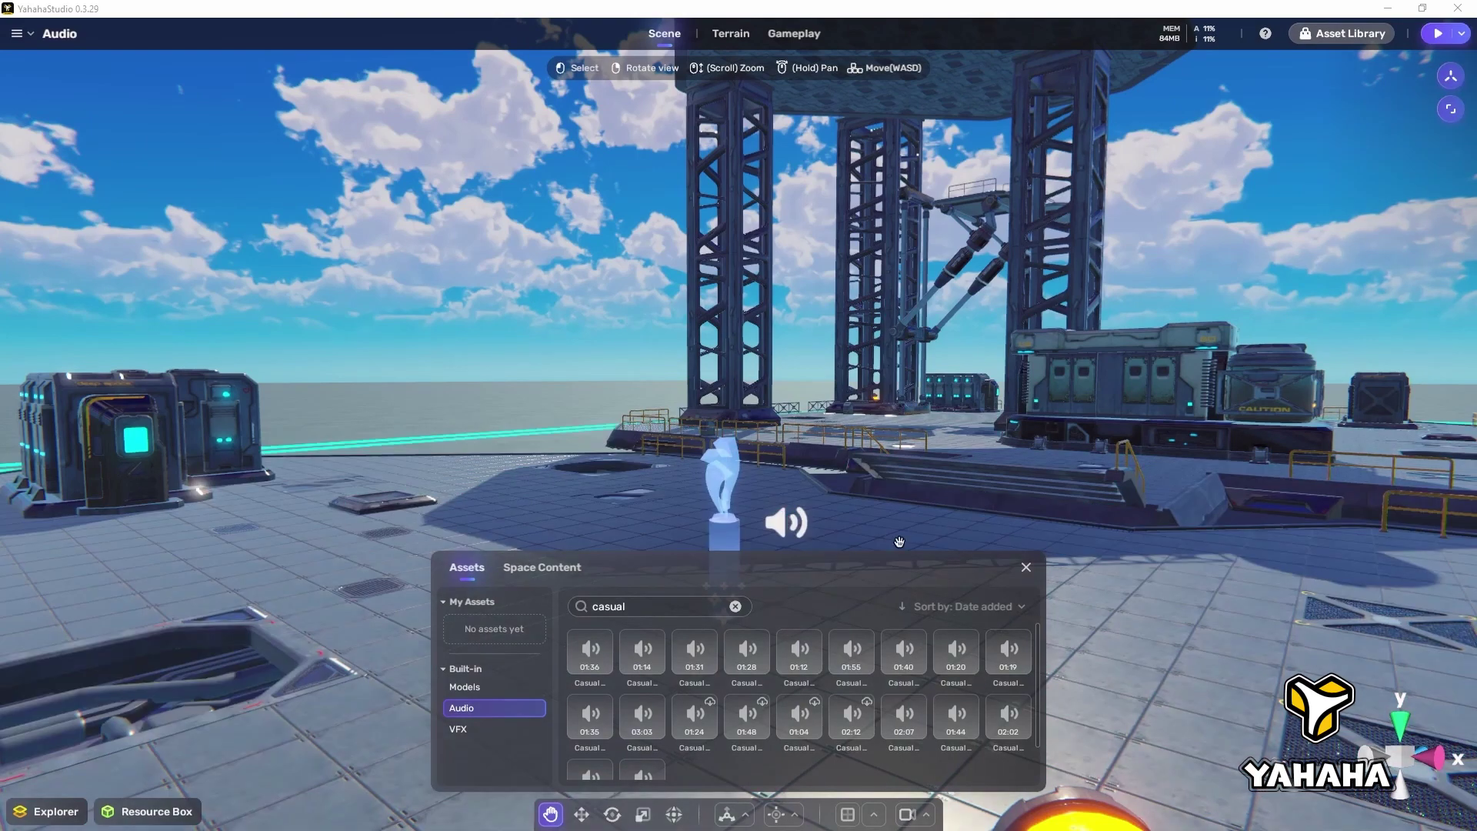
{"action": "left_click", "coordinate": [1026, 566]}
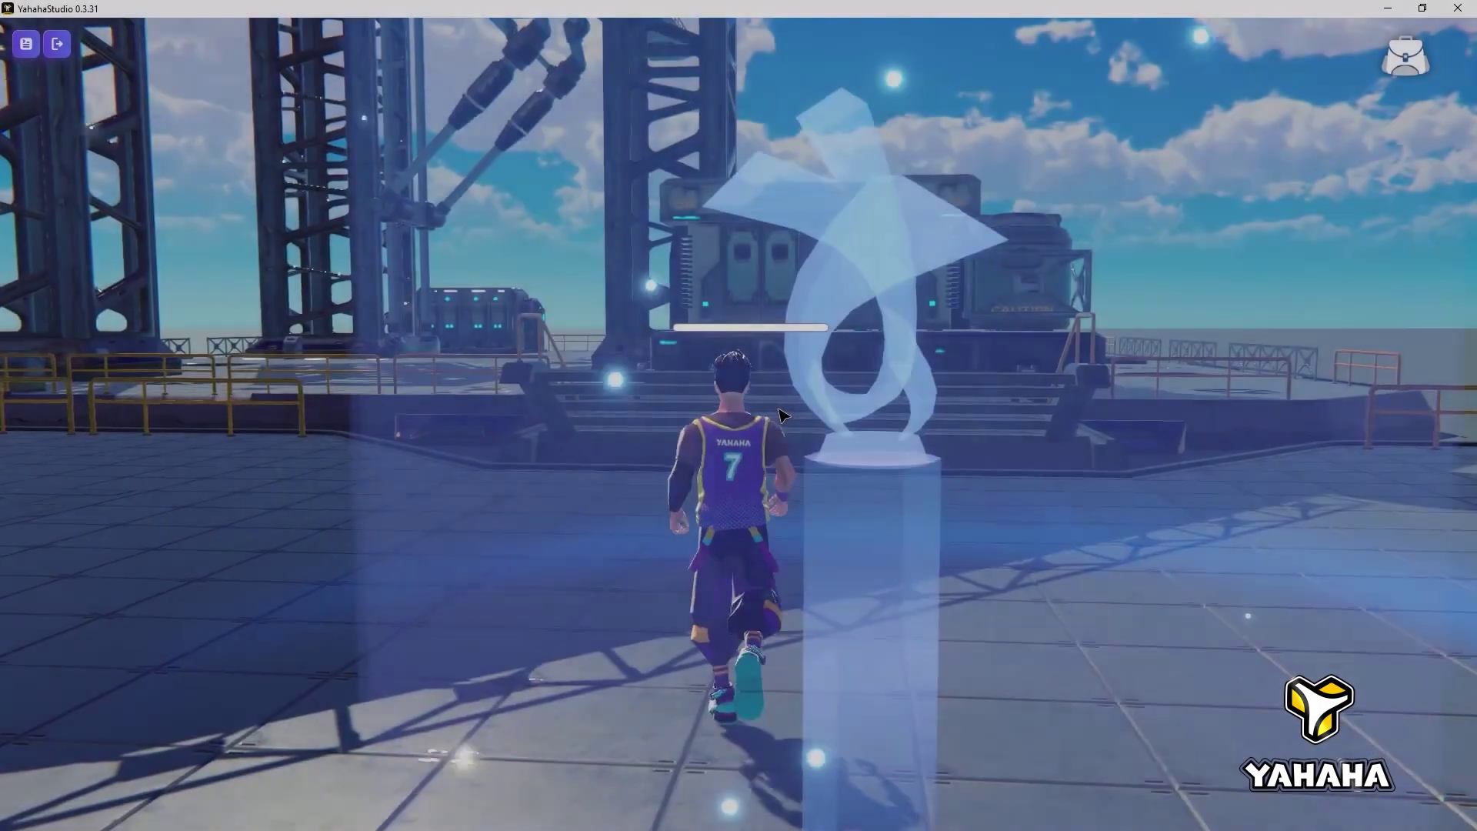
Step: Play-test the scene by running the character past the statue, up the steps and across the raised platform
{"action": "key", "text": "w"}
{"action": "key", "text": "w"}
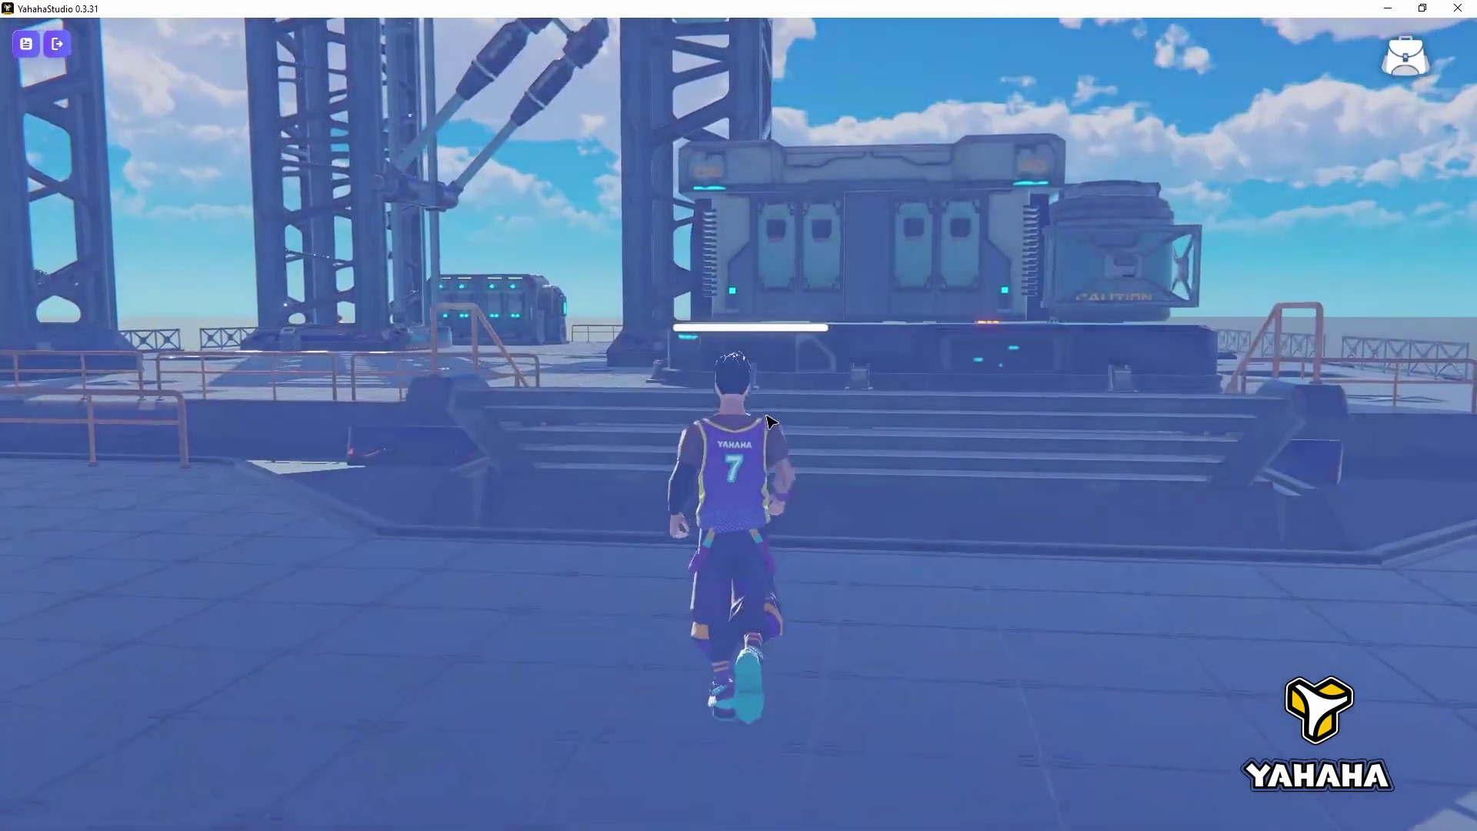
{"action": "key", "text": "w"}
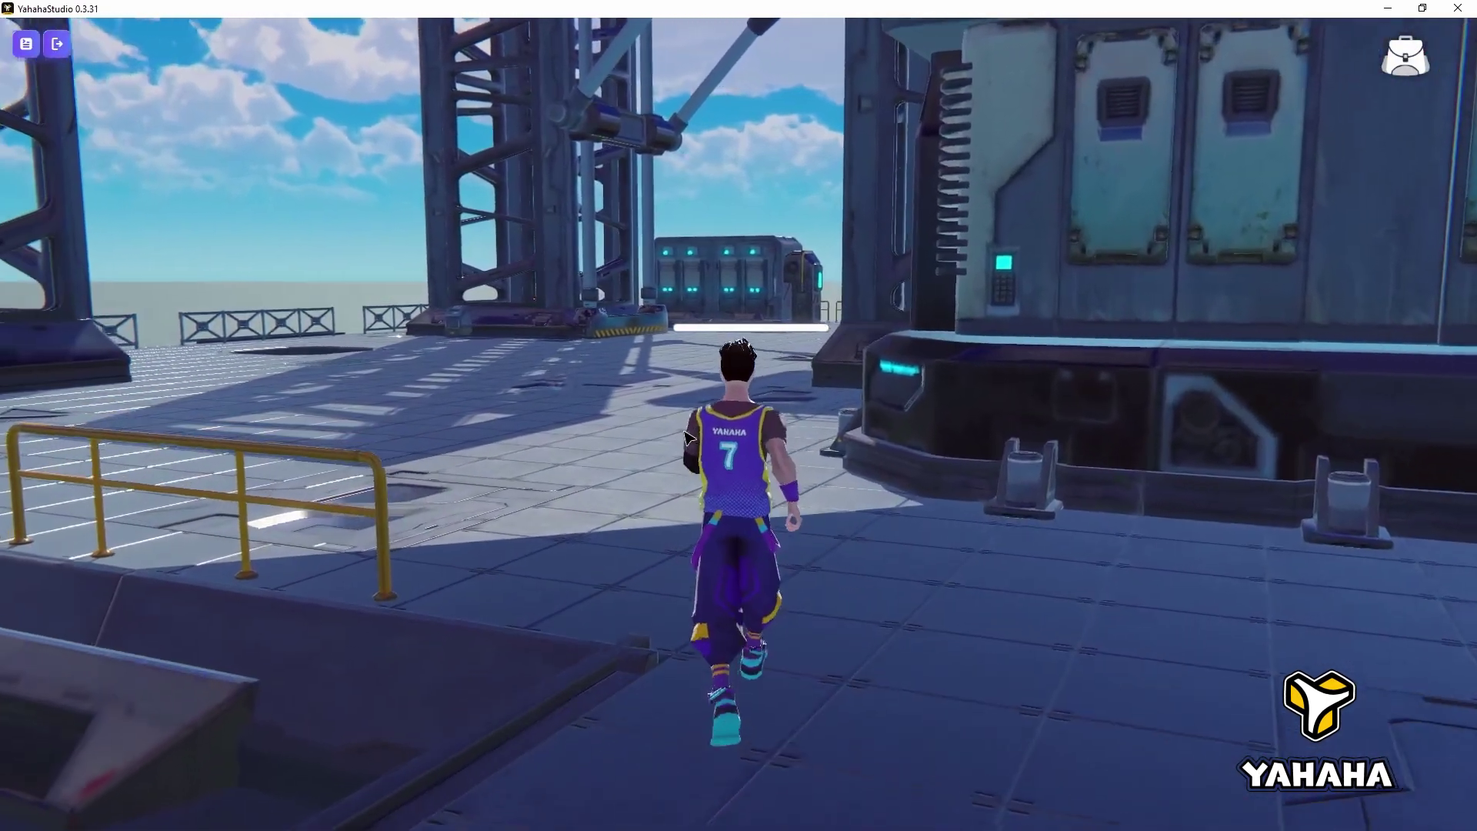
{"action": "key", "text": "w"}
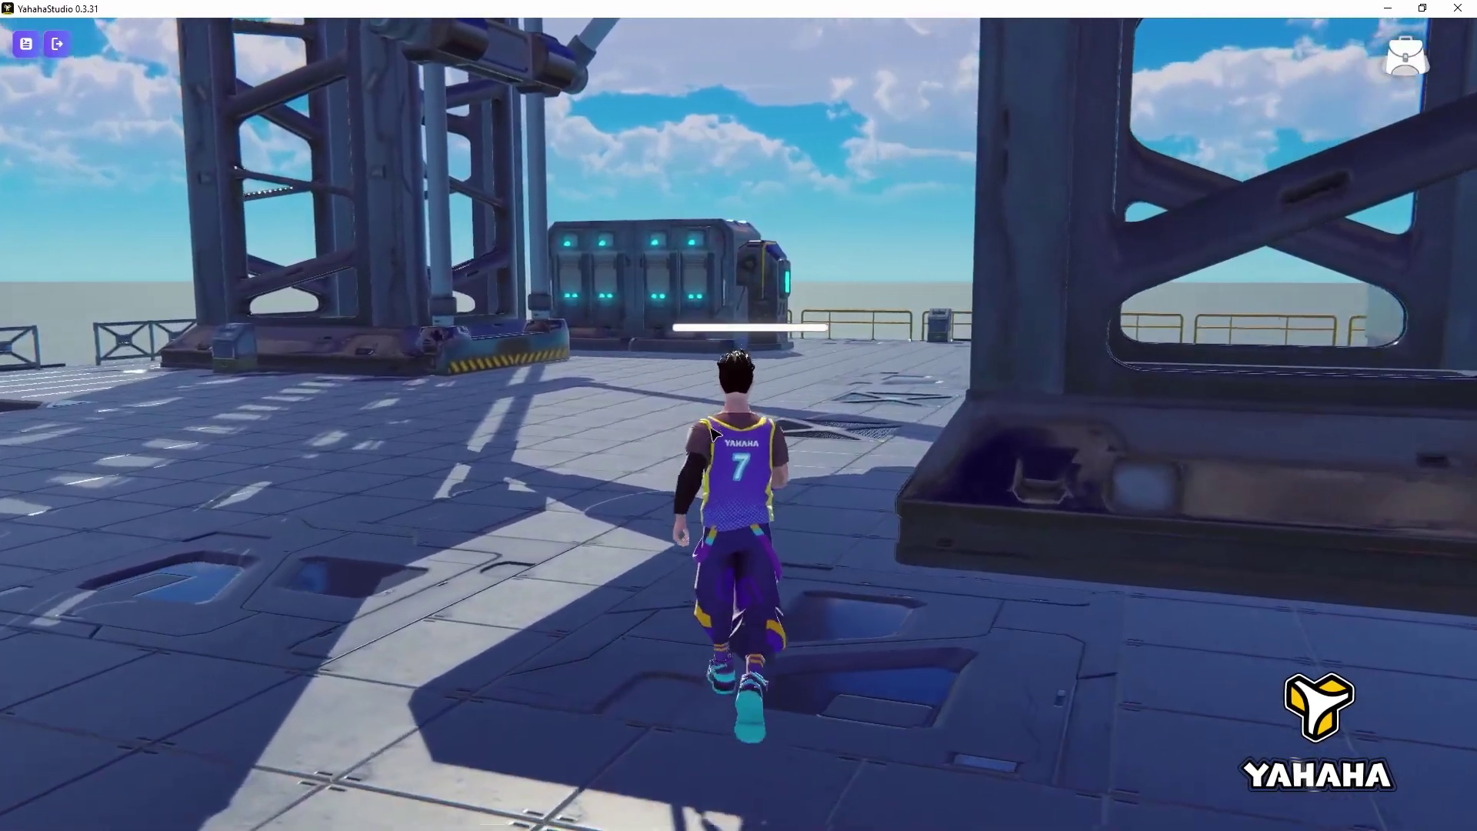
{"action": "key", "text": "w"}
{"action": "left_click_drag", "start_coordinate": [715, 435], "coordinate": [803, 421]}
{"action": "key", "text": "w"}
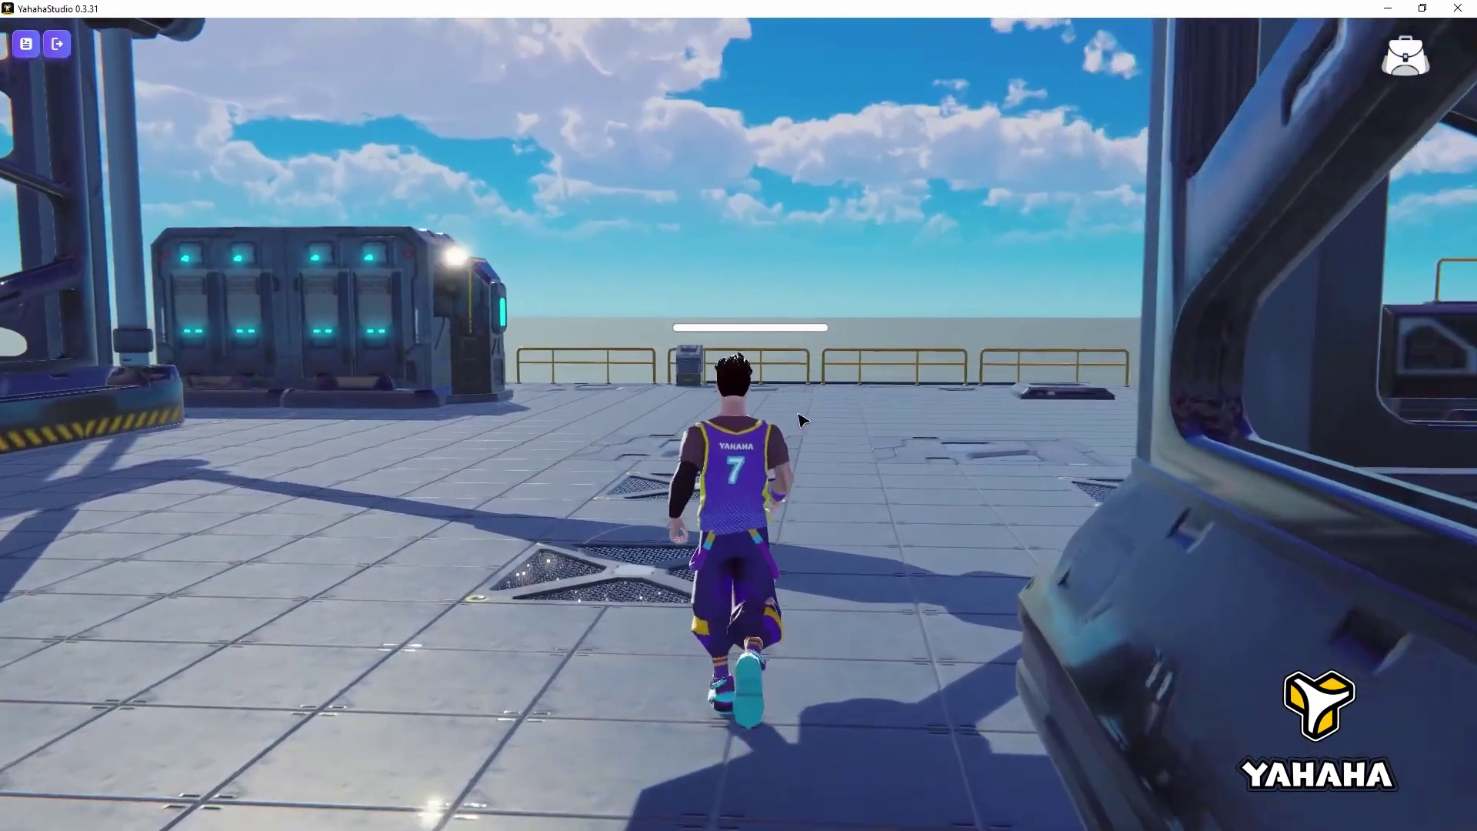
{"action": "key", "text": "w"}
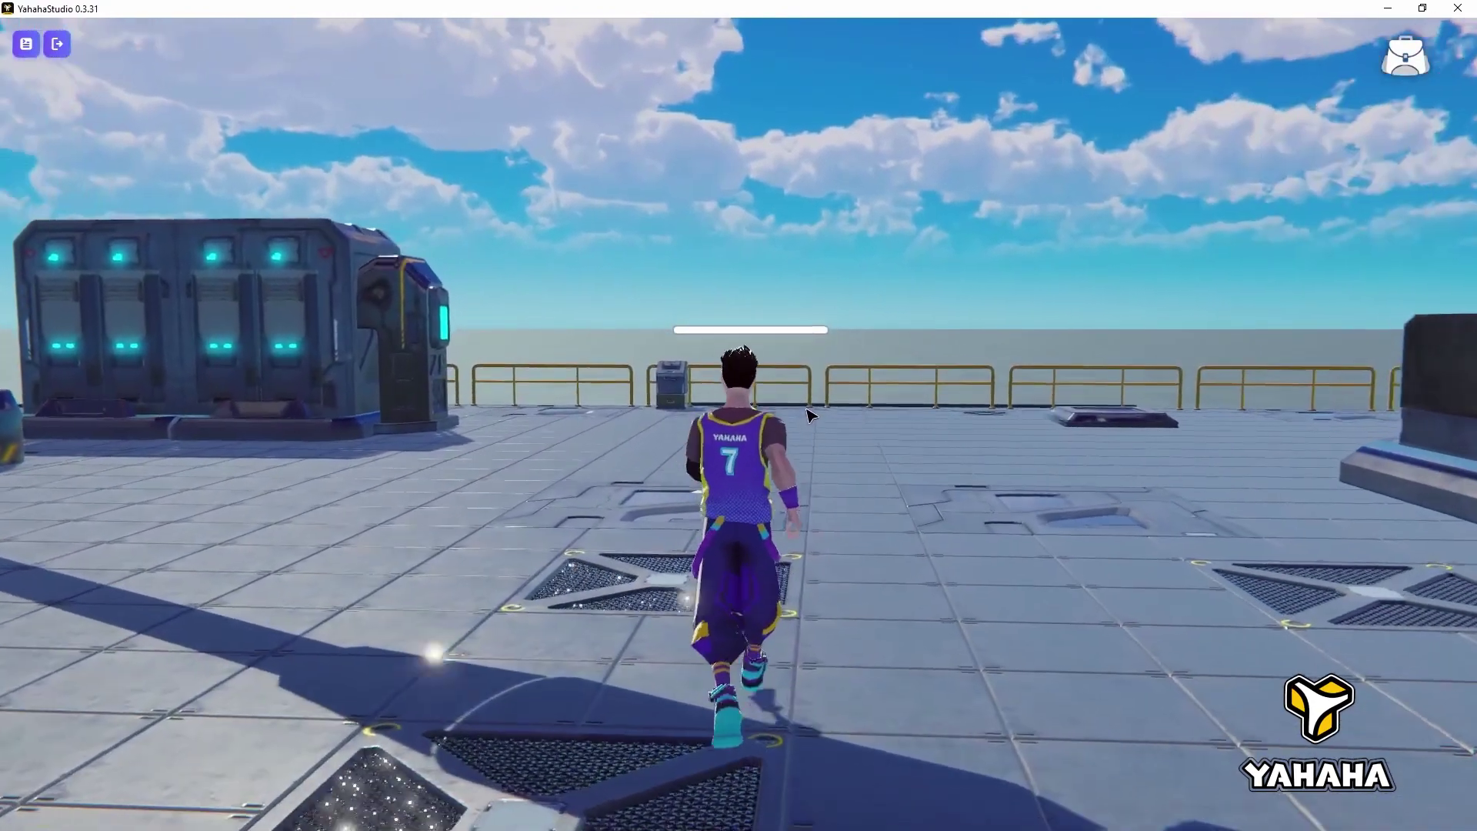
{"action": "key", "text": "w"}
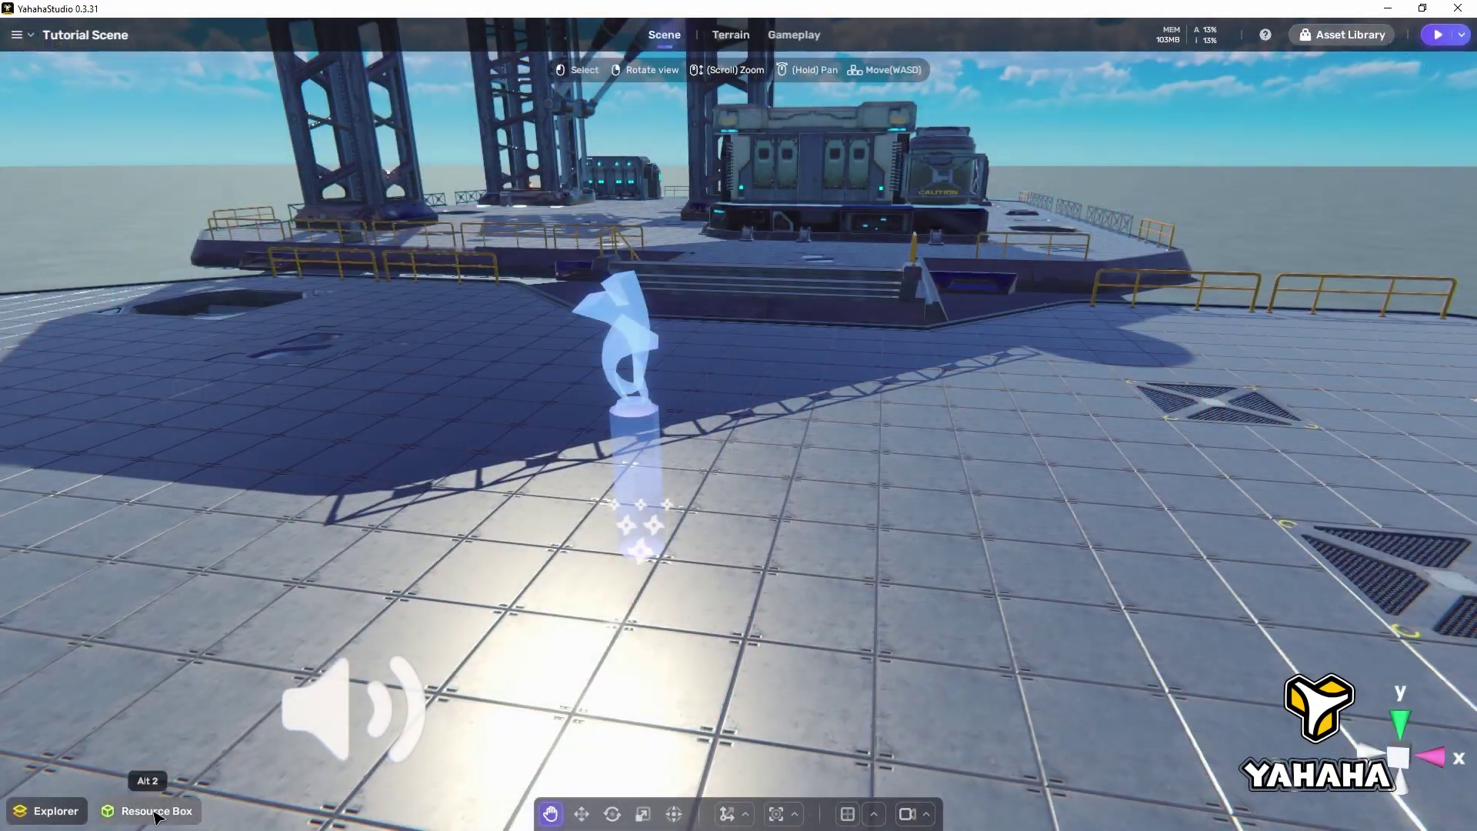
Step: Place the built-in Switch (7) audio clip on the floor near the statue, and close the Resource Box
{"action": "left_click", "coordinate": [146, 811]}
{"action": "left_click", "coordinate": [485, 692]}
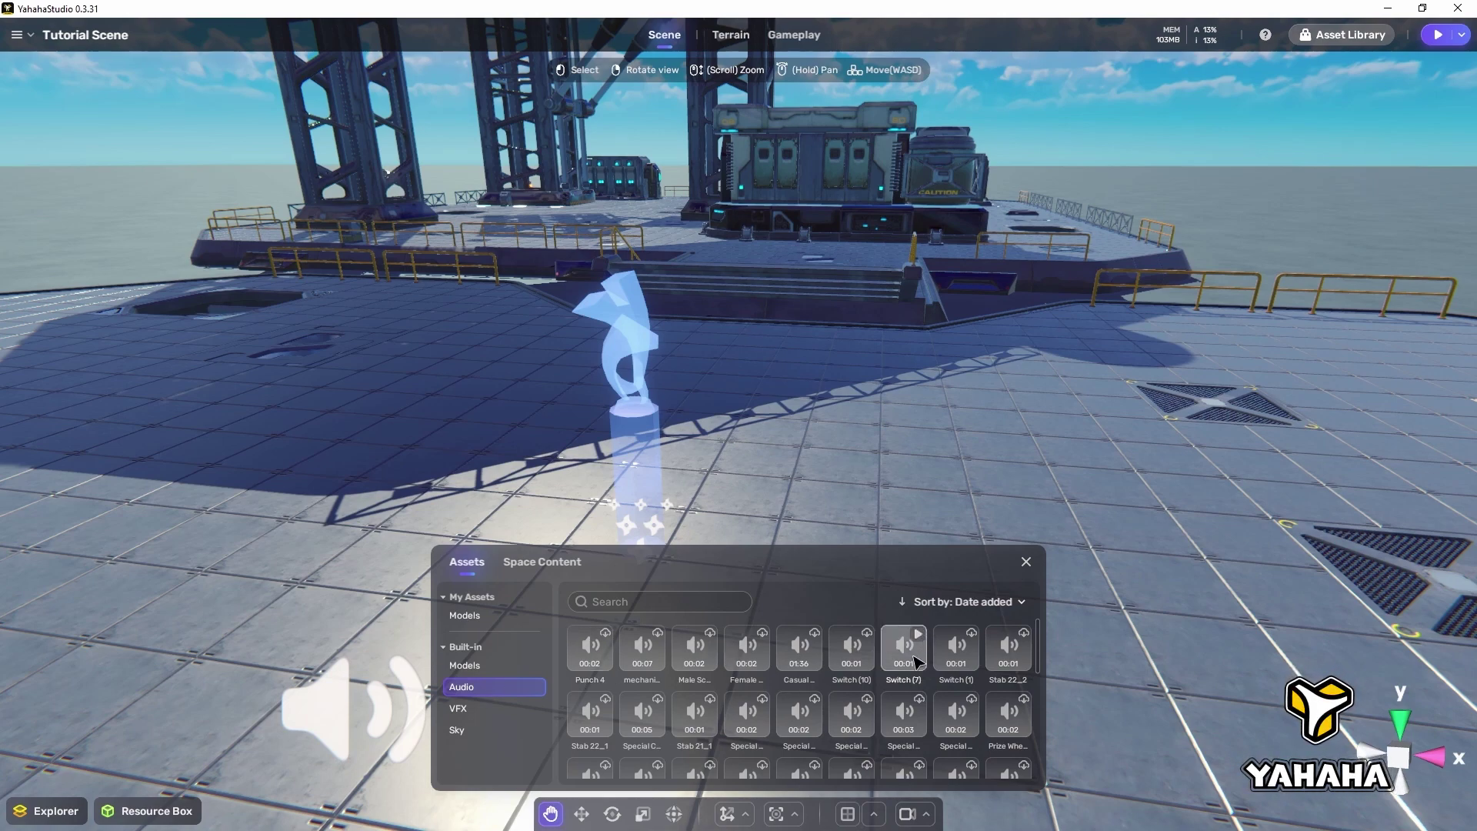
{"action": "left_click_drag", "start_coordinate": [907, 655], "coordinate": [345, 456]}
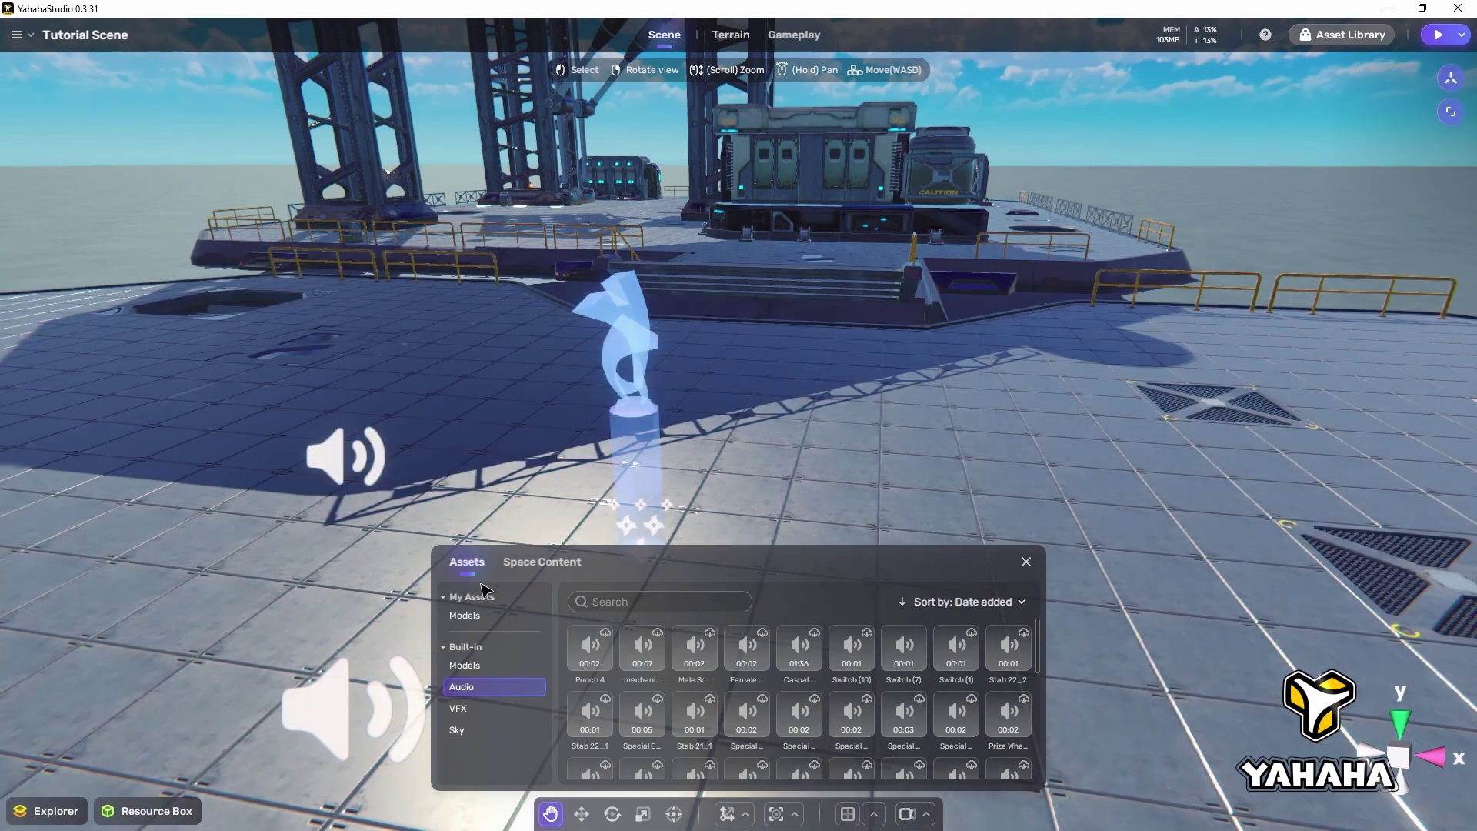
{"action": "left_click", "coordinate": [1026, 562]}
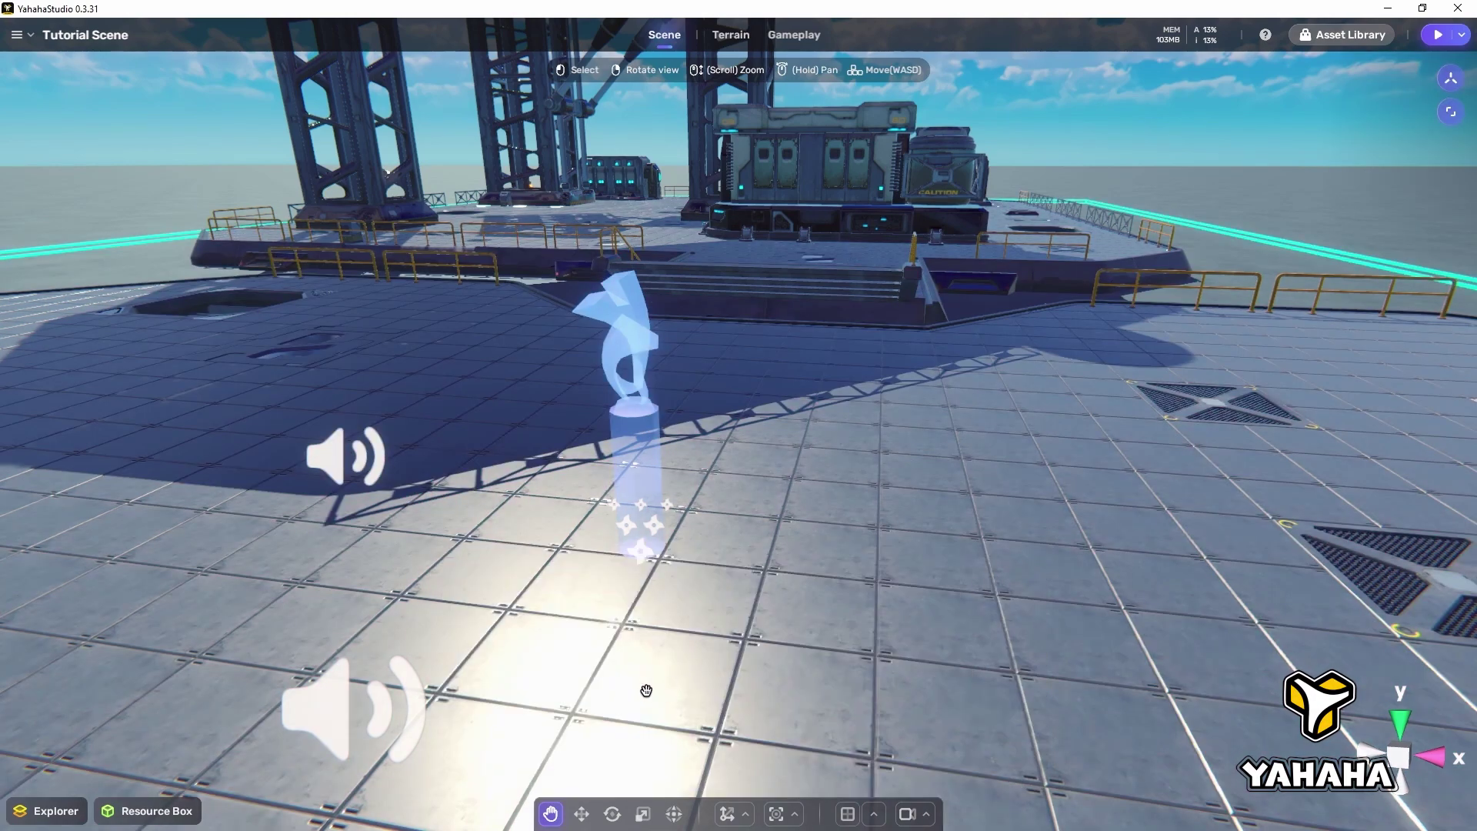
Step: Set the Switch (7) audio's trigger condition to Touched by player
{"action": "left_click", "coordinate": [1411, 76]}
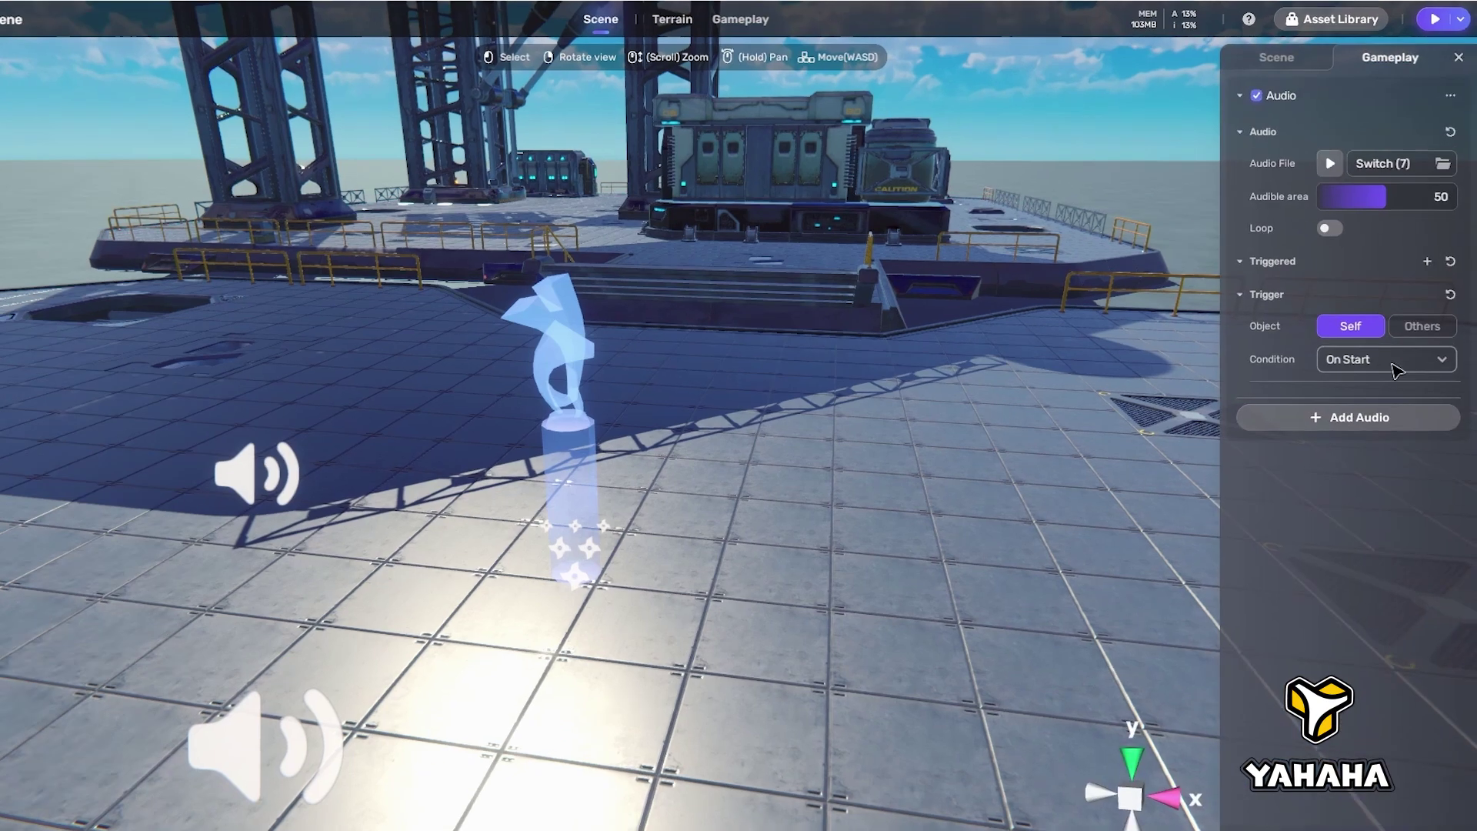
{"action": "left_click", "coordinate": [1401, 352]}
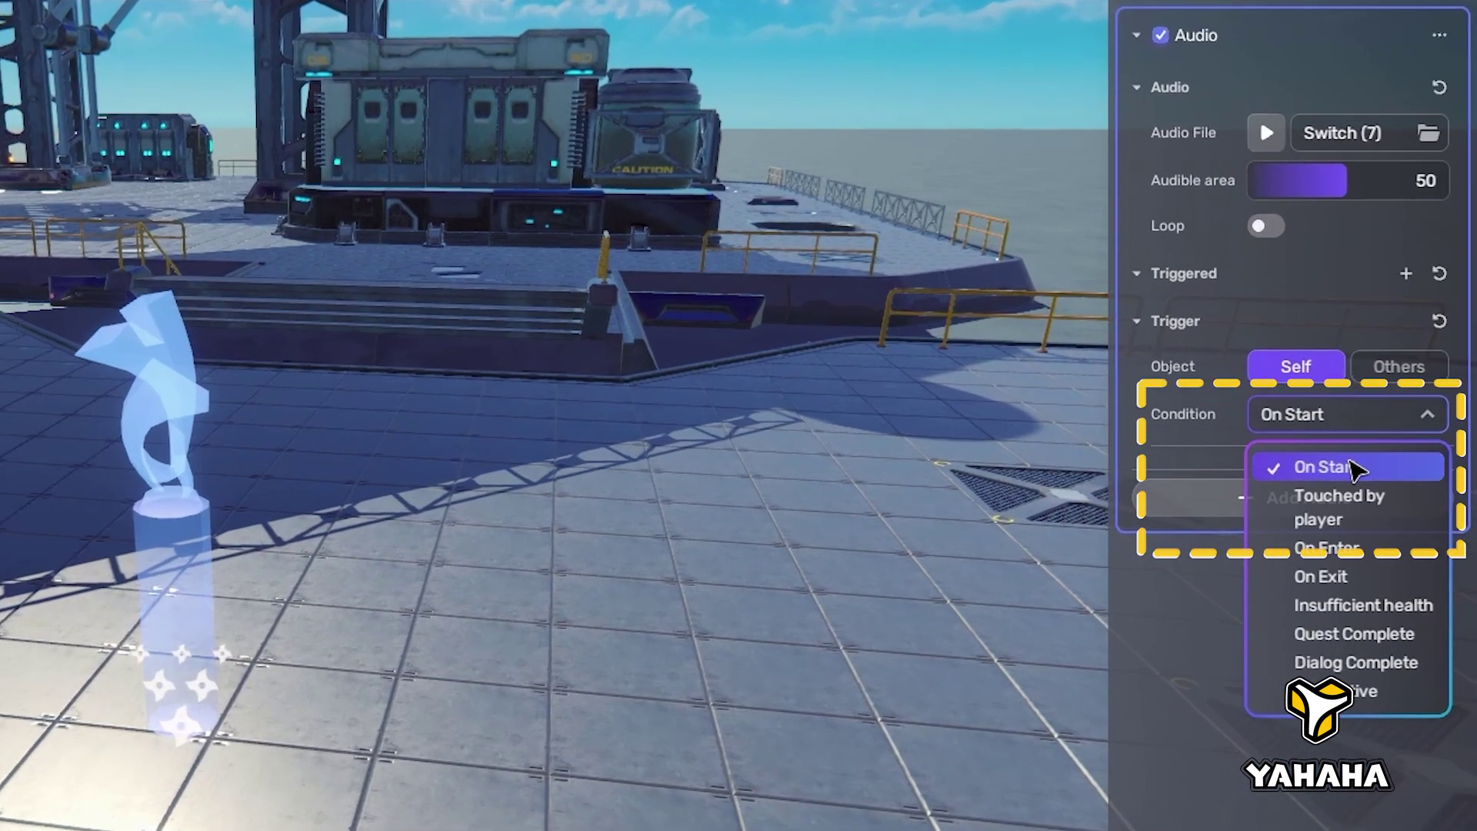
{"action": "left_click", "coordinate": [1397, 383]}
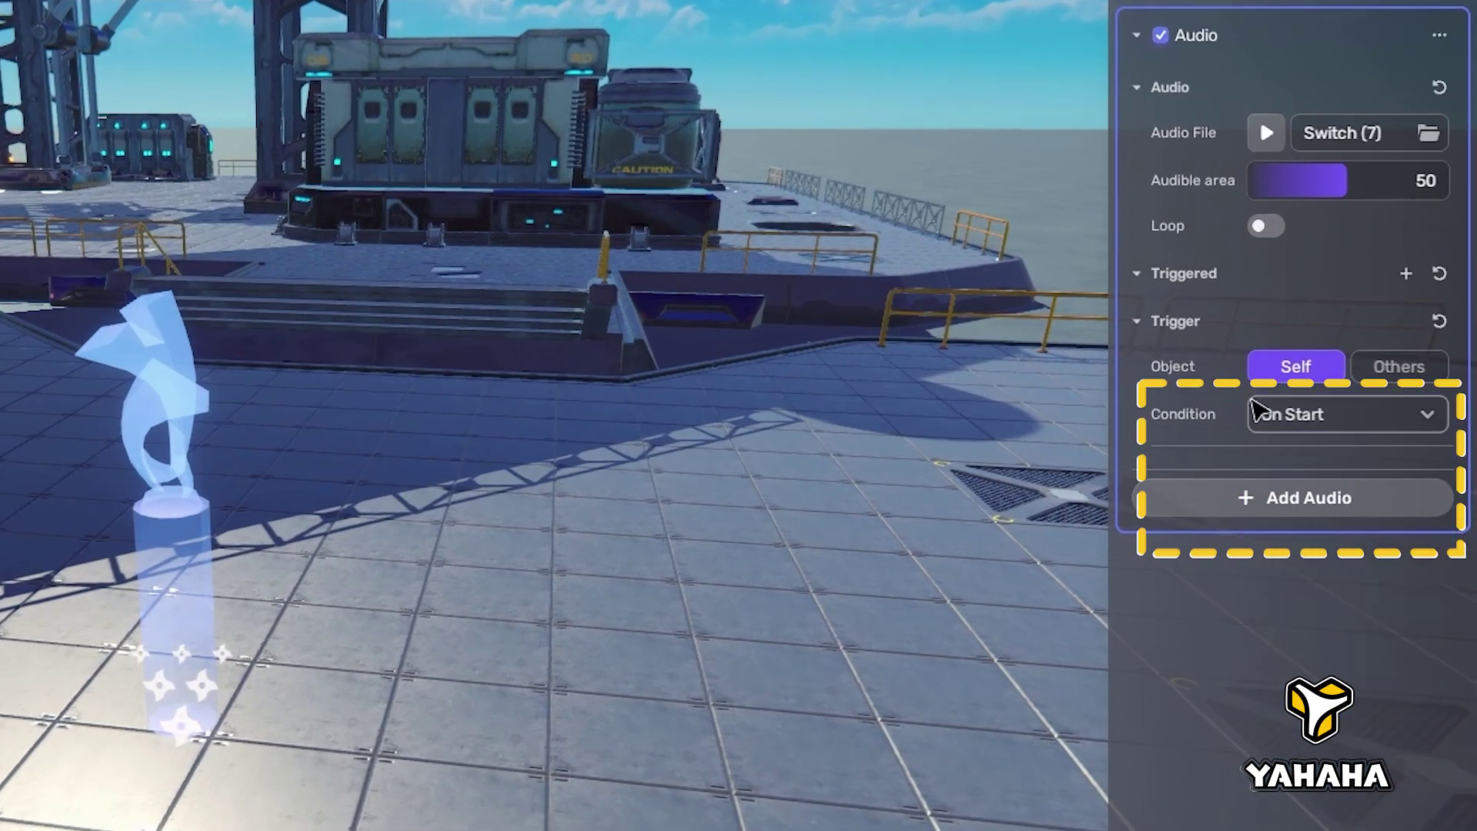
{"action": "left_click", "coordinate": [1435, 419]}
{"action": "left_click", "coordinate": [1385, 508]}
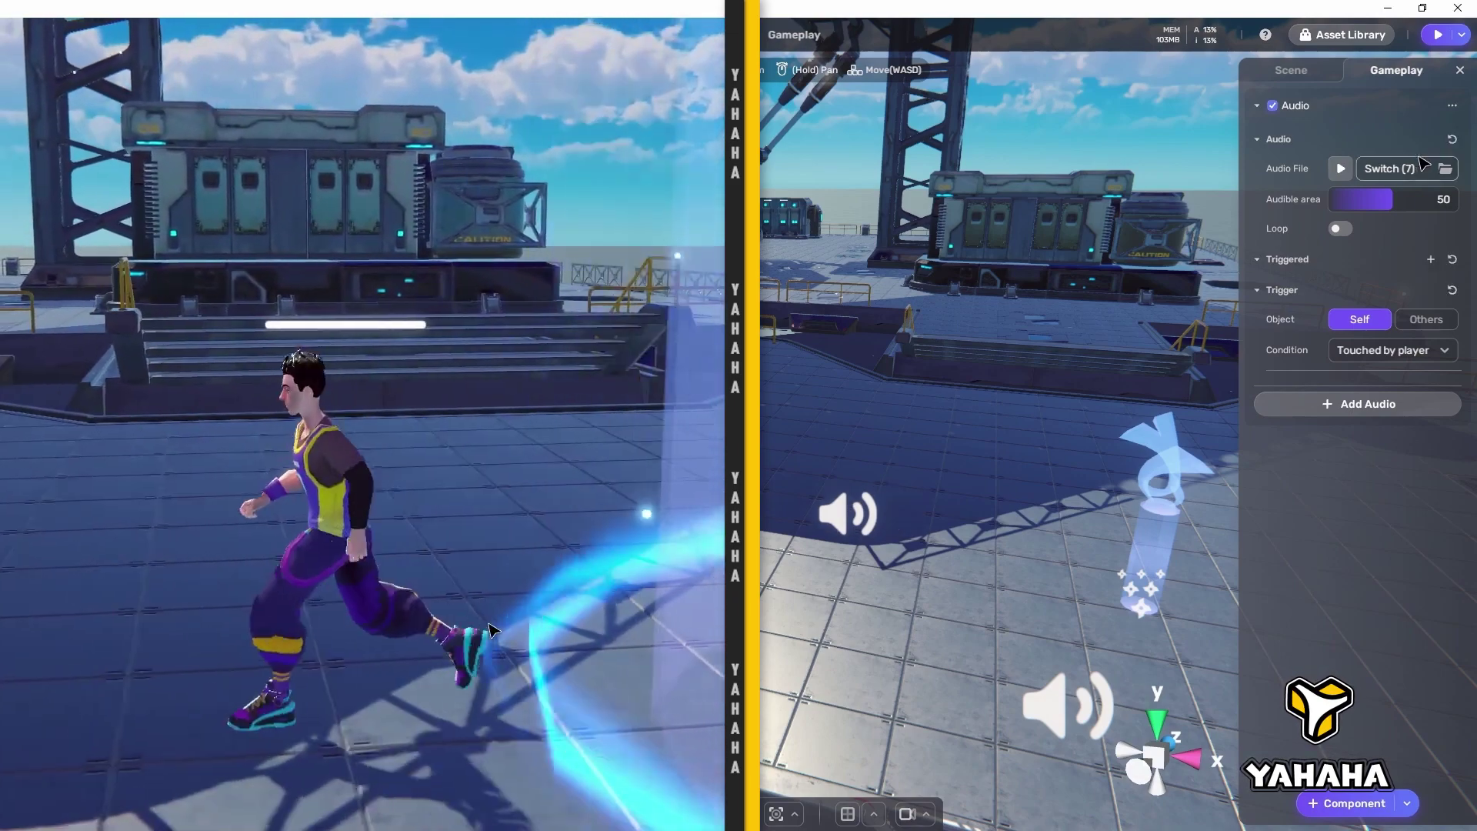
Step: Add a Box collider to the Switch (7) audio object
{"action": "left_click", "coordinate": [1291, 69]}
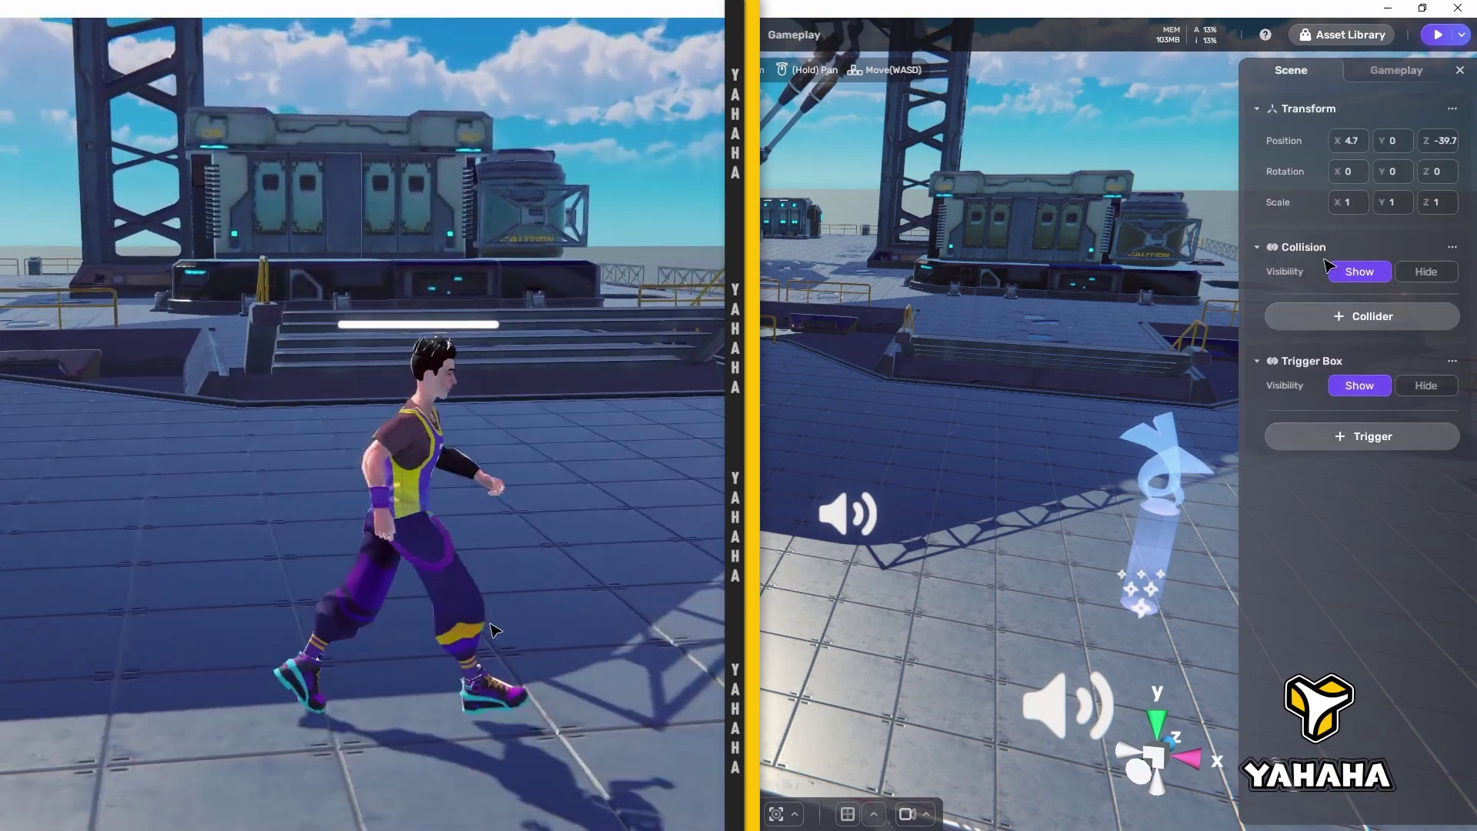
{"action": "left_click", "coordinate": [1361, 316]}
{"action": "left_click", "coordinate": [1319, 375]}
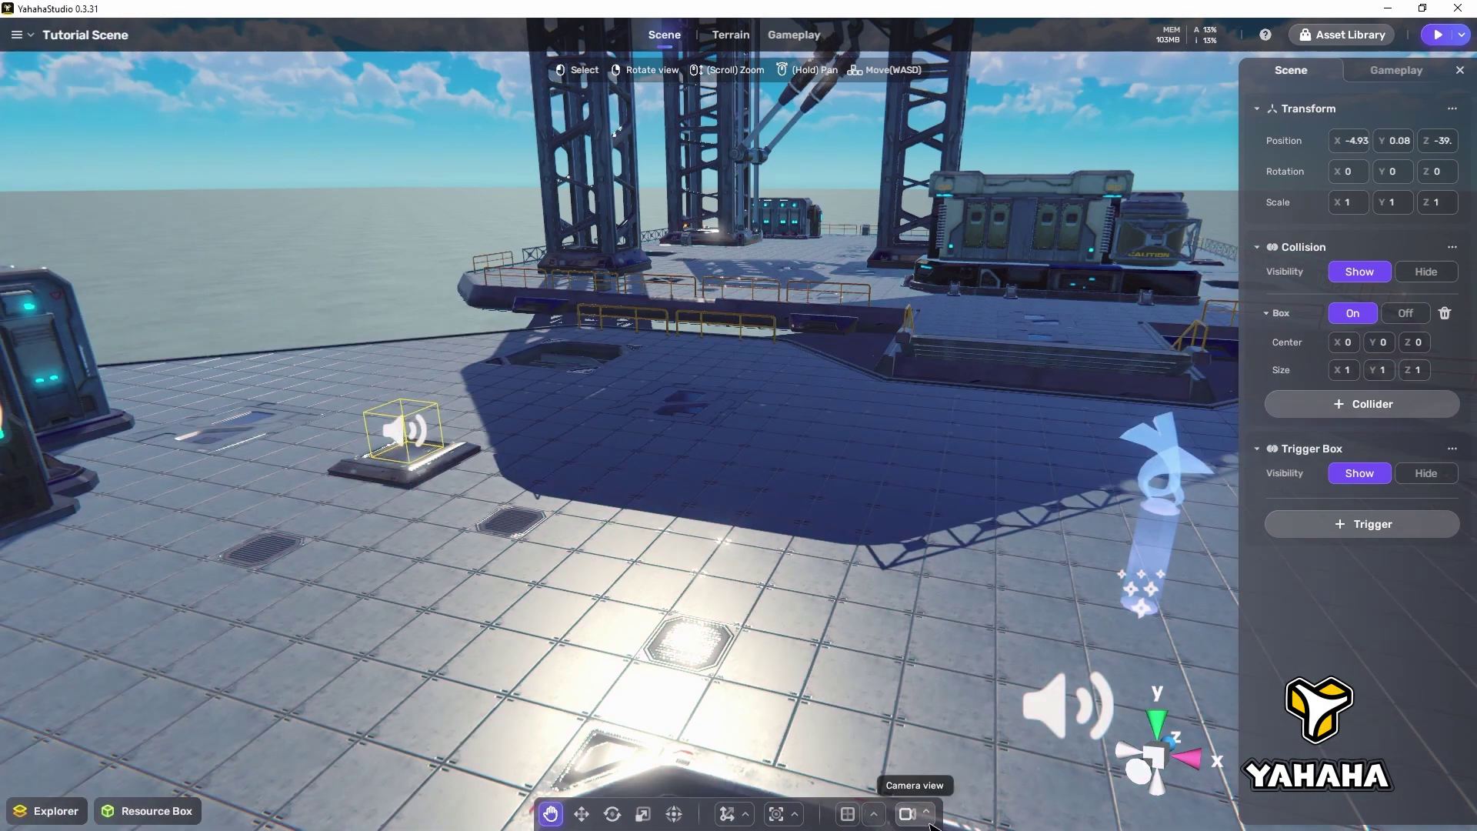
Step: Adjust the camera view settings and reposition the Switch (7) audio object on the raised metal floor pad
{"action": "left_click", "coordinate": [908, 814]}
{"action": "left_click", "coordinate": [946, 706]}
{"action": "left_click_drag", "start_coordinate": [909, 473], "coordinate": [948, 487]}
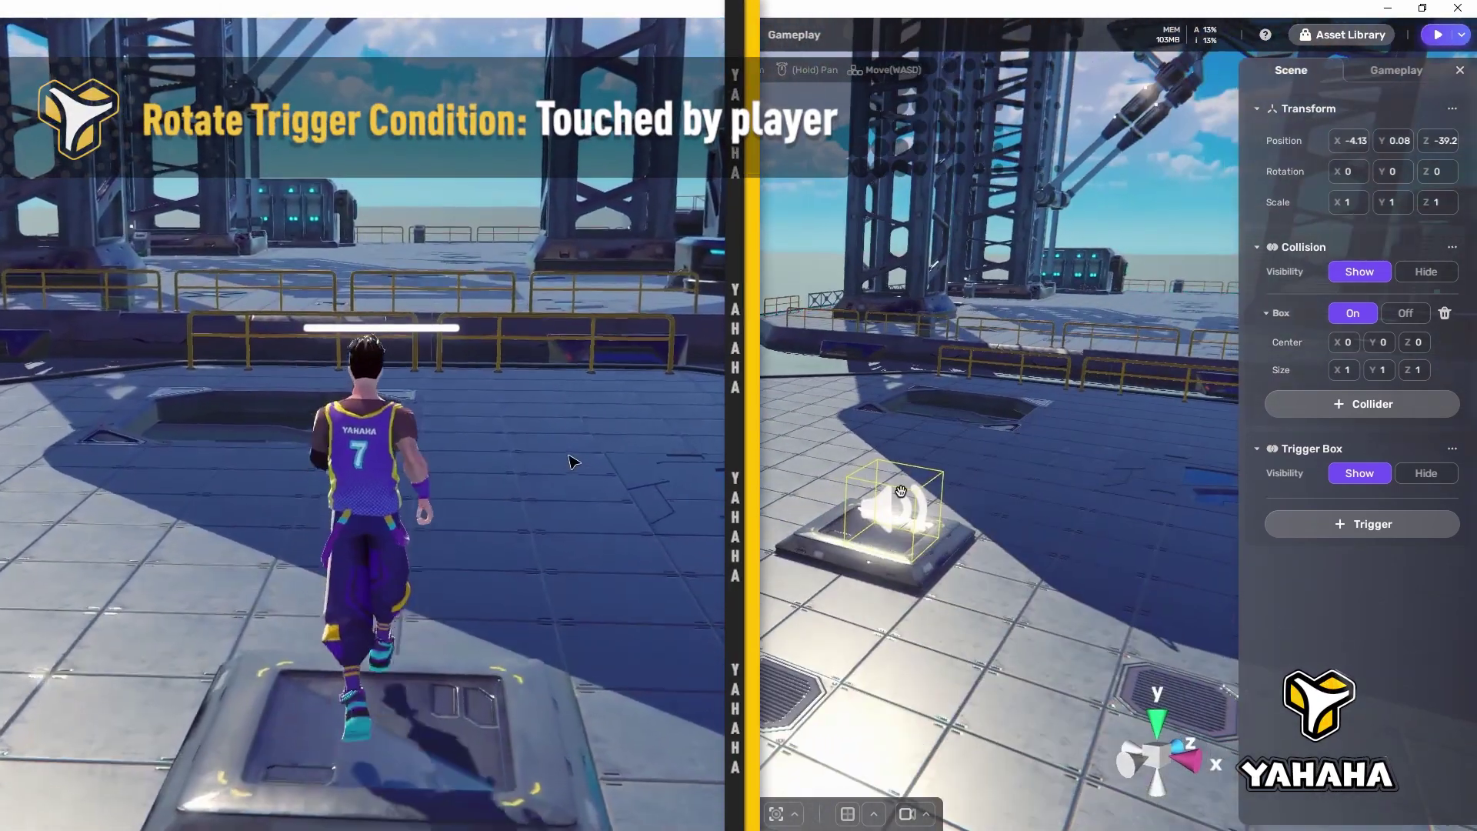
{"action": "left_click_drag", "start_coordinate": [938, 480], "coordinate": [920, 494]}
{"action": "left_click_drag", "start_coordinate": [882, 394], "coordinate": [883, 439]}
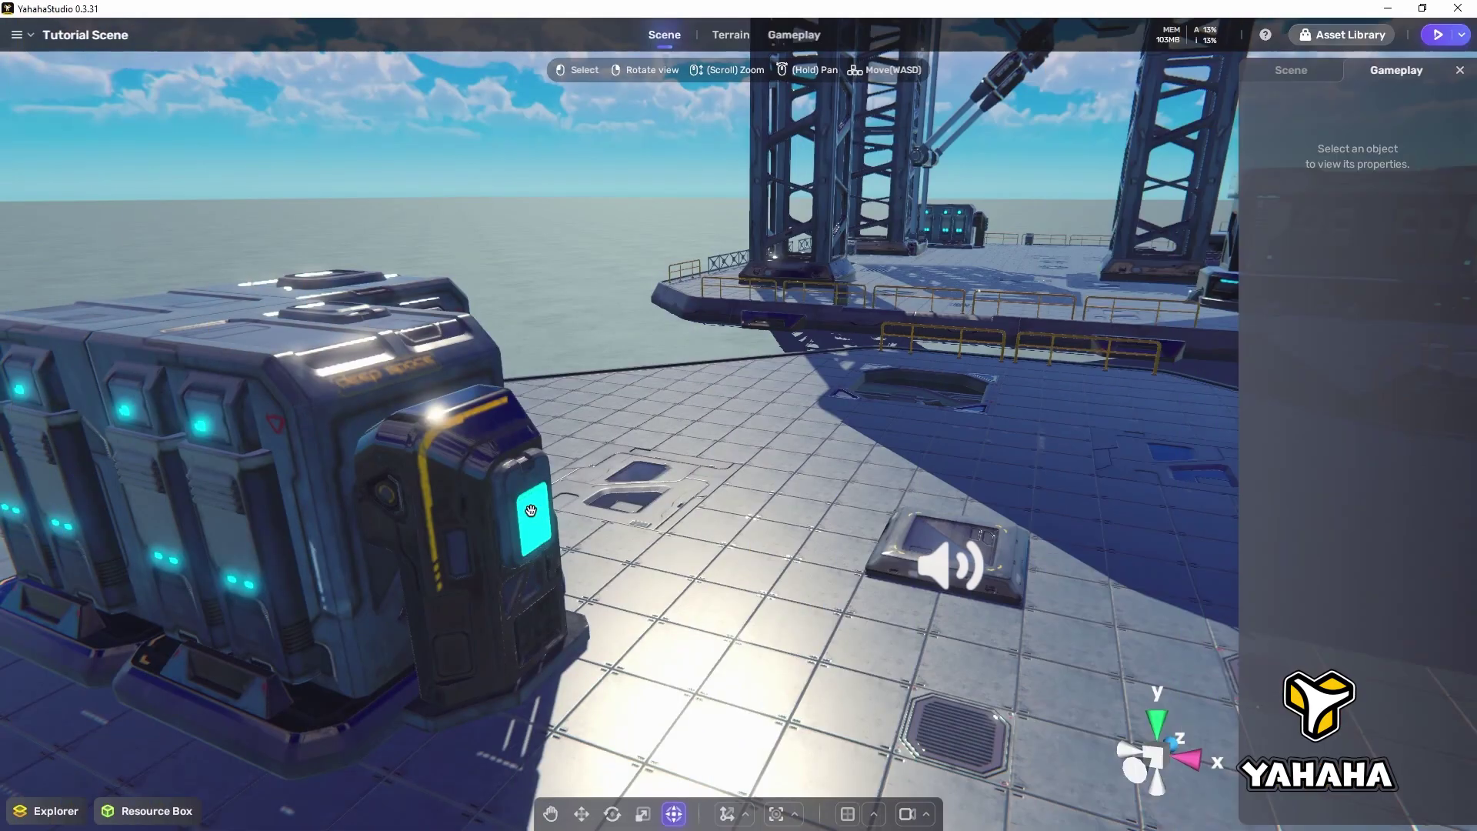
Step: Add an Audio component to the cyan screen on the front of the dark container
{"action": "left_click", "coordinate": [531, 510]}
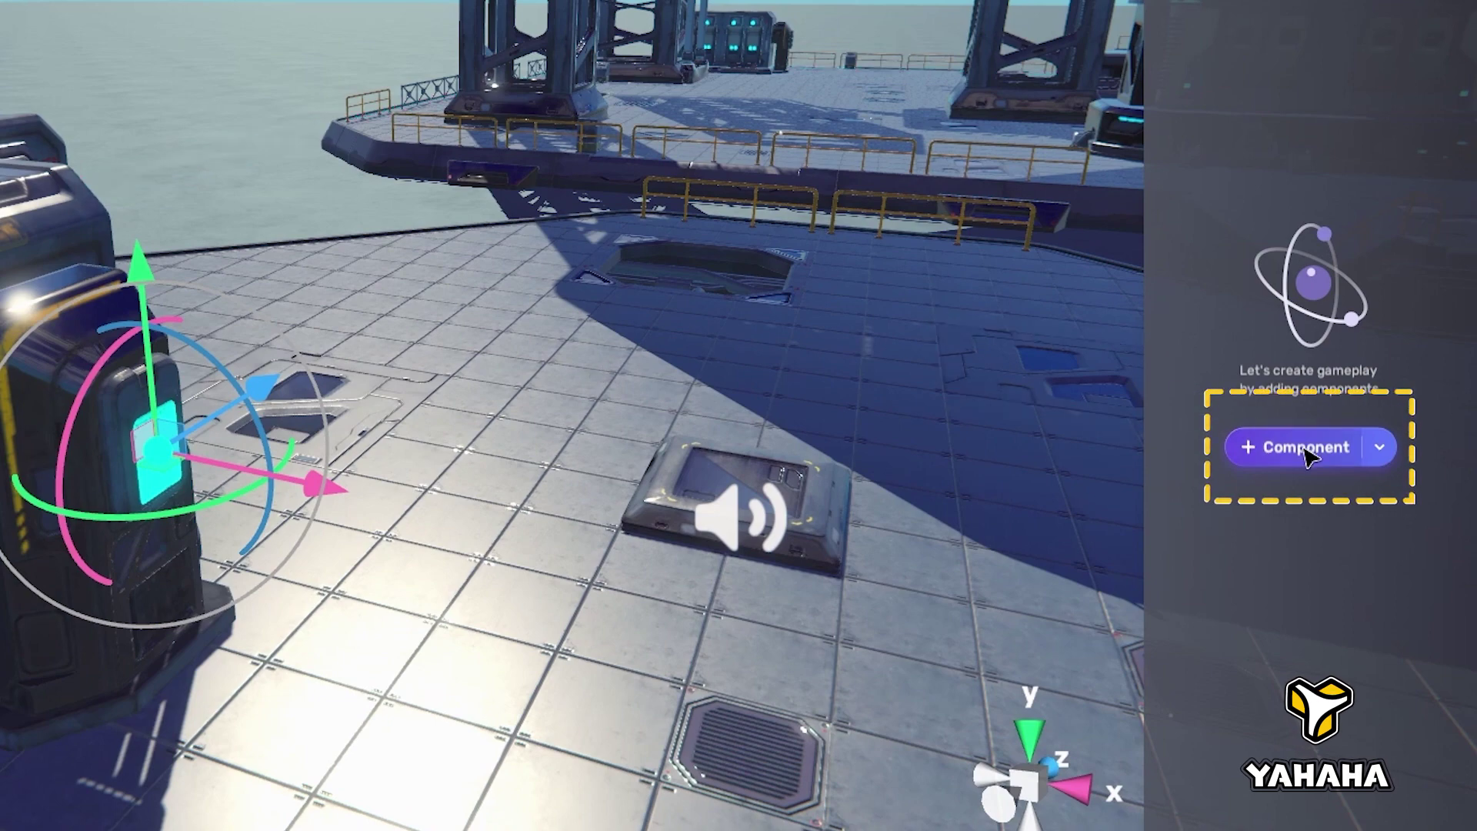
{"action": "left_click", "coordinate": [1309, 453]}
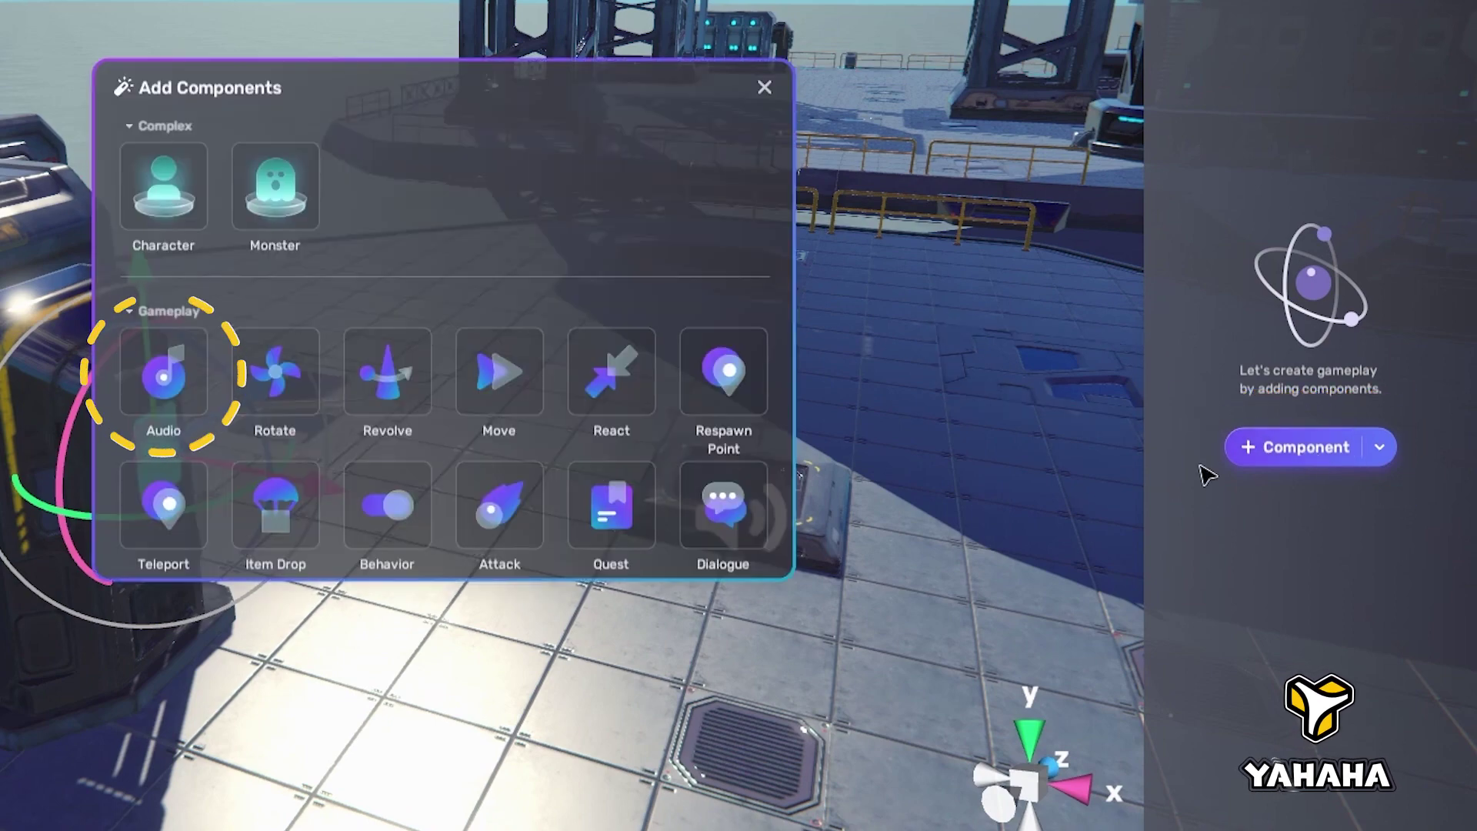
{"action": "left_click", "coordinate": [165, 367]}
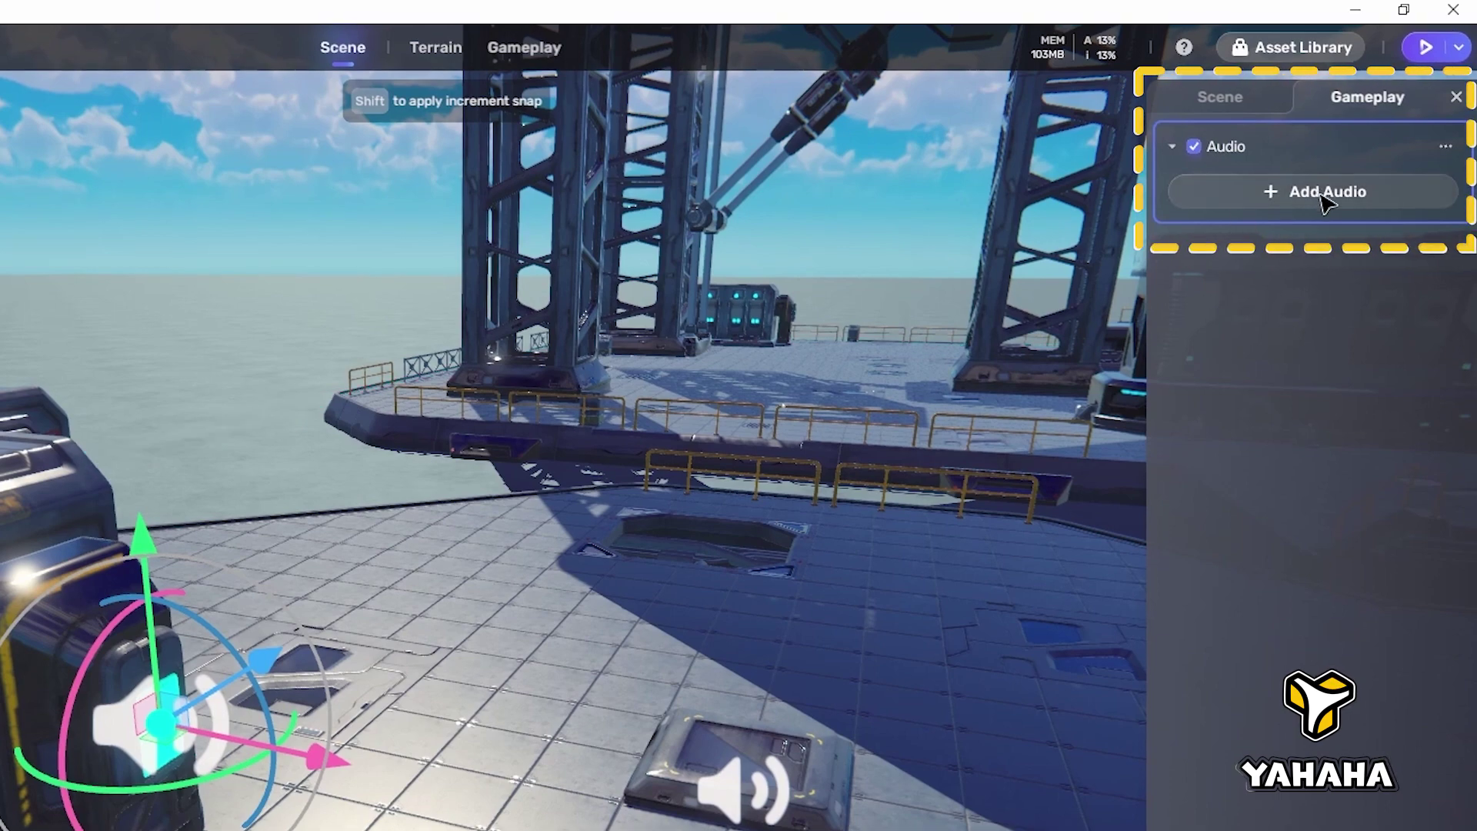
Step: Add an audio entry to the cyan screen's Audio component and assign the 7-second built-in "mechanica…" clip
{"action": "left_click", "coordinate": [1323, 196]}
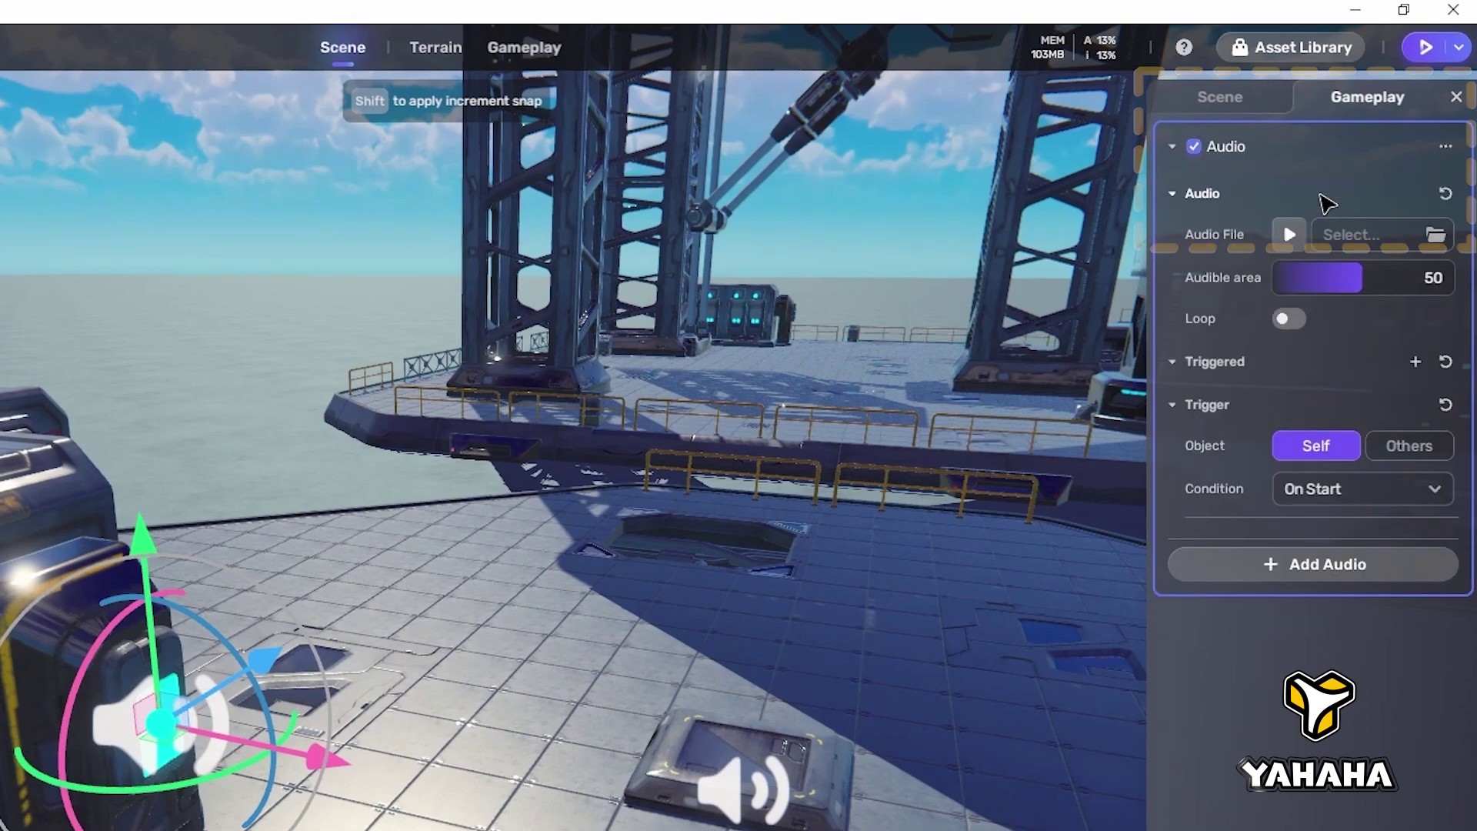
{"action": "left_click", "coordinate": [1436, 236]}
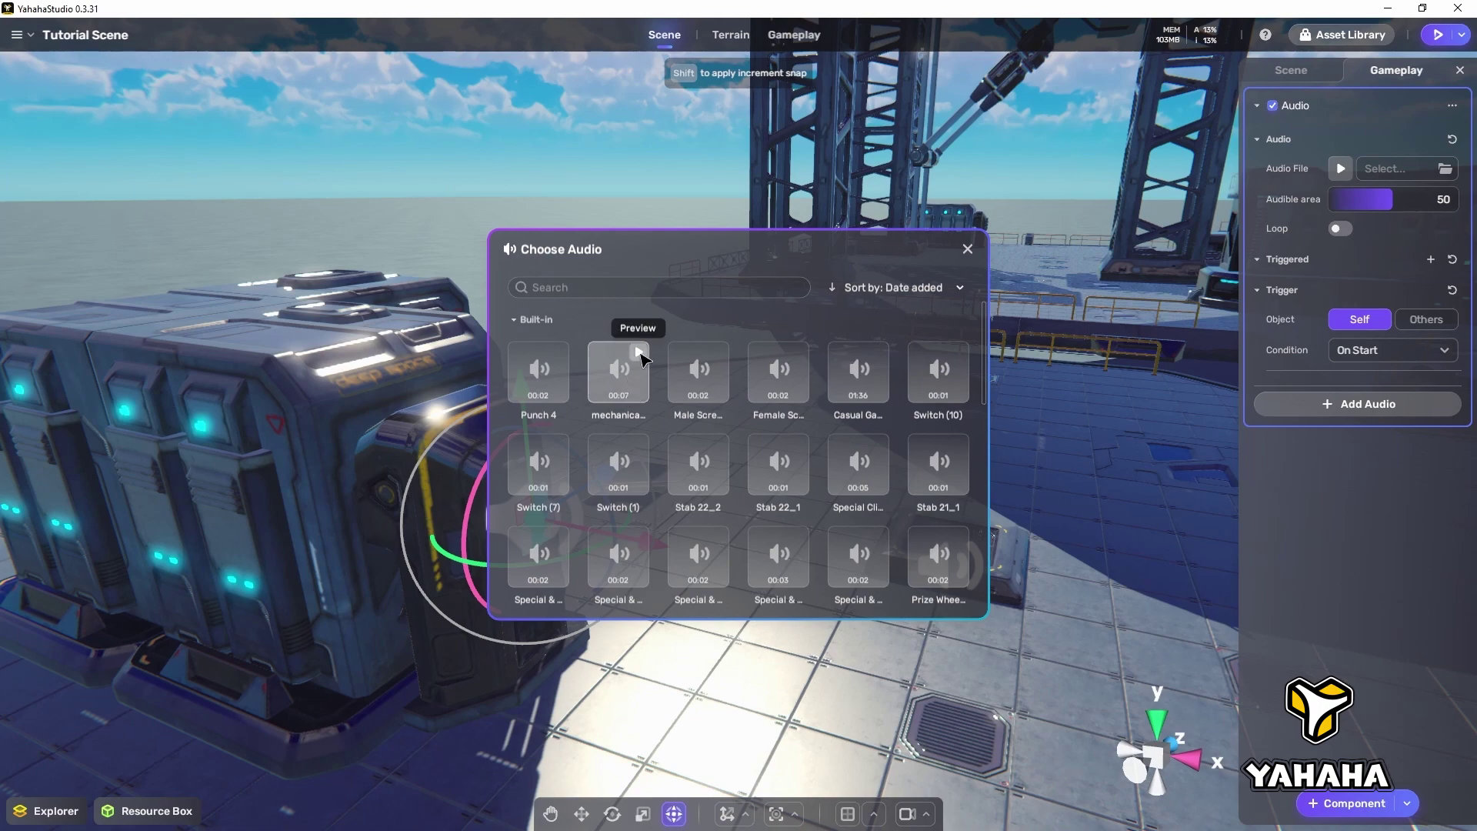
{"action": "left_click", "coordinate": [617, 375]}
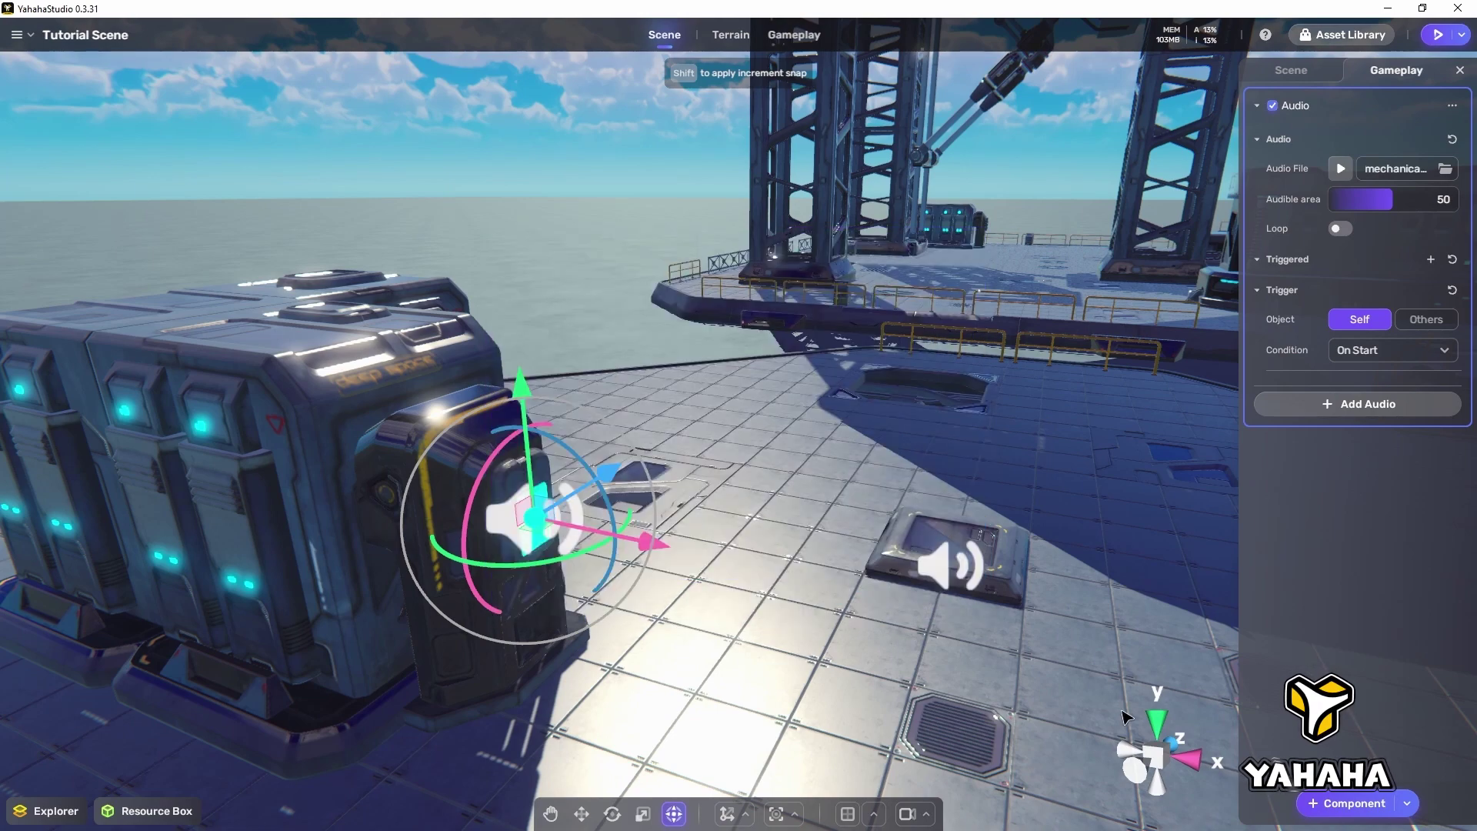
Step: Switch to the Interactive Sound Shot 02 camera view and set the screen audio's trigger condition to Touched by player
{"action": "left_click", "coordinate": [927, 816]}
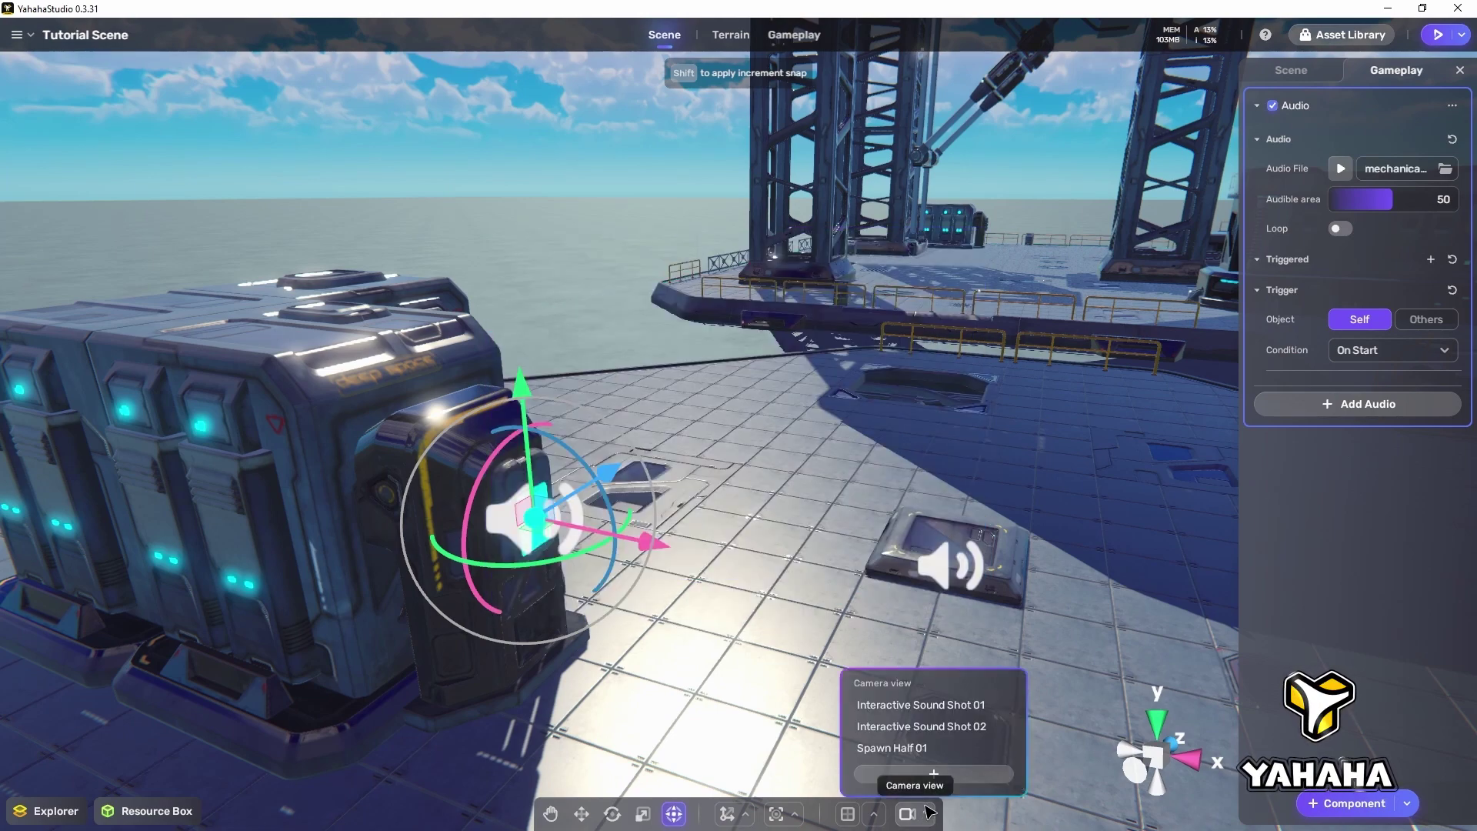
{"action": "left_click", "coordinate": [947, 731]}
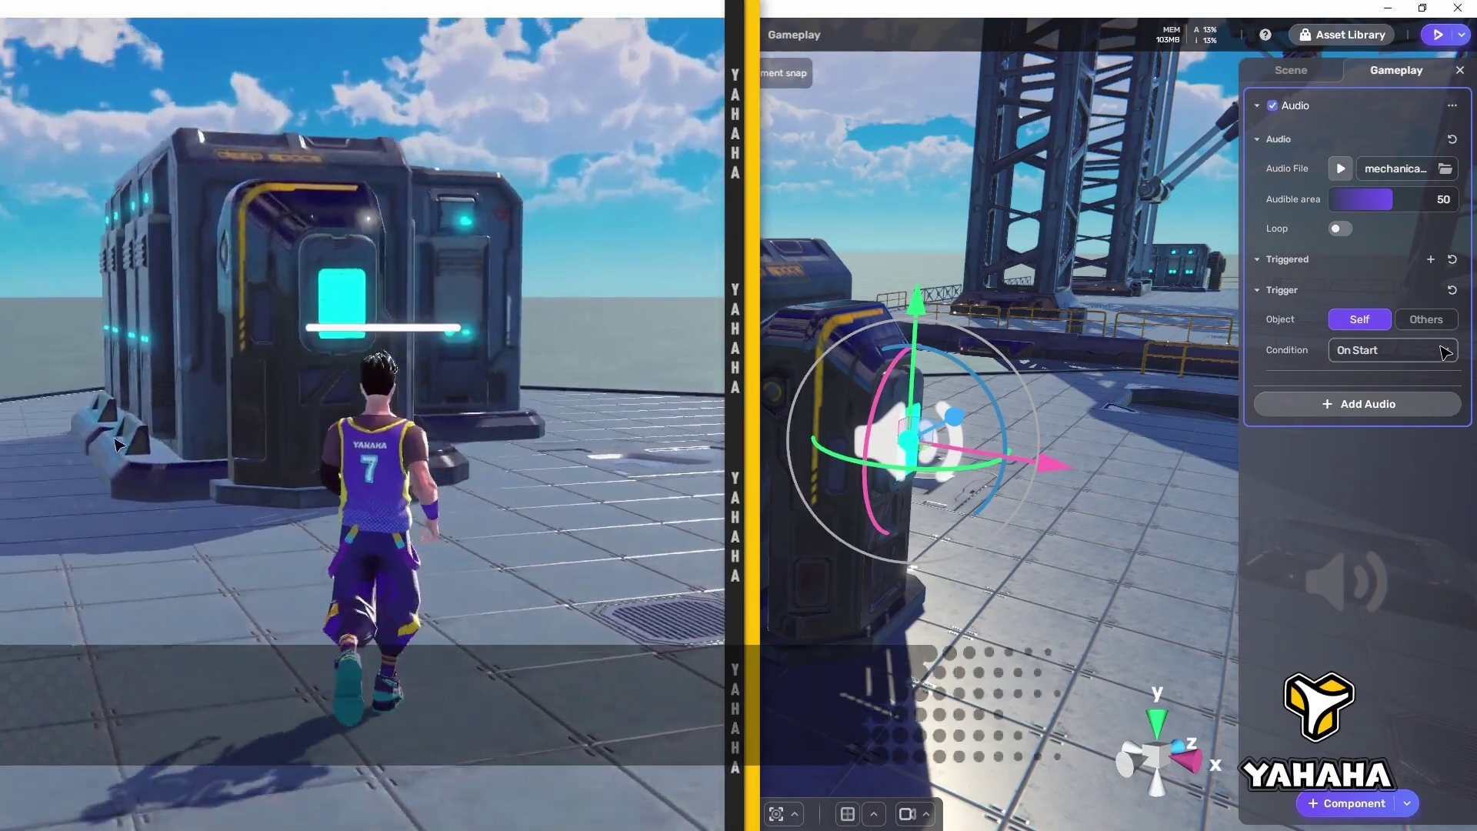
{"action": "left_click", "coordinate": [1445, 352]}
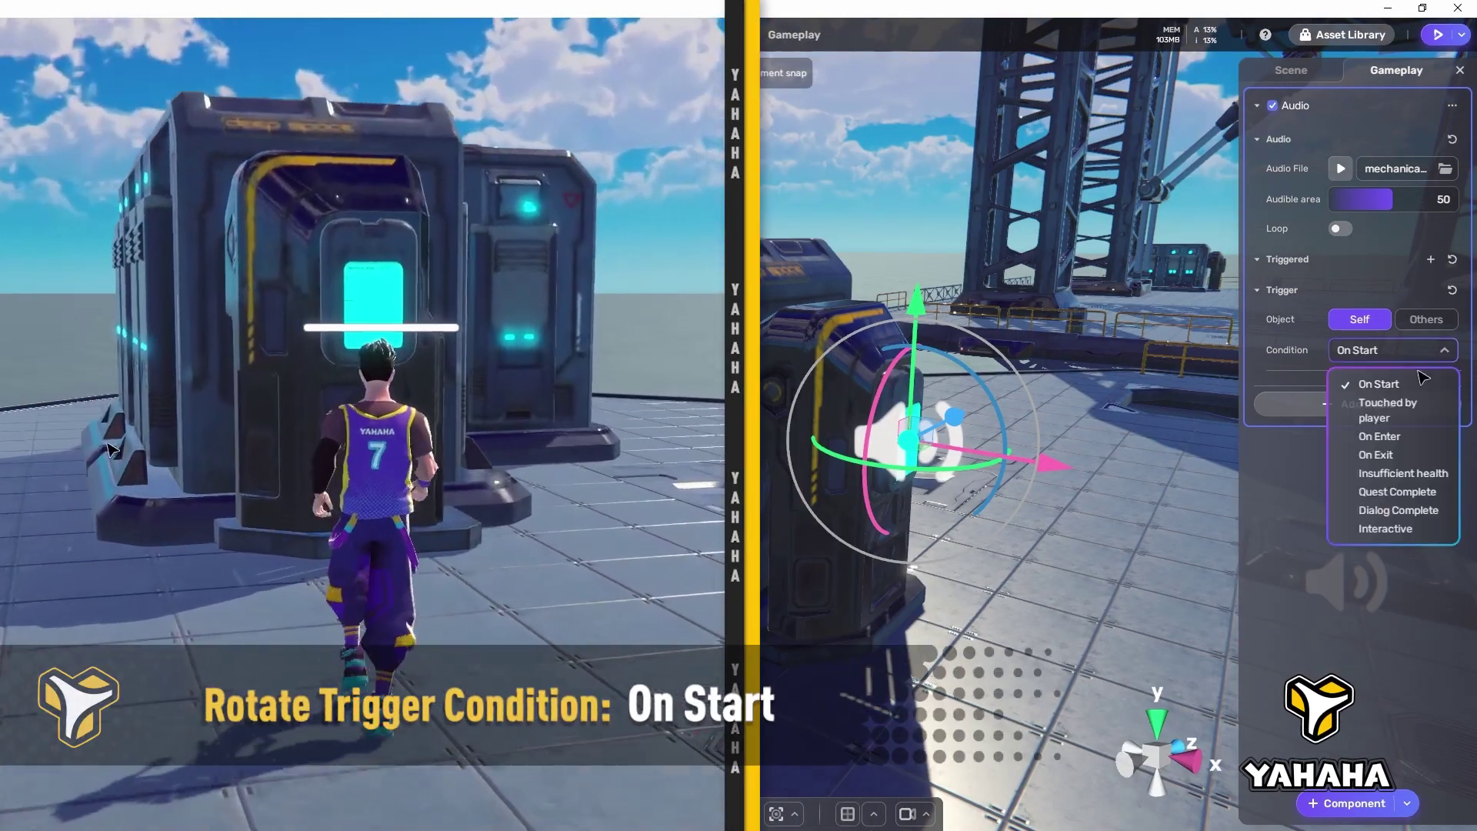
{"action": "left_click", "coordinate": [1414, 389]}
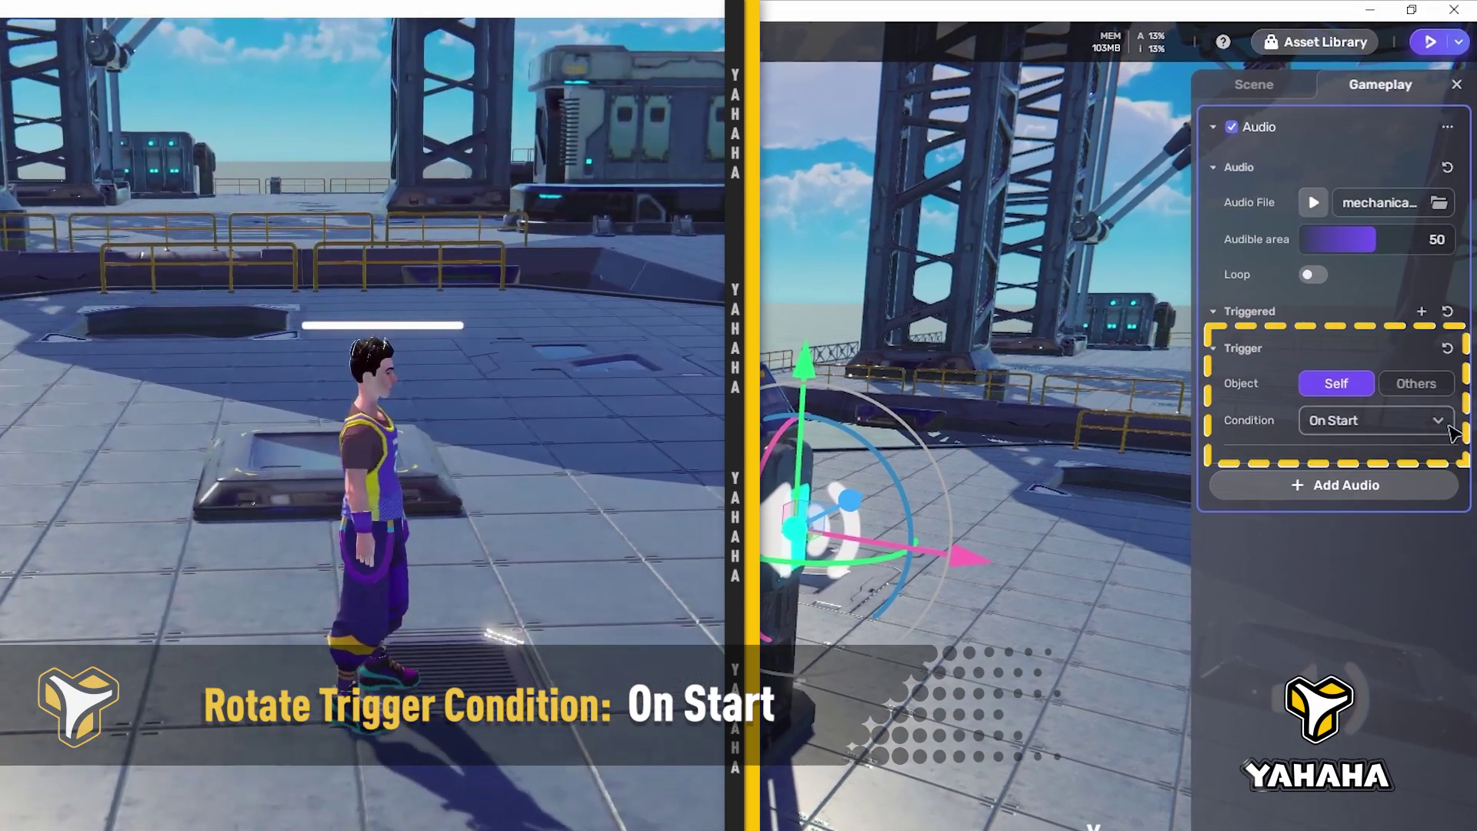
{"action": "left_click", "coordinate": [1444, 421]}
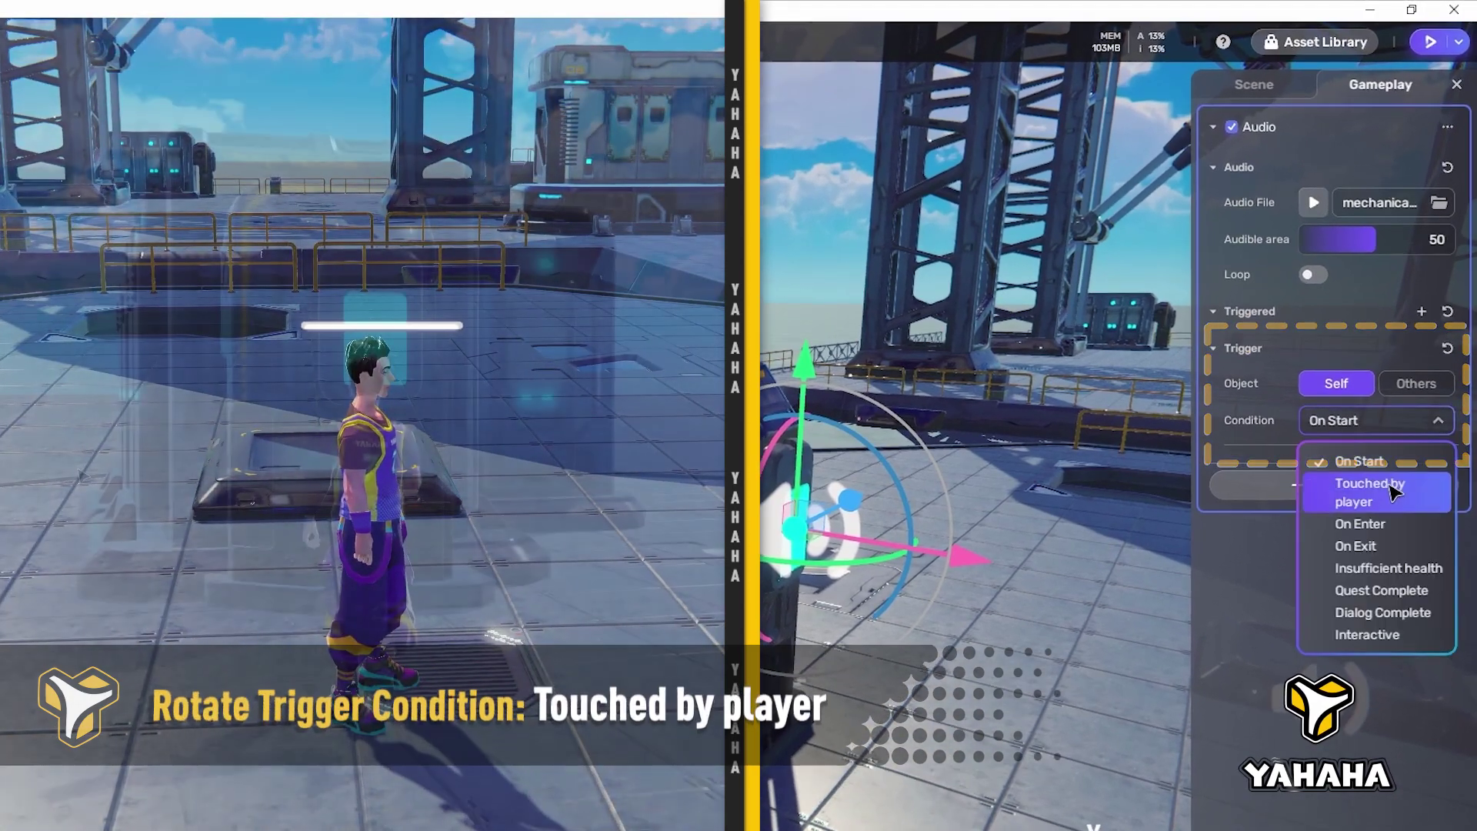
{"action": "left_click", "coordinate": [1392, 485]}
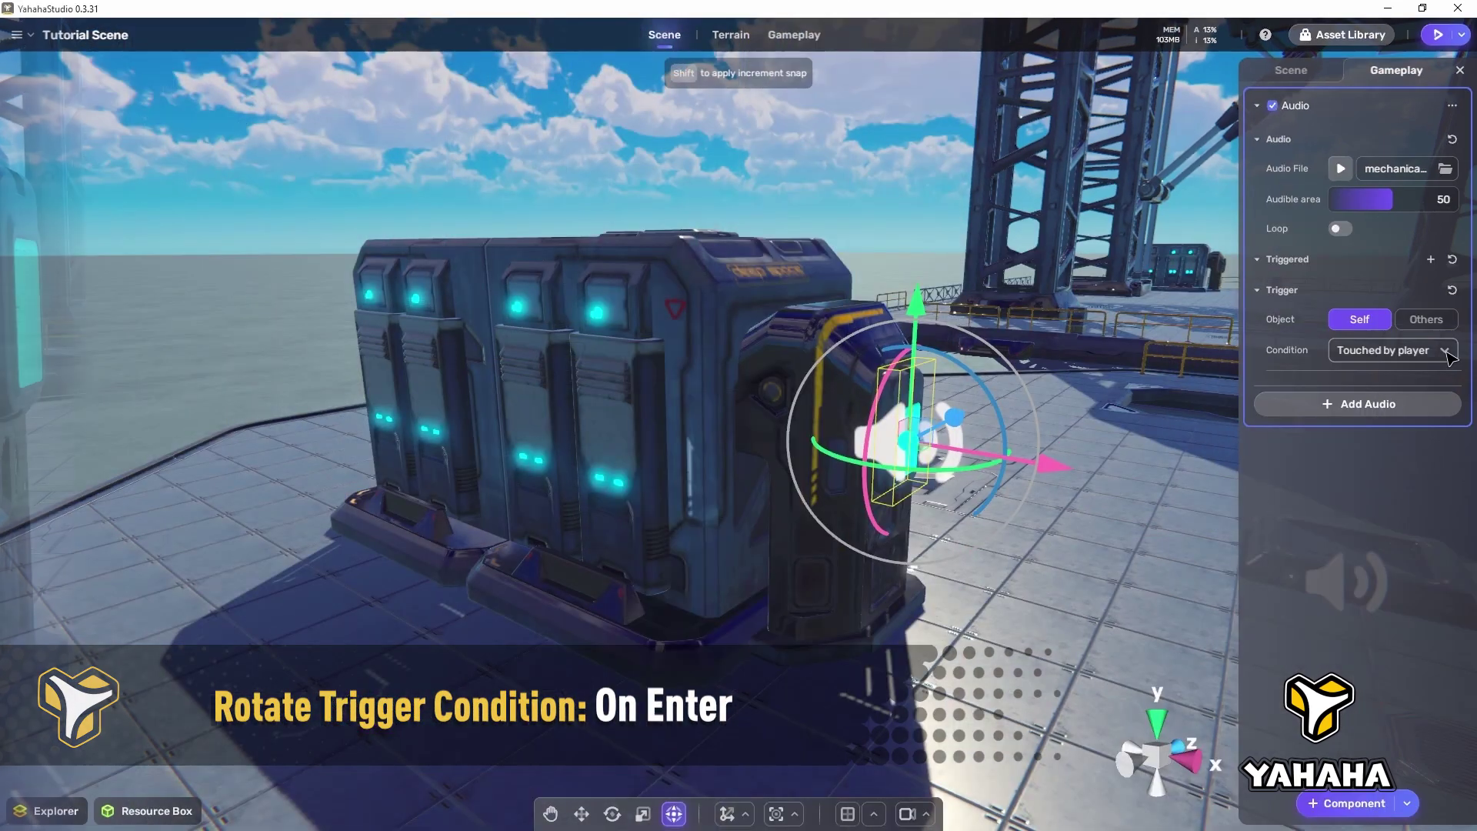
Step: Set the screen audio's trigger condition to On Enter and start setting up its generated trigger box
{"action": "left_click", "coordinate": [1384, 420]}
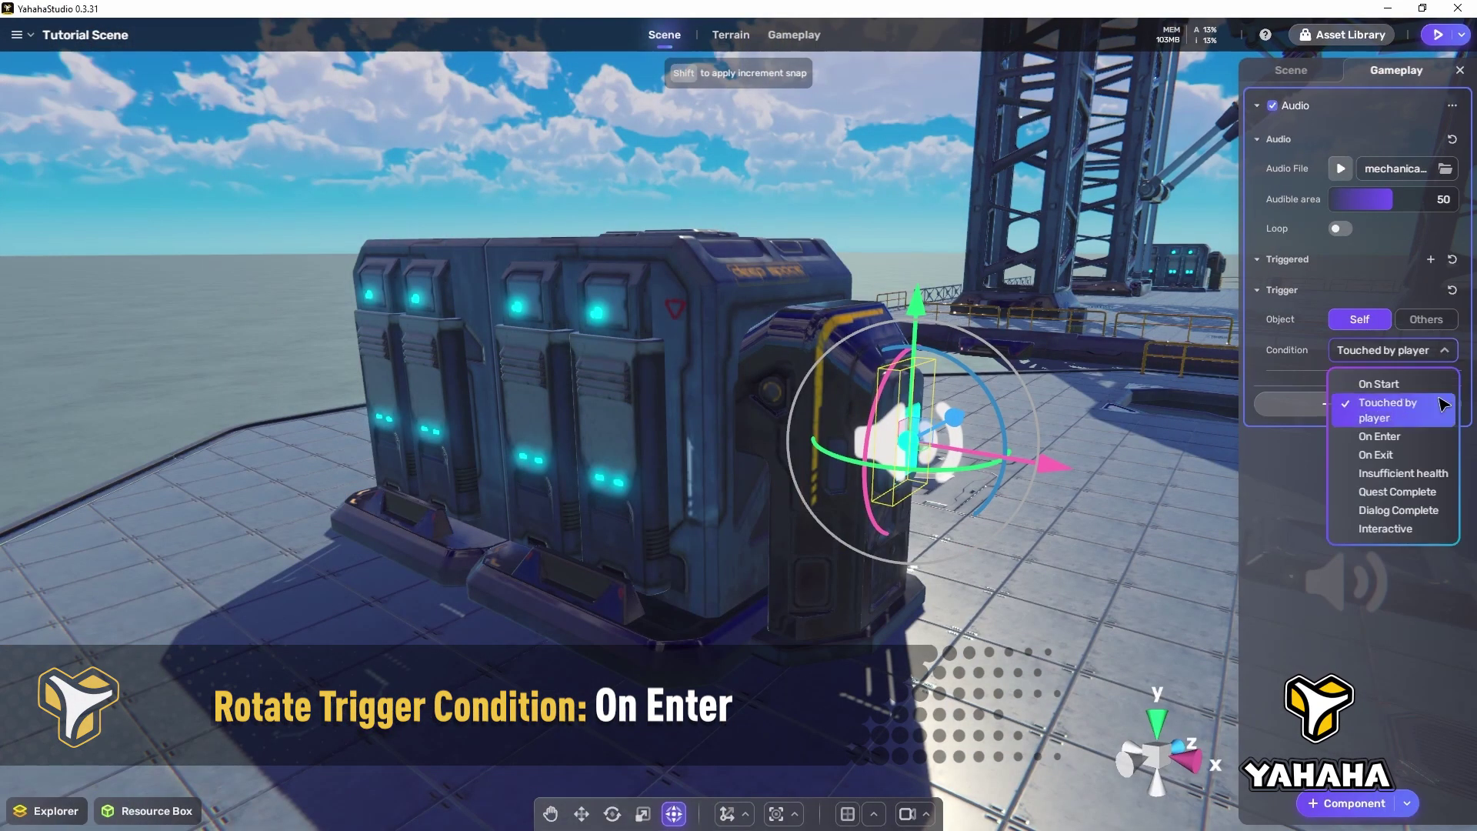
{"action": "left_click", "coordinate": [1376, 436]}
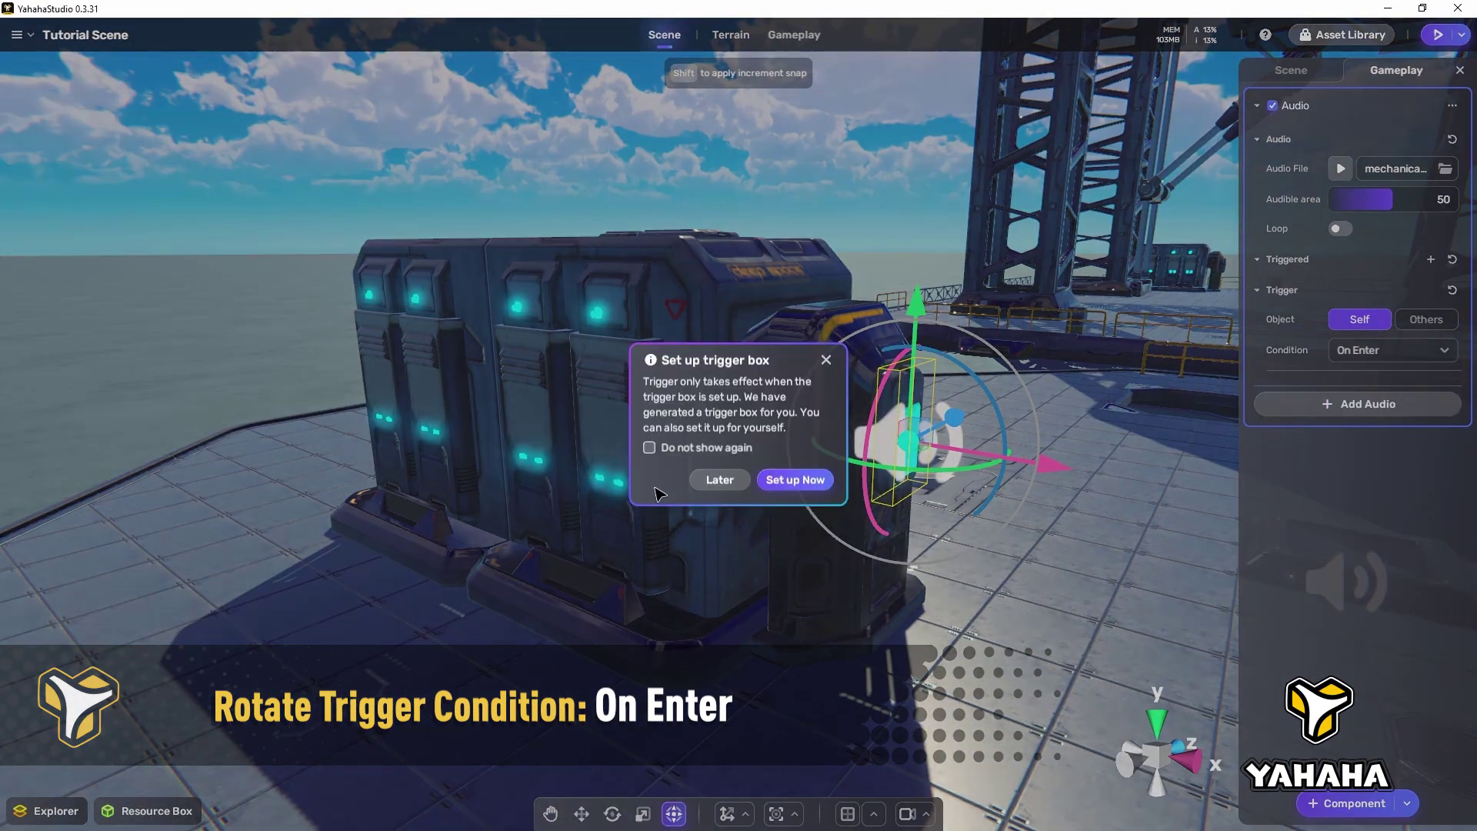
{"action": "left_click", "coordinate": [797, 480]}
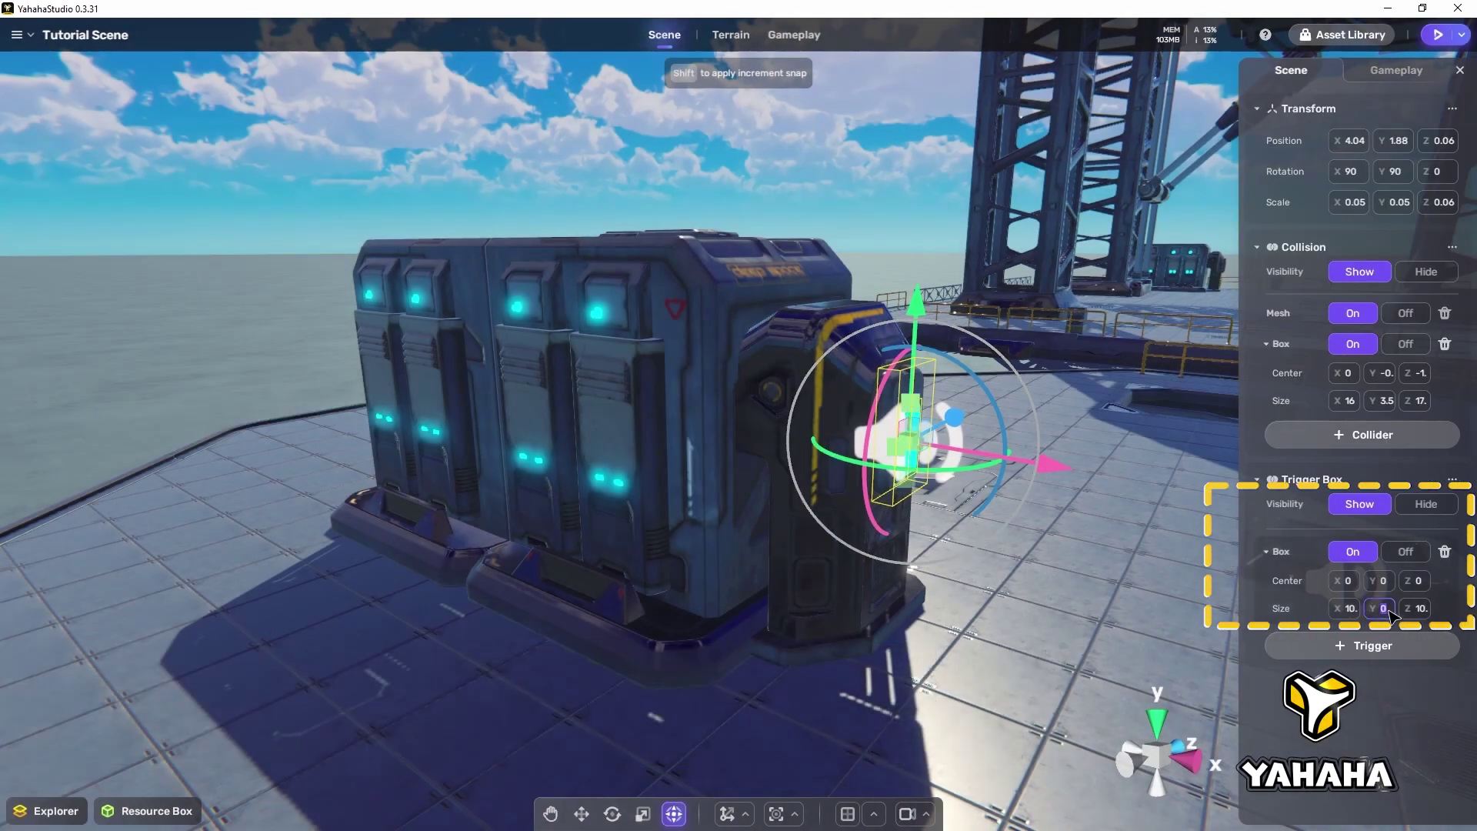
Step: Set the trigger box's Y size to 3, then reshape it with its handles to extend out in front of the cyan screen
{"action": "type", "text": "3"}
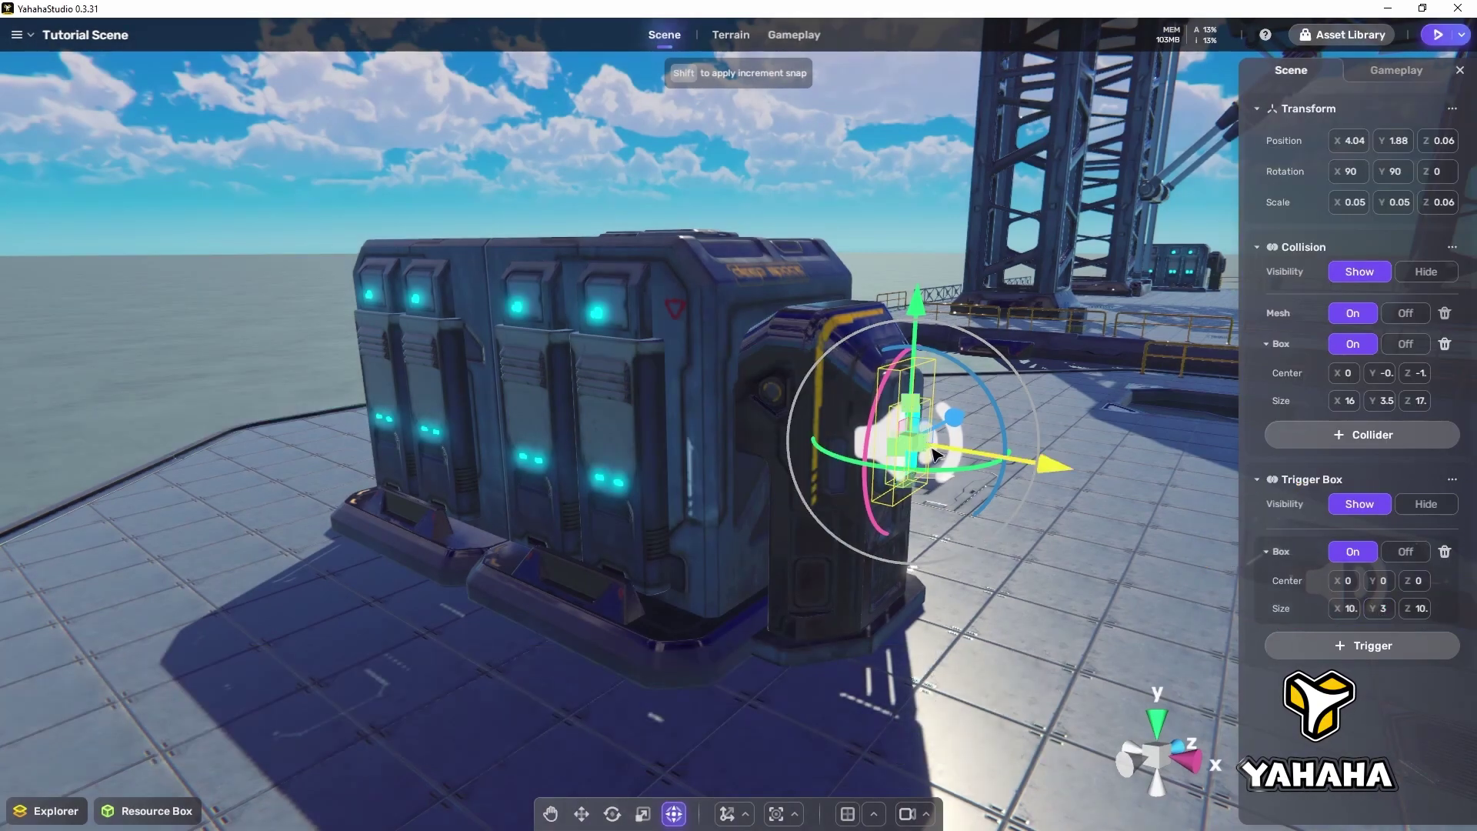
{"action": "type", "text": "q"}
{"action": "left_click_drag", "start_coordinate": [925, 450], "coordinate": [929, 381]}
{"action": "left_click_drag", "start_coordinate": [932, 492], "coordinate": [928, 501]}
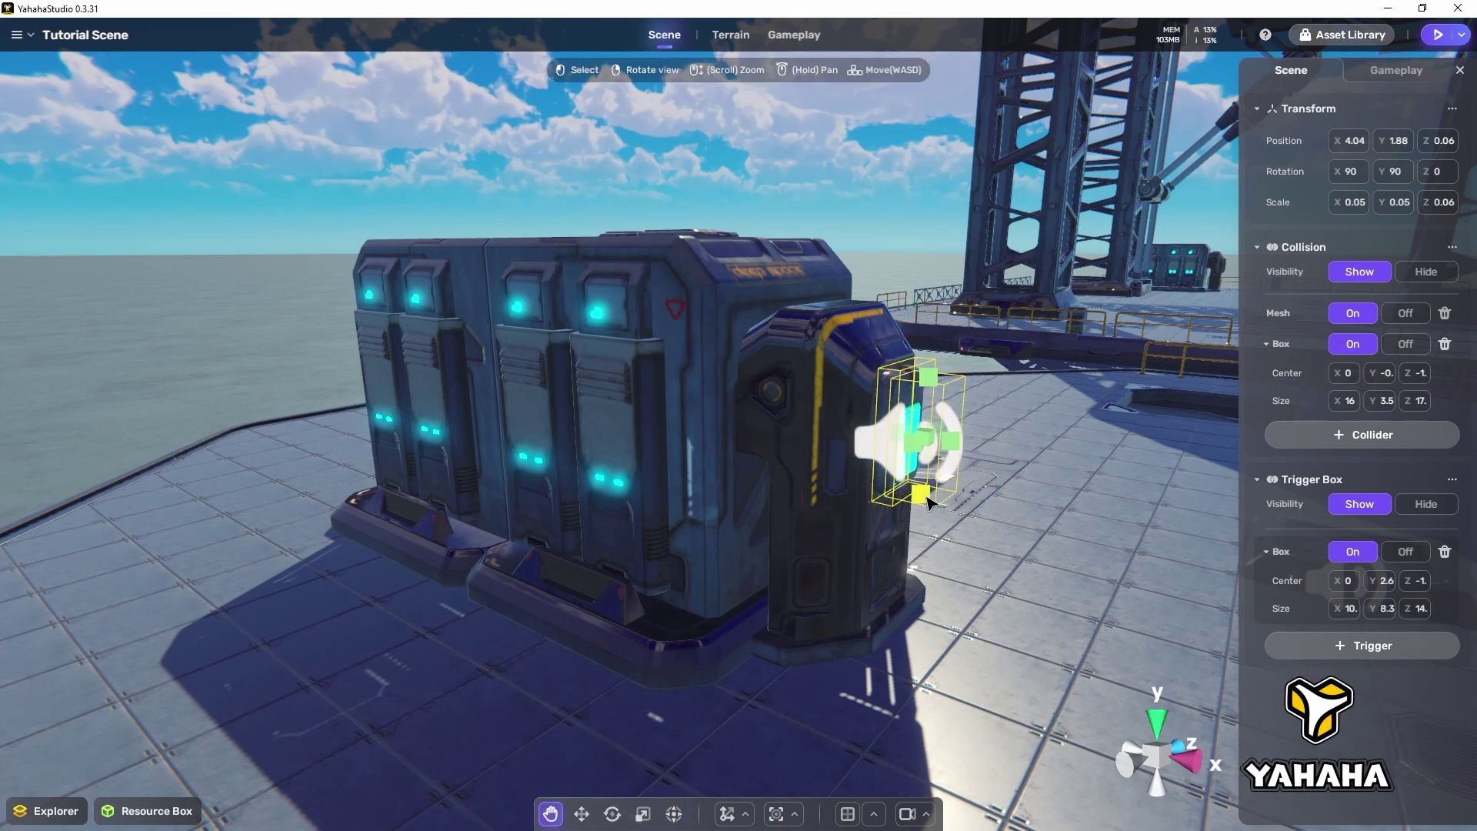
{"action": "mouse_move", "coordinate": [915, 449]}
{"action": "left_mouse_down"}
{"action": "mouse_move", "coordinate": [927, 442]}
{"action": "mouse_move", "coordinate": [908, 450]}
{"action": "mouse_move", "coordinate": [913, 432]}
{"action": "left_mouse_up"}
{"action": "right_click_drag", "start_coordinate": [851, 500], "coordinate": [899, 494]}
{"action": "left_click_drag", "start_coordinate": [992, 416], "coordinate": [1038, 415]}
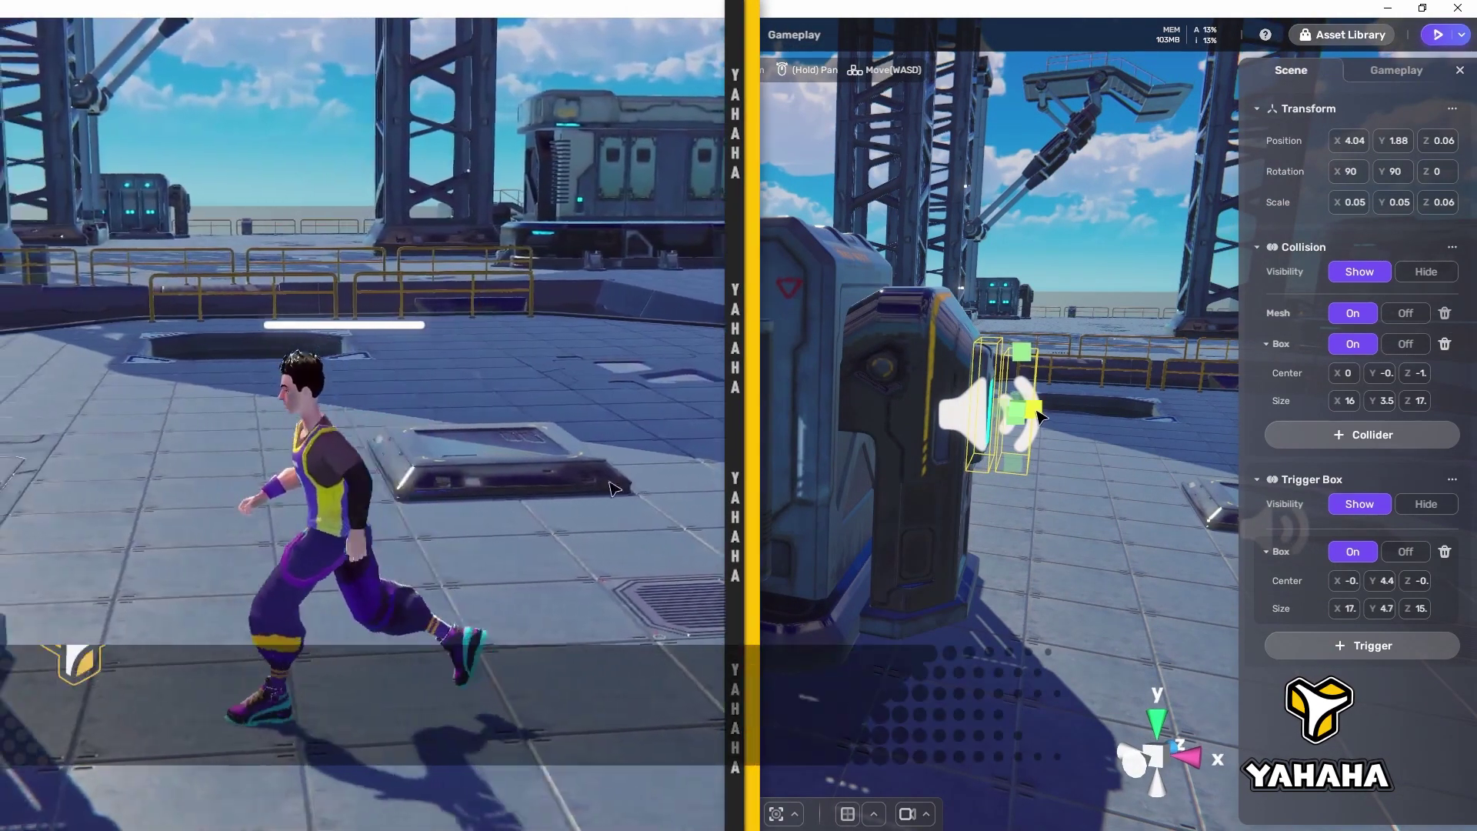
{"action": "left_click_drag", "start_coordinate": [1038, 415], "coordinate": [1044, 416]}
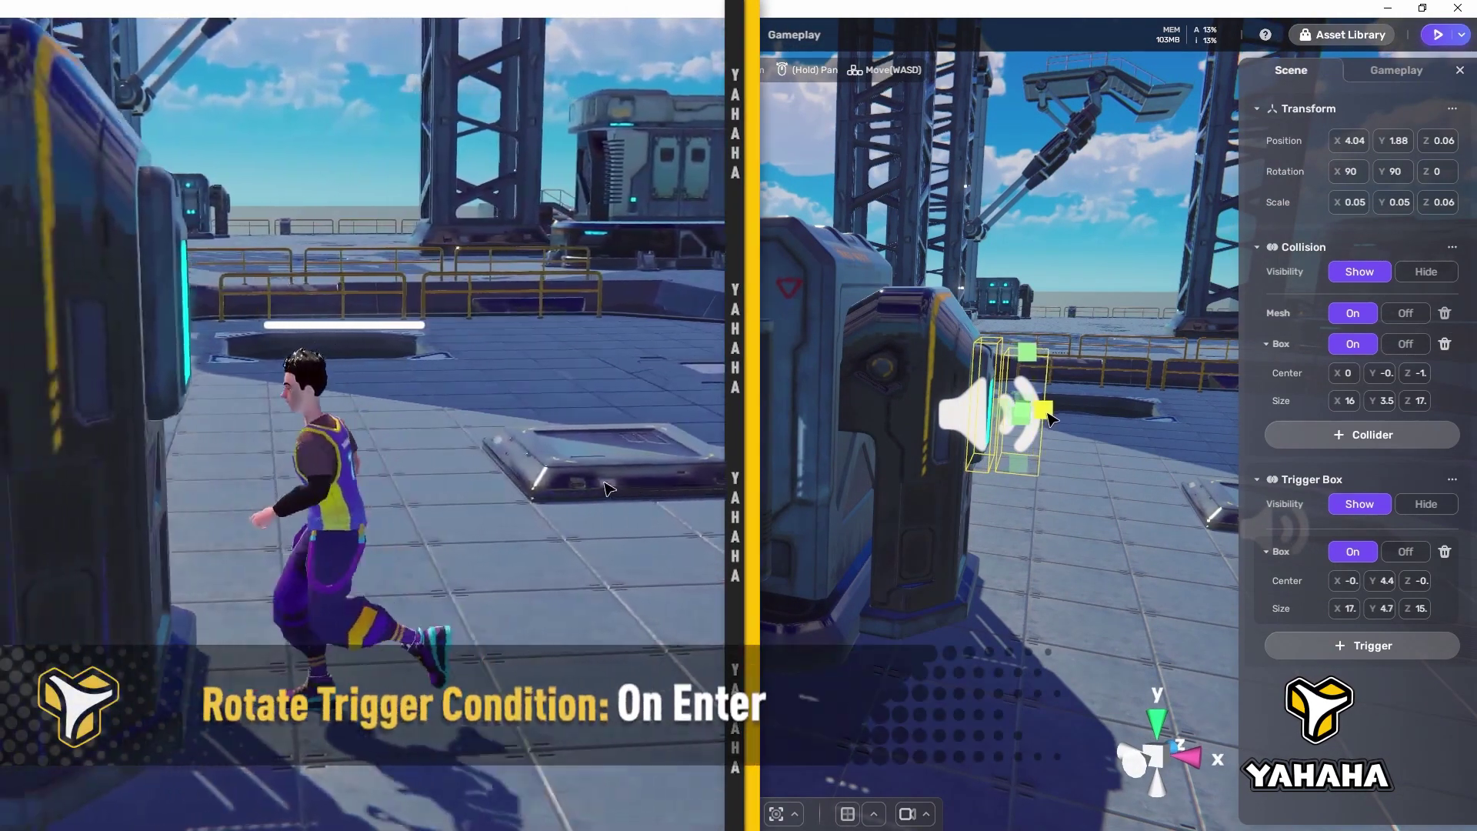
Step: Set the cyan screen audio's trigger condition to On Exit
{"action": "left_click", "coordinate": [926, 814]}
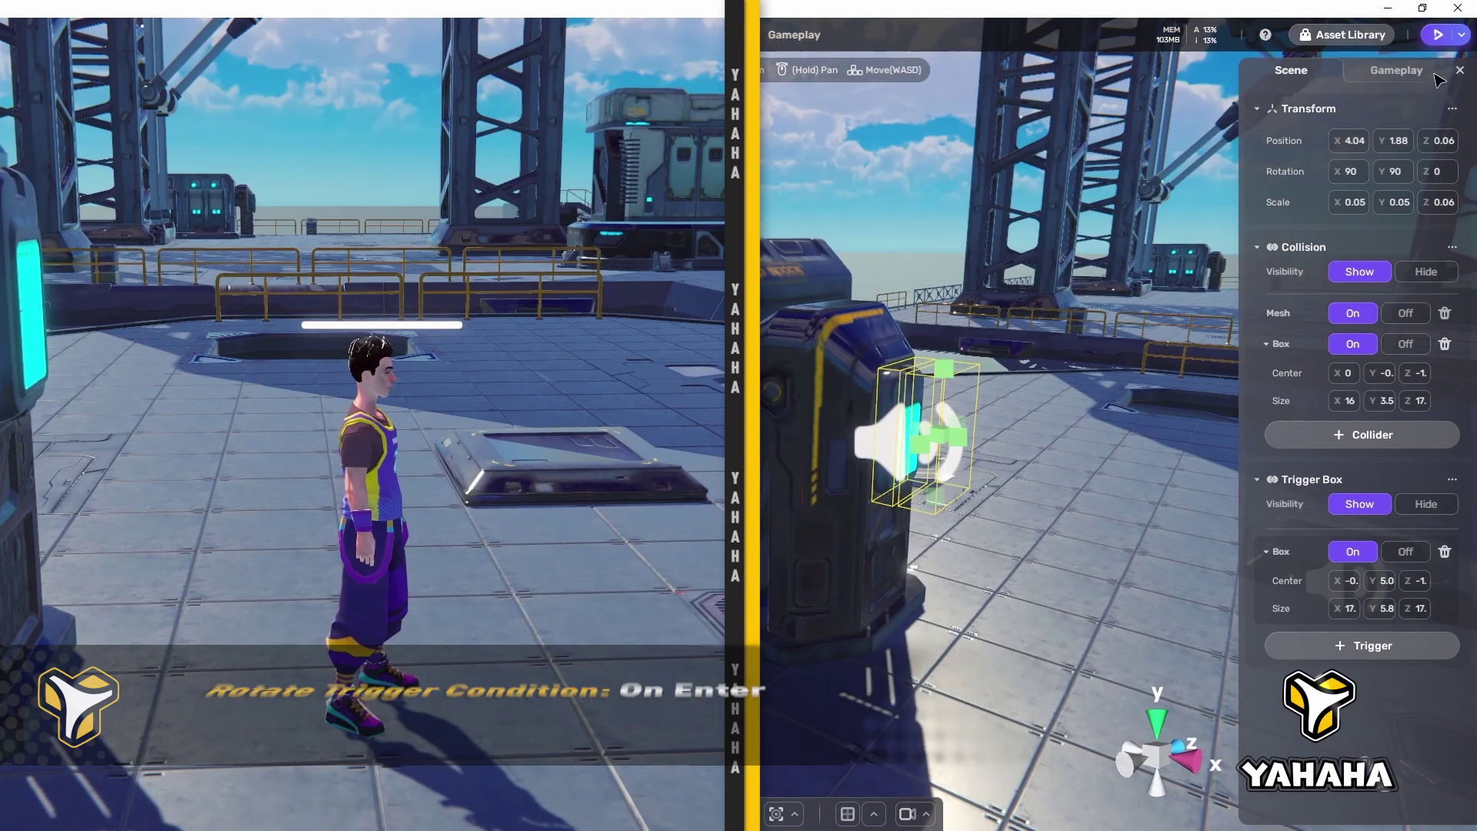
{"action": "left_click", "coordinate": [1396, 70]}
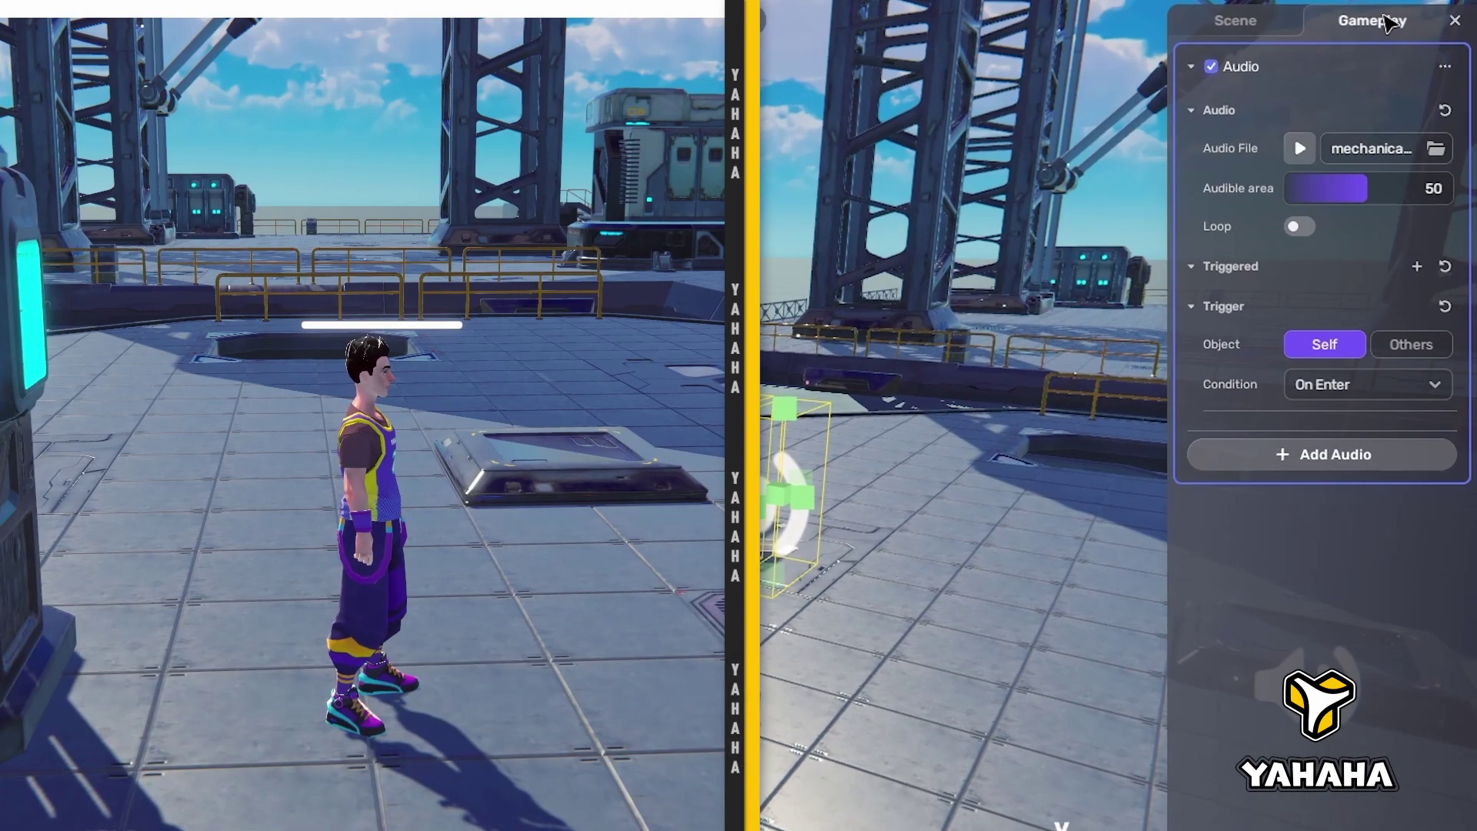
{"action": "left_click", "coordinate": [1417, 389]}
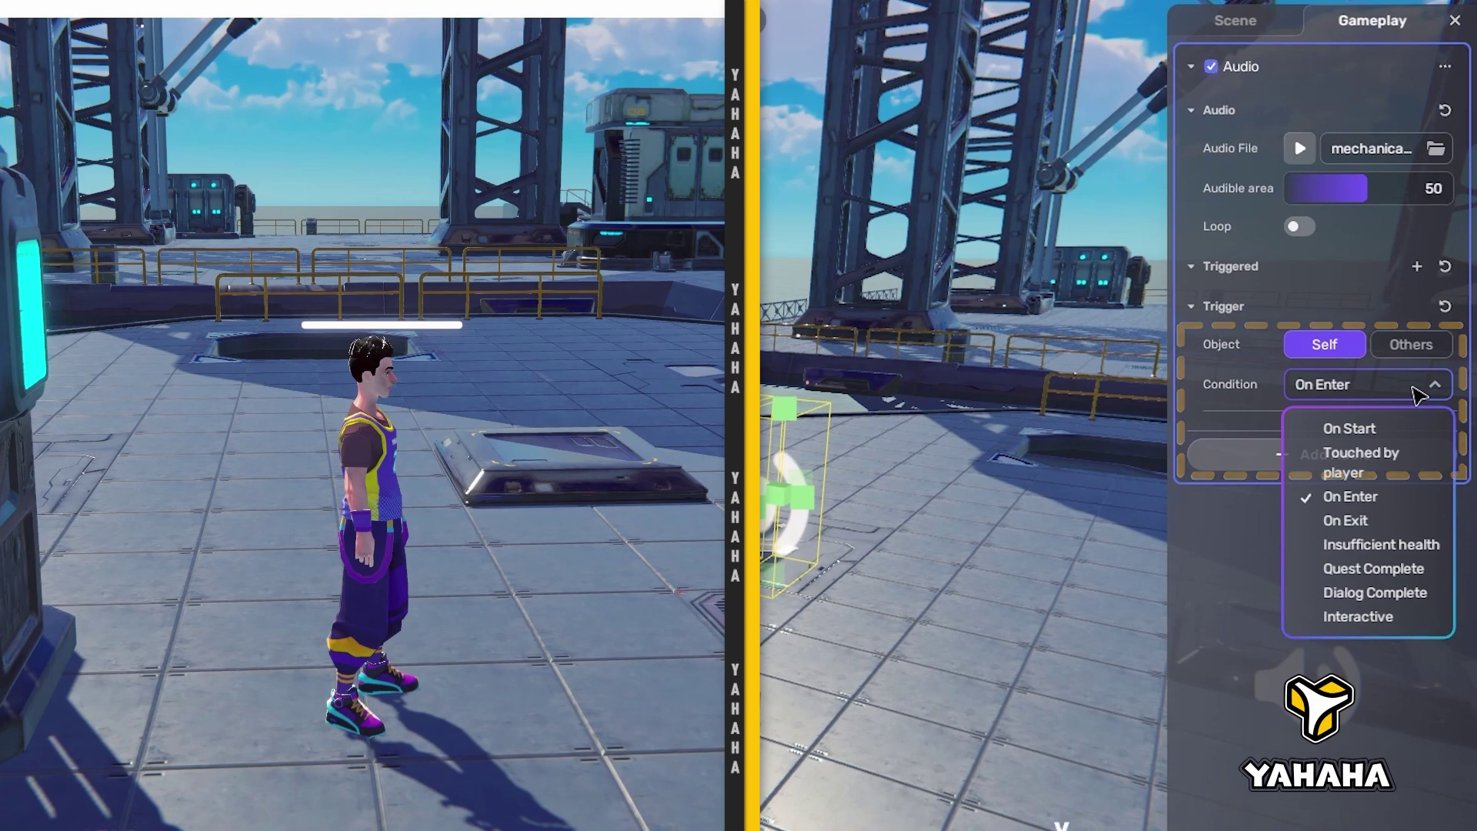
{"action": "left_click", "coordinate": [1373, 521]}
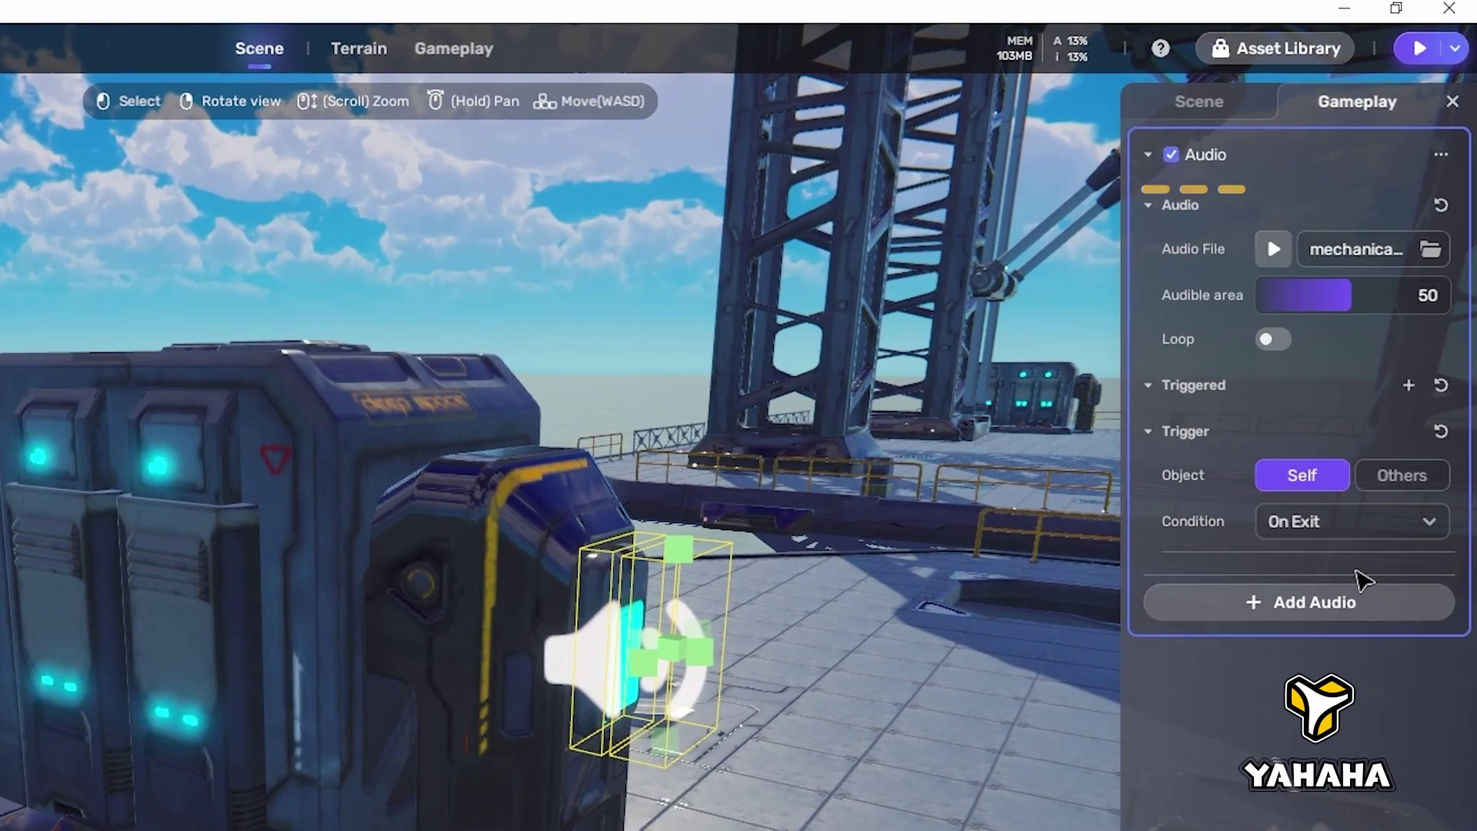
{"action": "mouse_move", "coordinate": [1354, 303]}
{"action": "left_mouse_down"}
{"action": "mouse_move", "coordinate": [1303, 303]}
{"action": "mouse_move", "coordinate": [1354, 305]}
{"action": "left_mouse_up"}
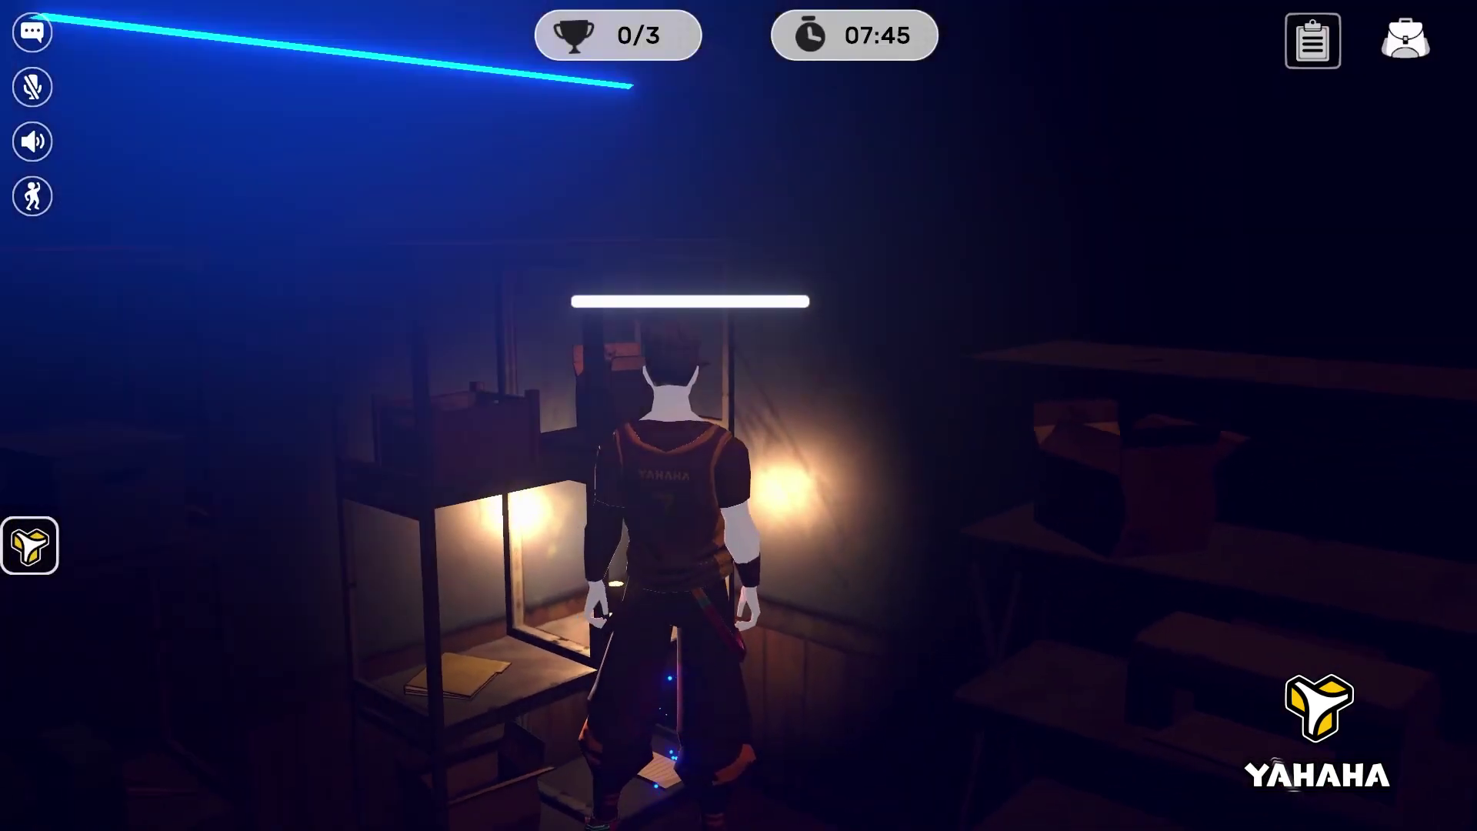
{"action": "key", "text": "d"}
{"action": "key", "text": "w"}
{"action": "key", "text": "a"}
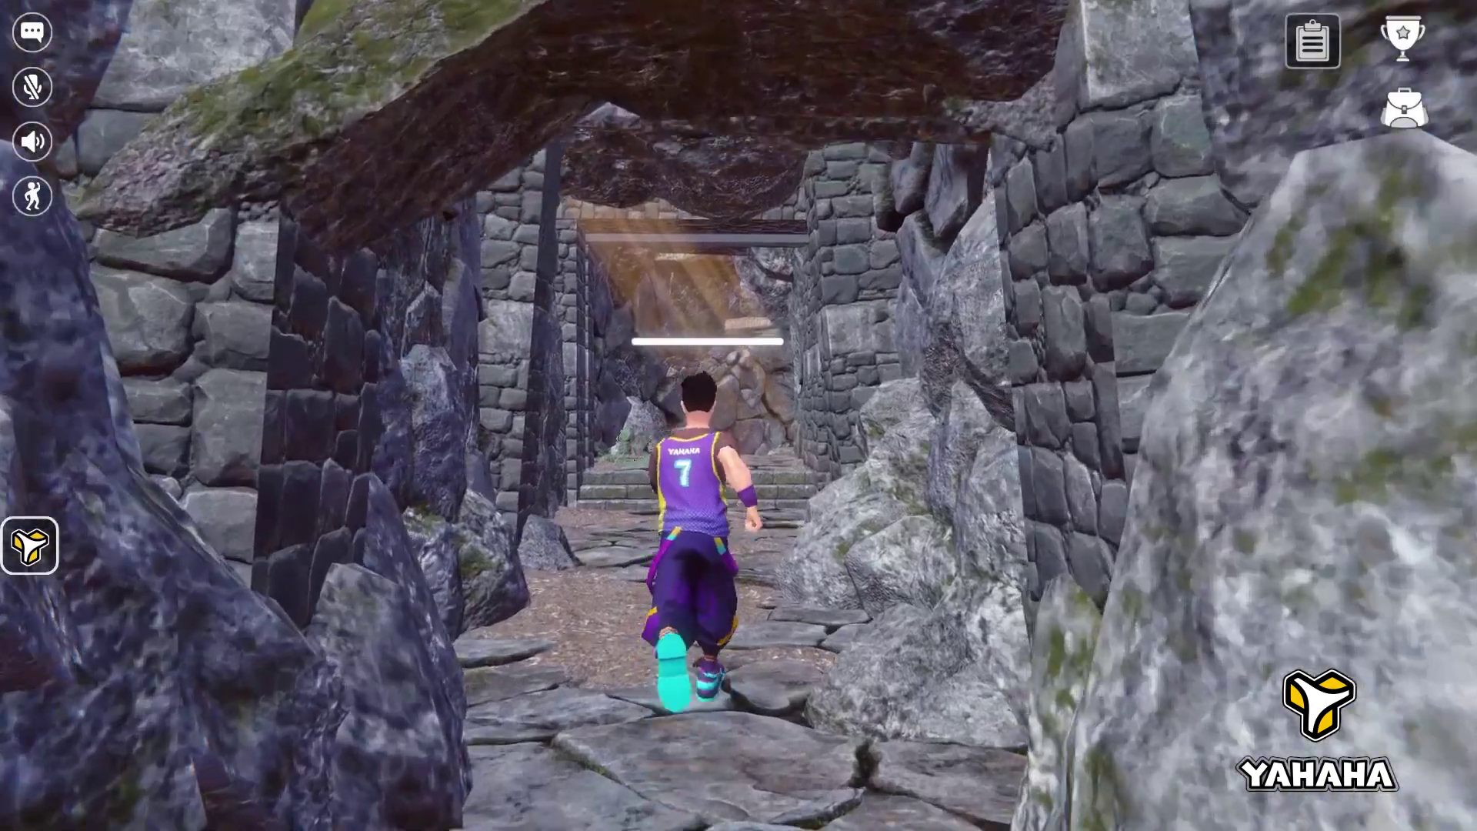
{"action": "key", "text": "w"}
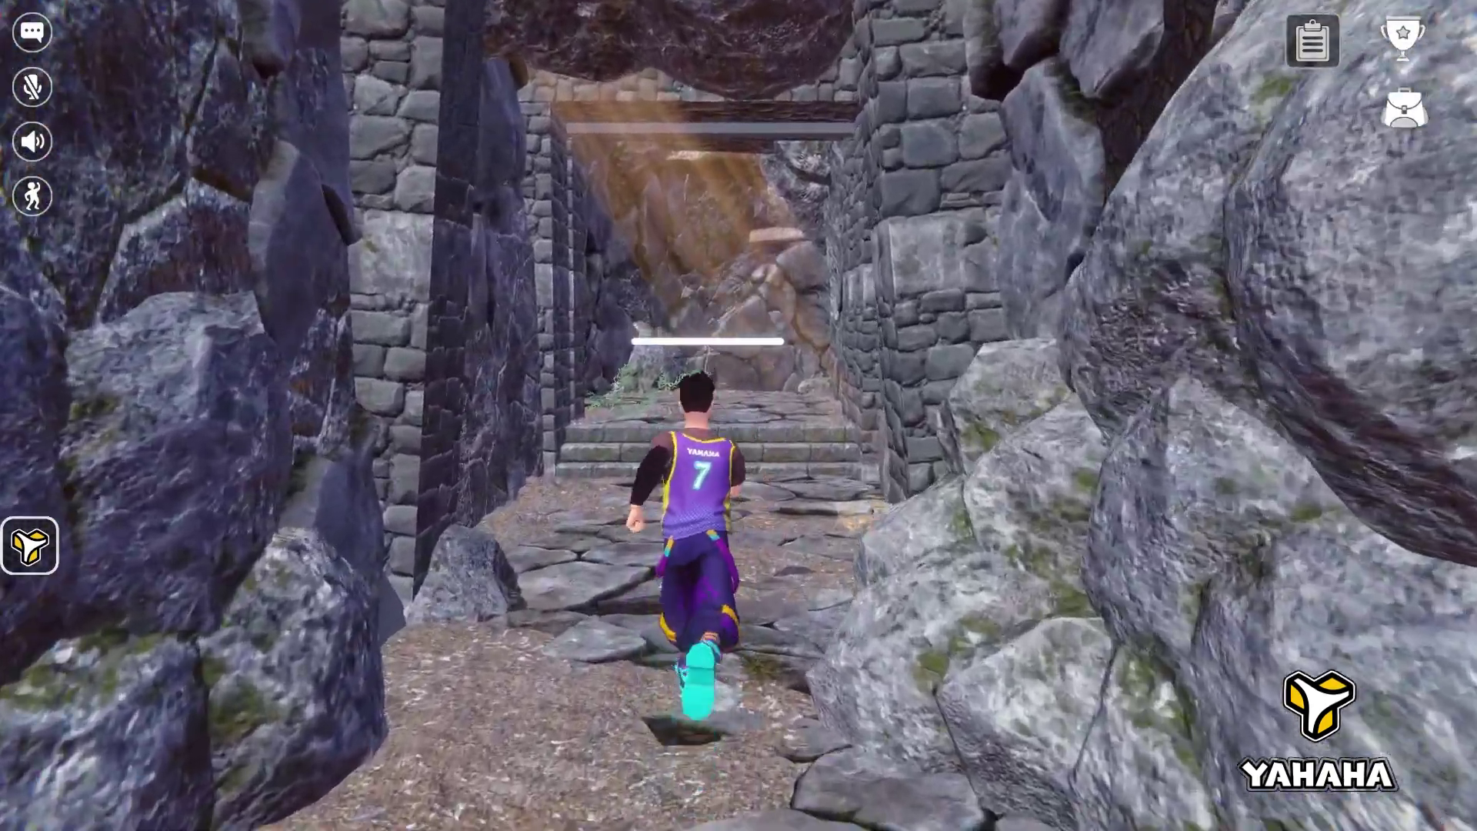
{"action": "key", "text": "w"}
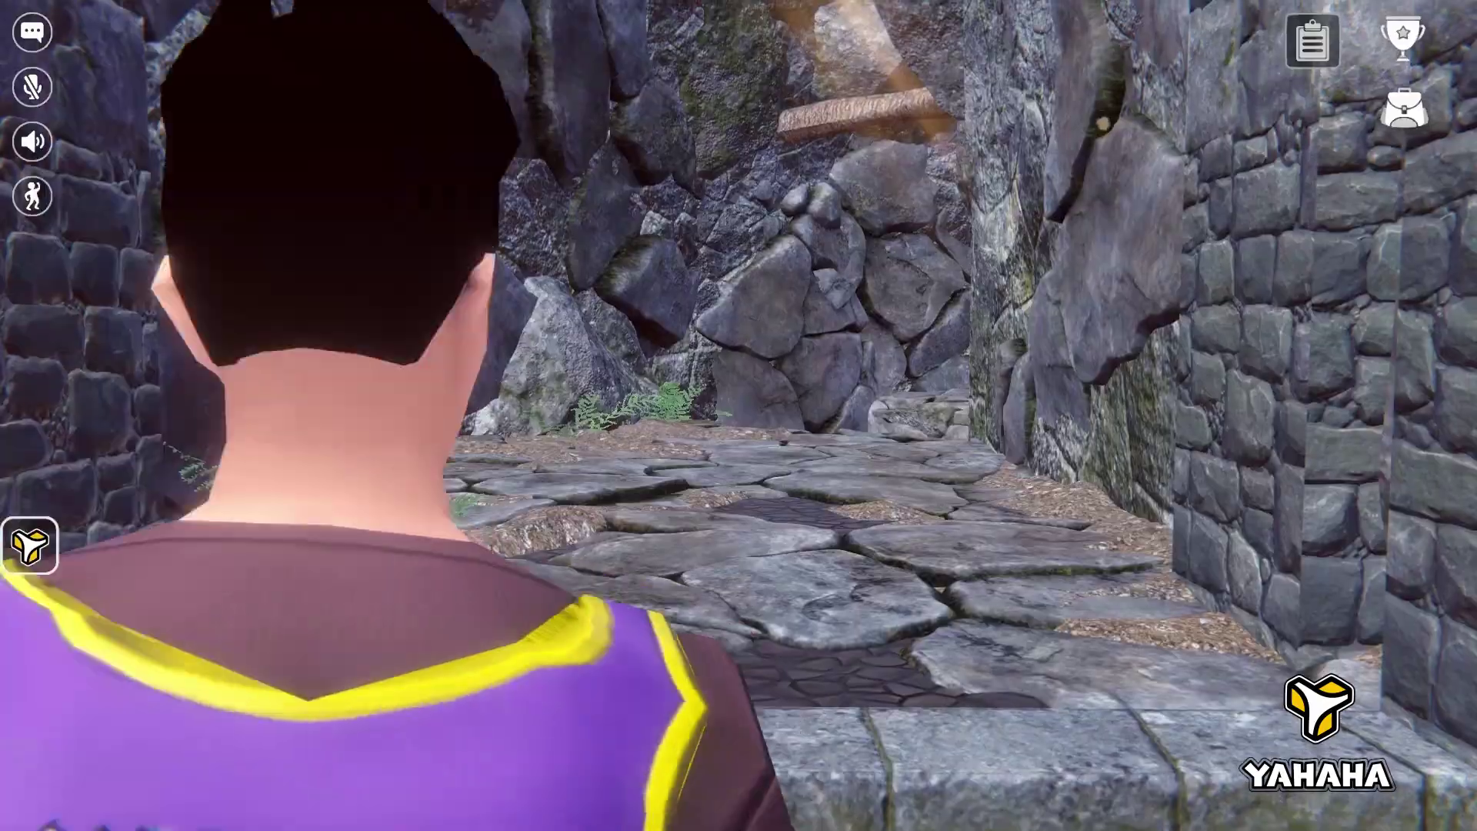
{"action": "key", "text": "w"}
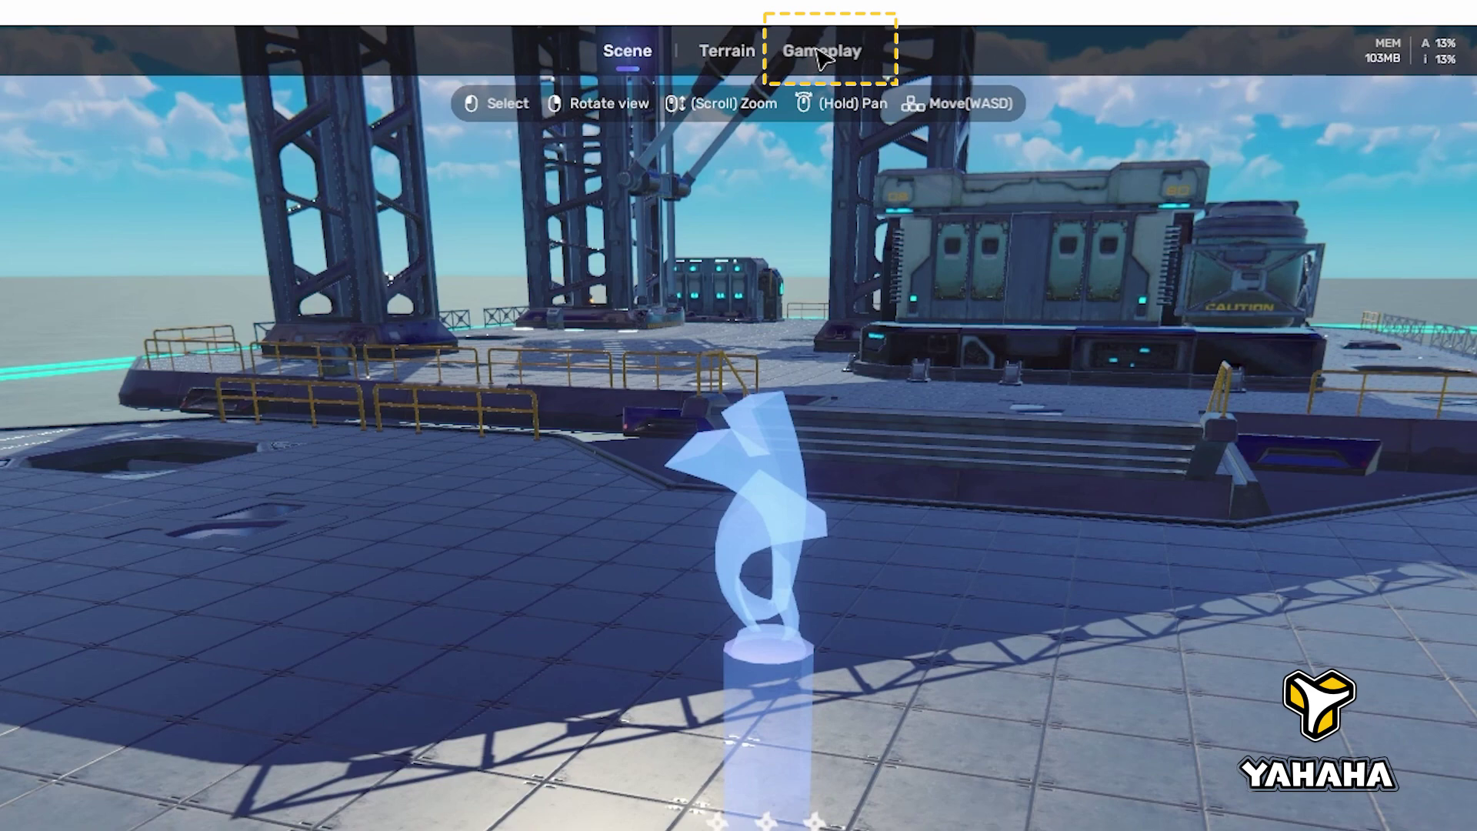
Step: Open the BGM file selection in the general gameplay settings and browse the built-in audio for the Casual Game Music tracks
{"action": "left_click", "coordinate": [821, 53]}
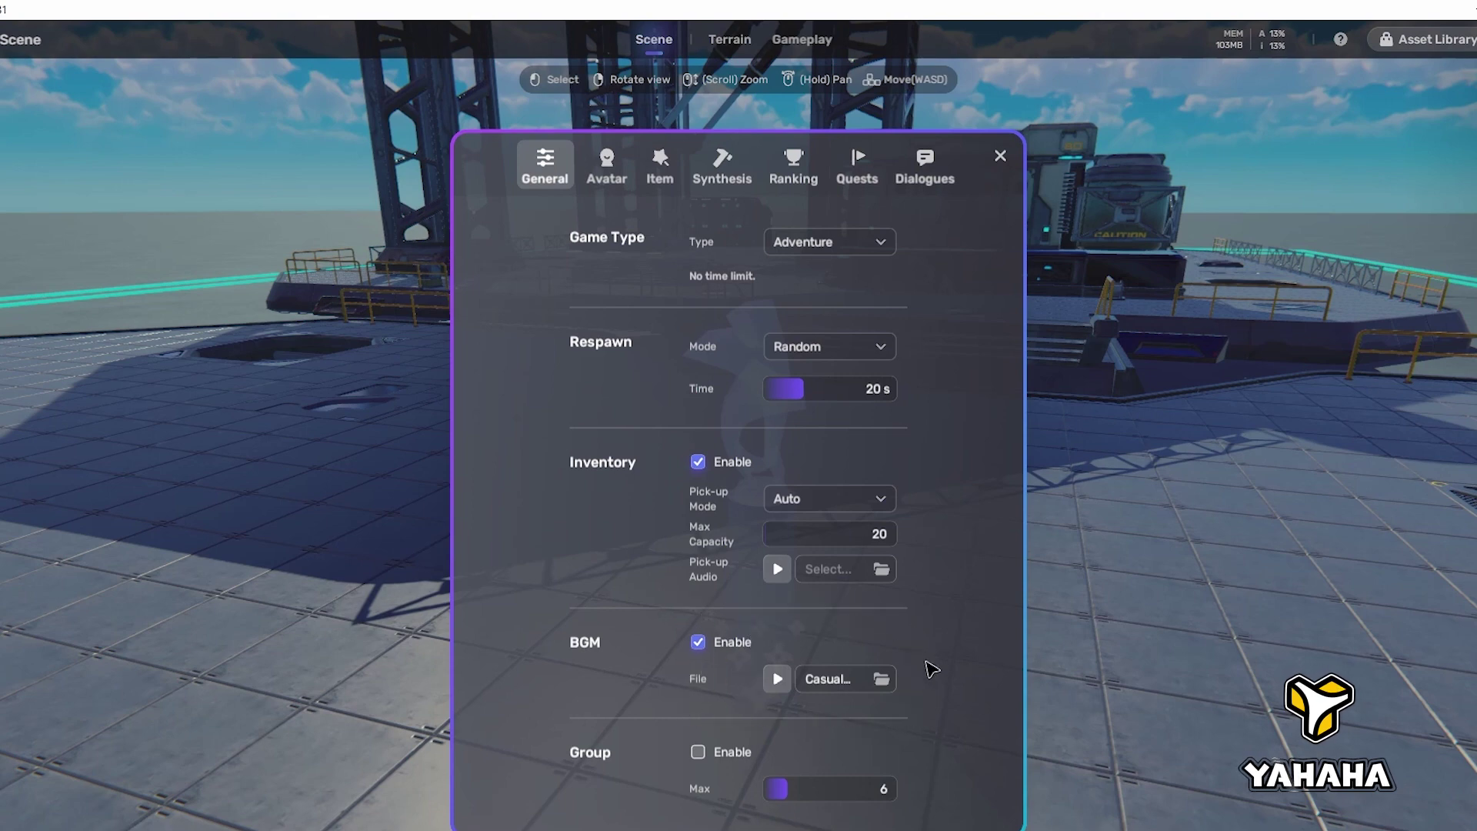
{"action": "left_click", "coordinate": [881, 678]}
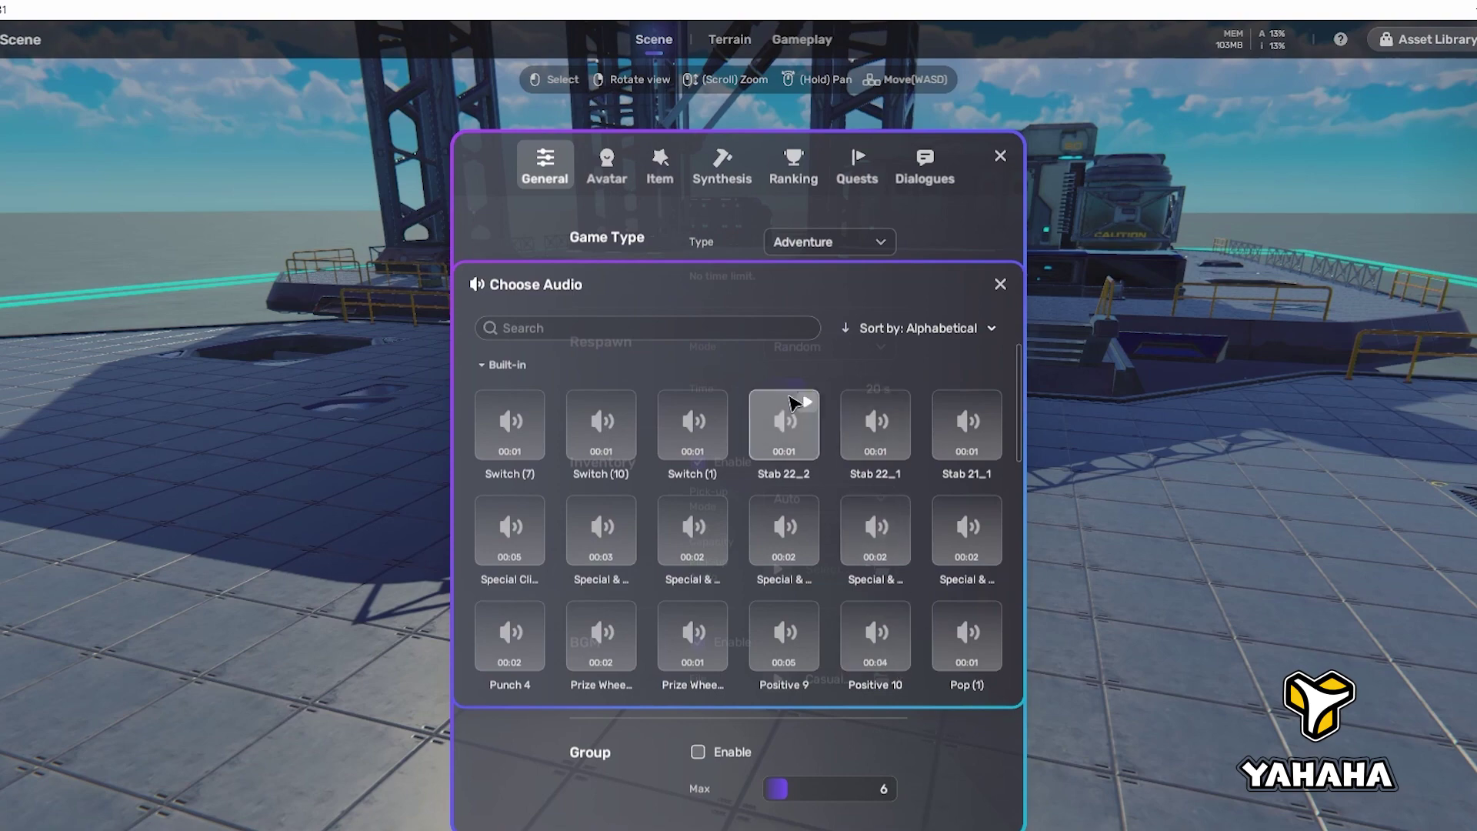
{"action": "scroll", "coordinate": [804, 431], "scroll_direction": "down", "scroll_amount": 5}
{"action": "scroll", "coordinate": [816, 492], "scroll_direction": "down", "scroll_amount": 3}
{"action": "scroll", "coordinate": [804, 431], "scroll_direction": "up", "scroll_amount": 10}
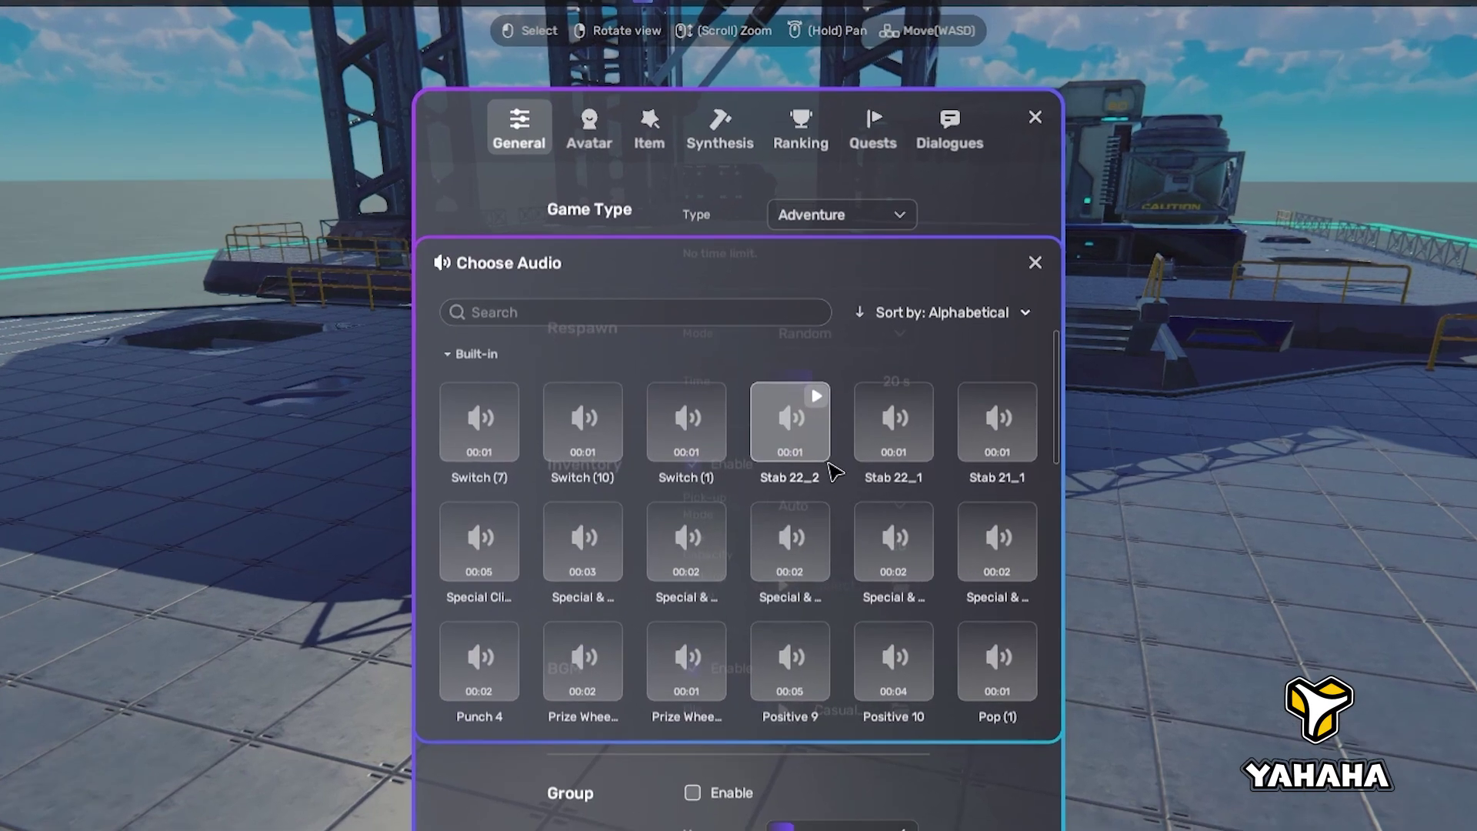
{"action": "scroll", "coordinate": [835, 471], "scroll_direction": "down", "scroll_amount": 10}
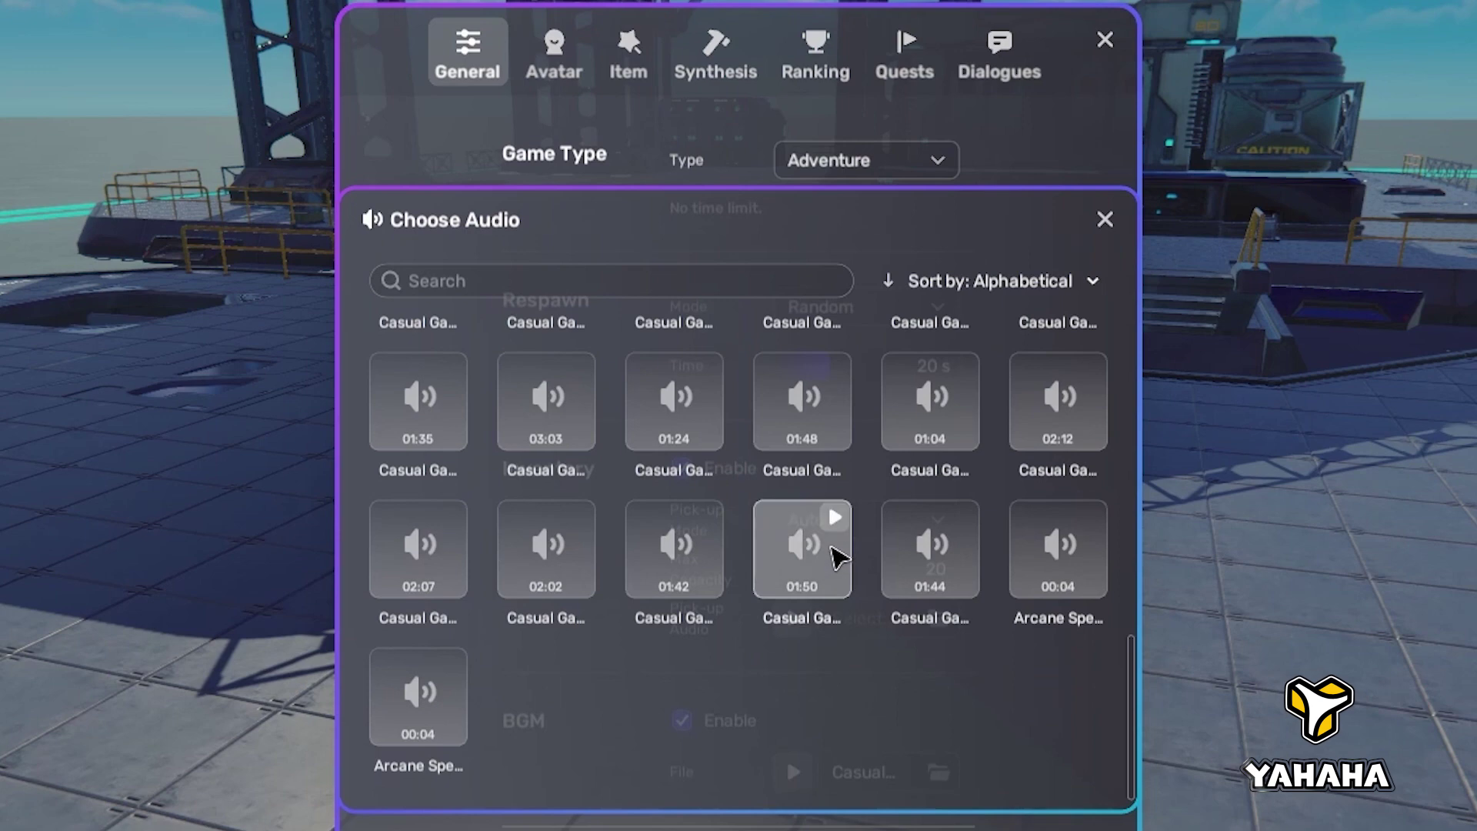
{"action": "scroll", "coordinate": [838, 555], "scroll_direction": "up", "scroll_amount": 1}
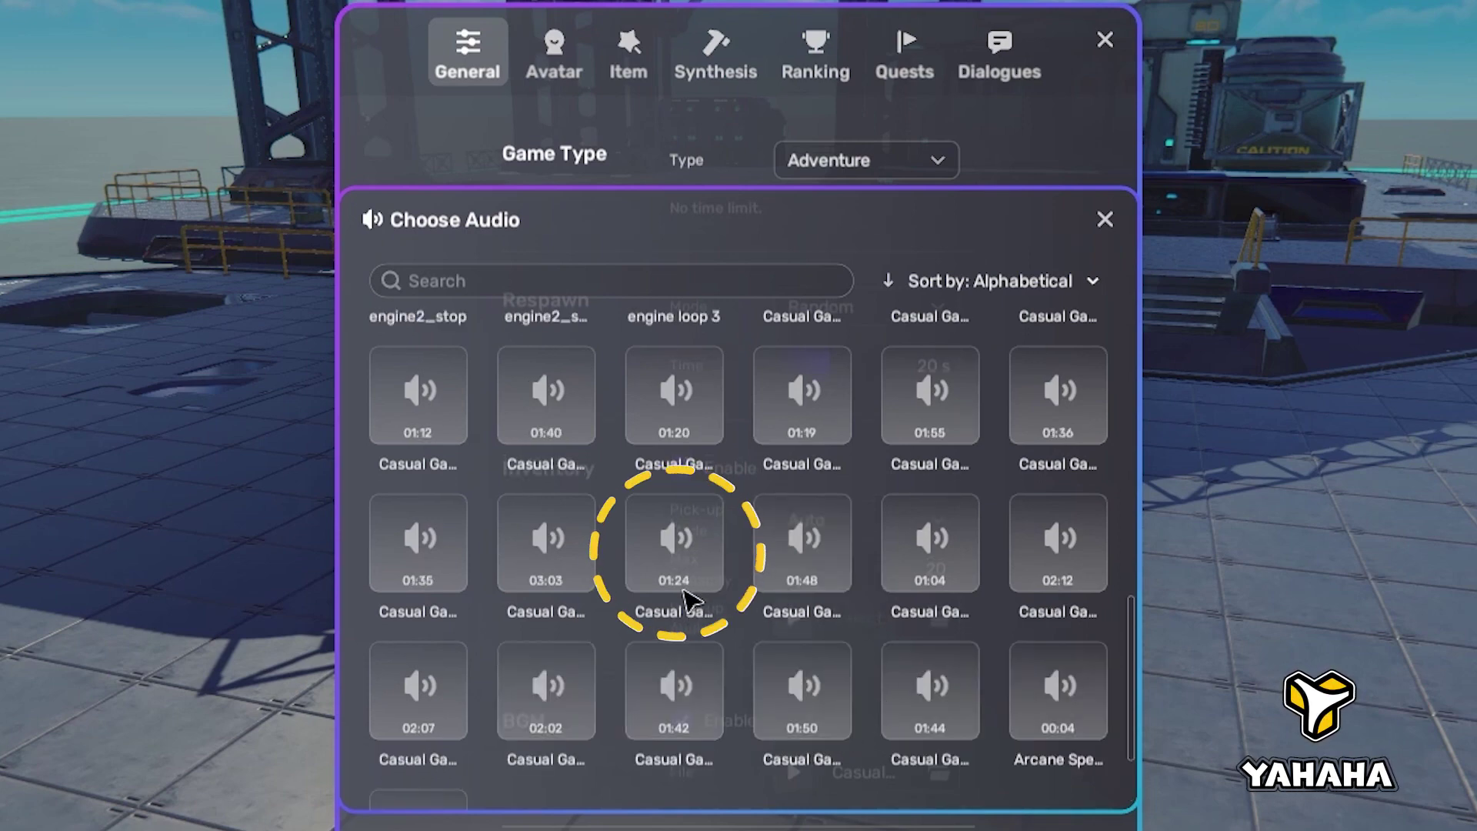
Step: Preview Casual Game Music 09 by skipping through several points of the track, and close the preview
{"action": "left_click", "coordinate": [702, 512]}
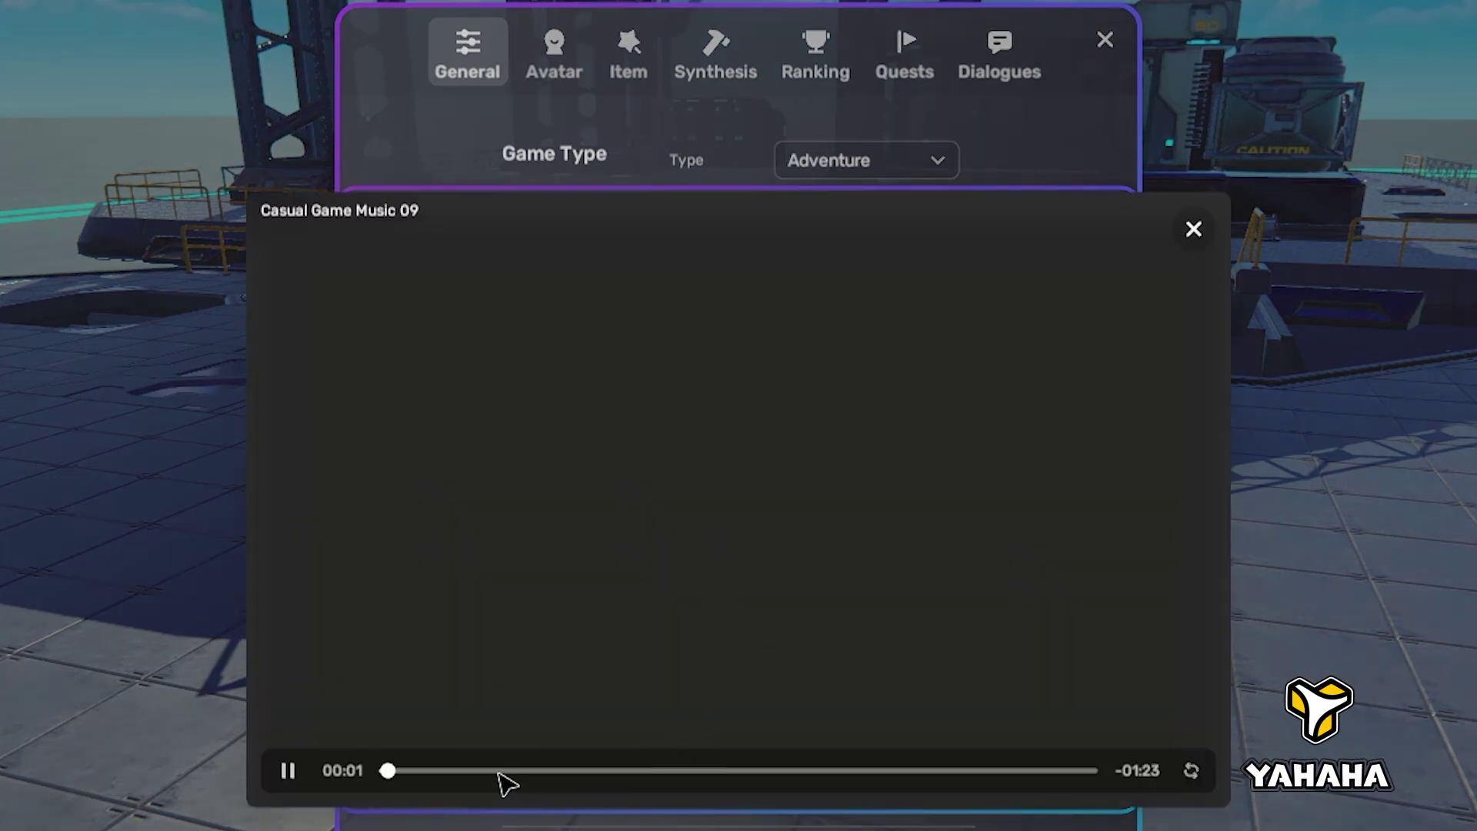
{"action": "left_click", "coordinate": [500, 770]}
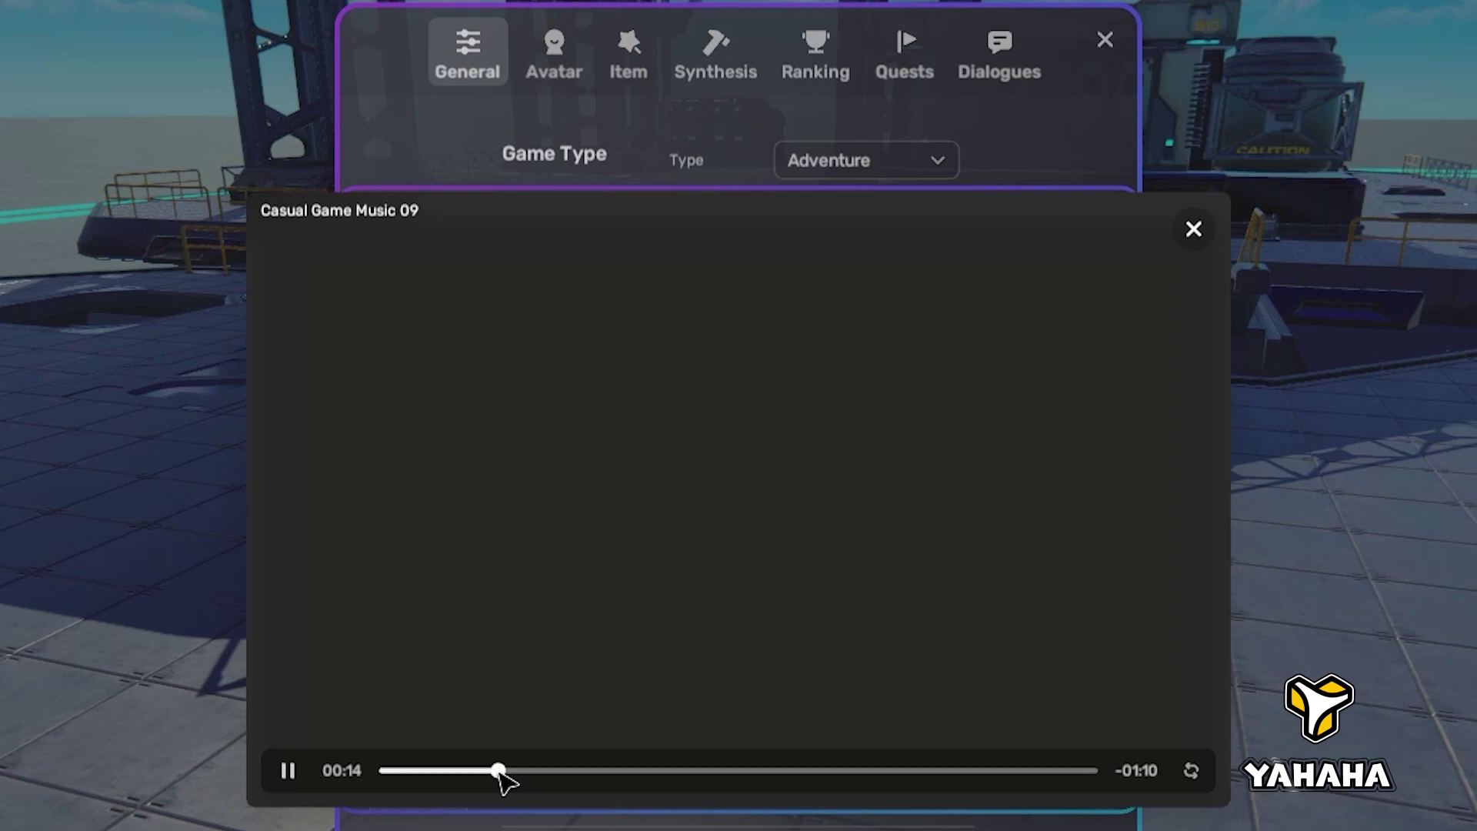
{"action": "left_click", "coordinate": [701, 770]}
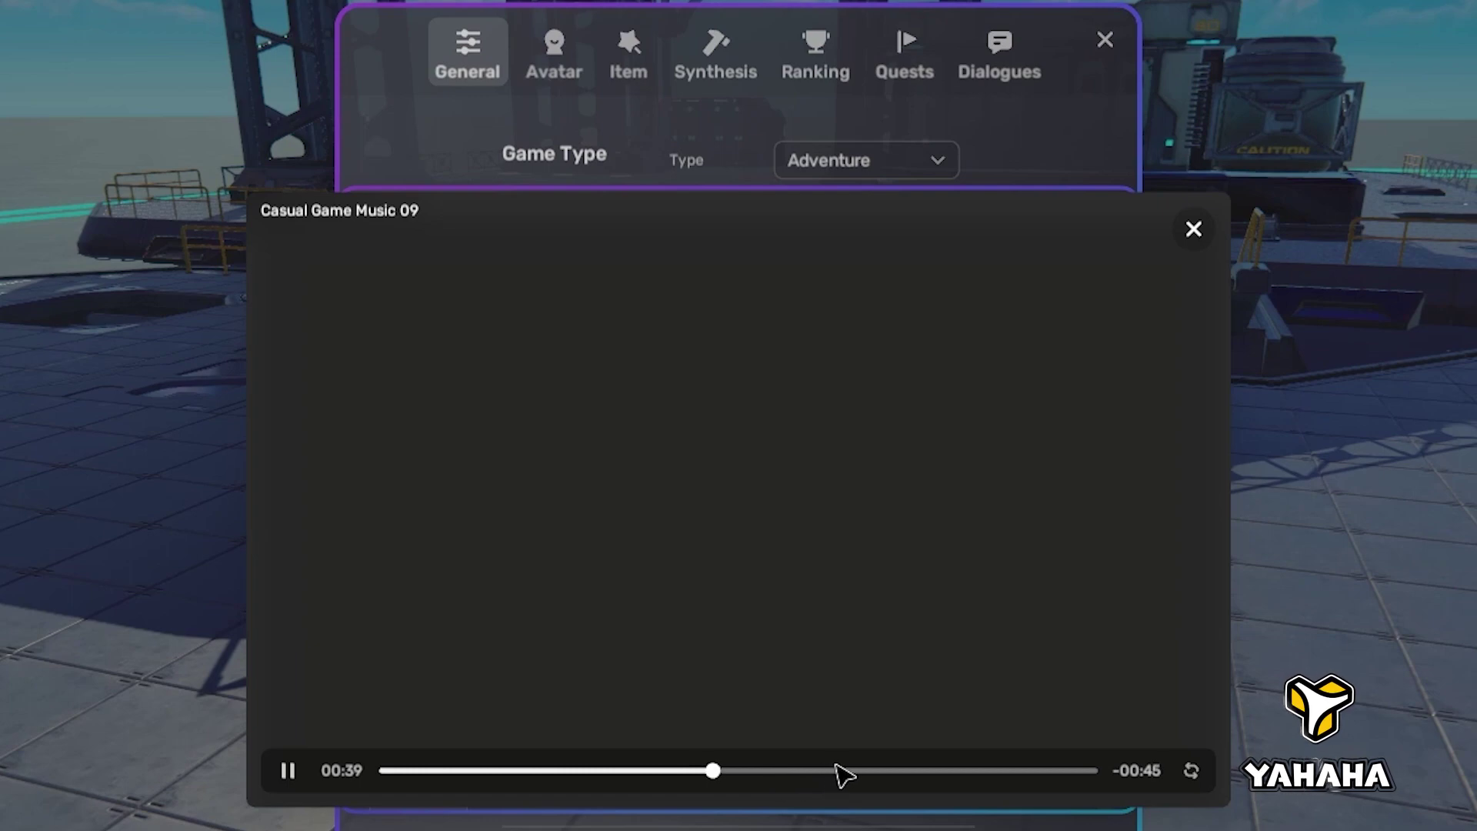
{"action": "left_click", "coordinate": [874, 778]}
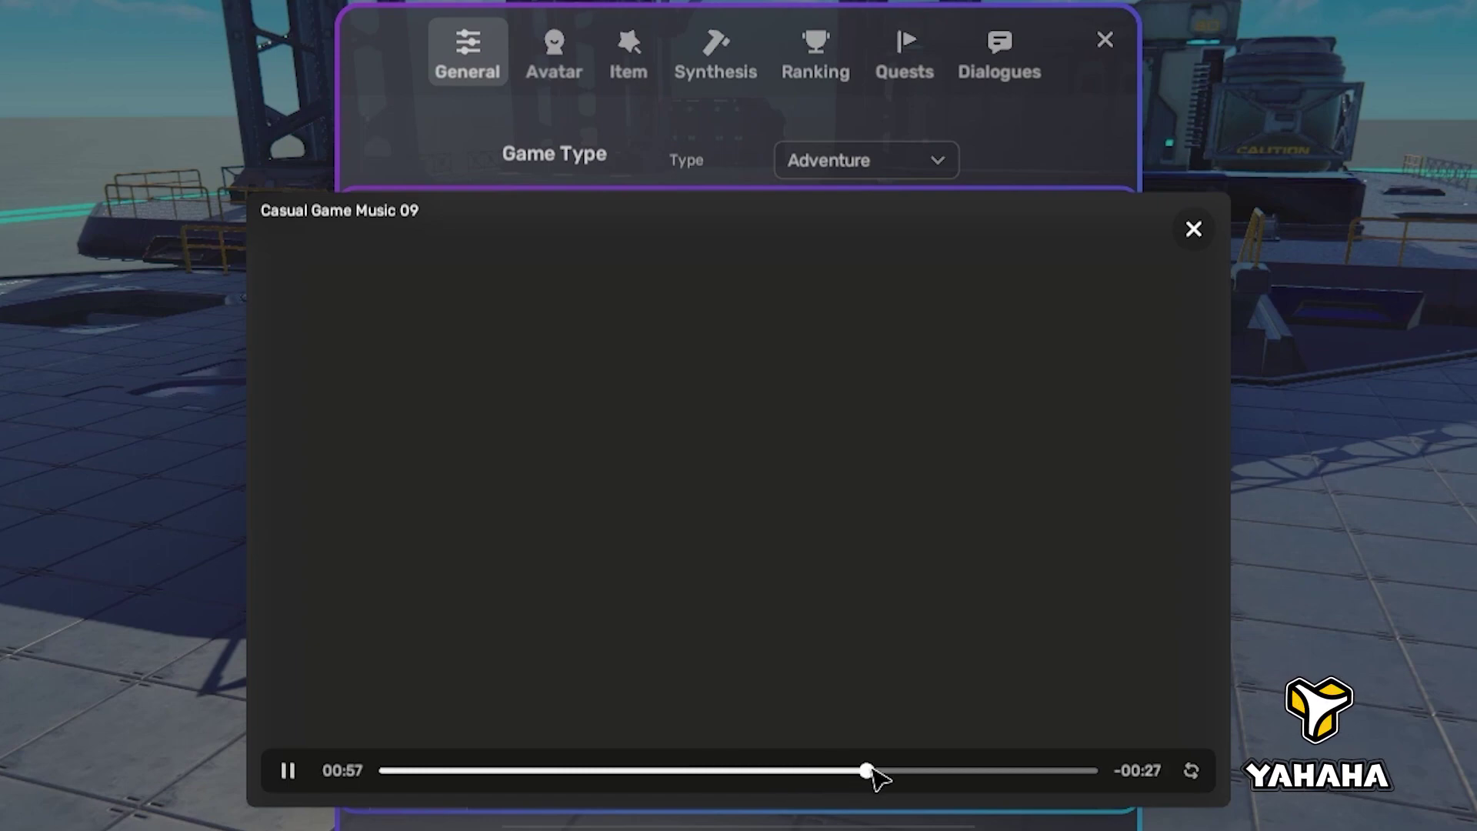
{"action": "left_click", "coordinate": [1027, 771]}
{"action": "left_click", "coordinate": [1193, 229]}
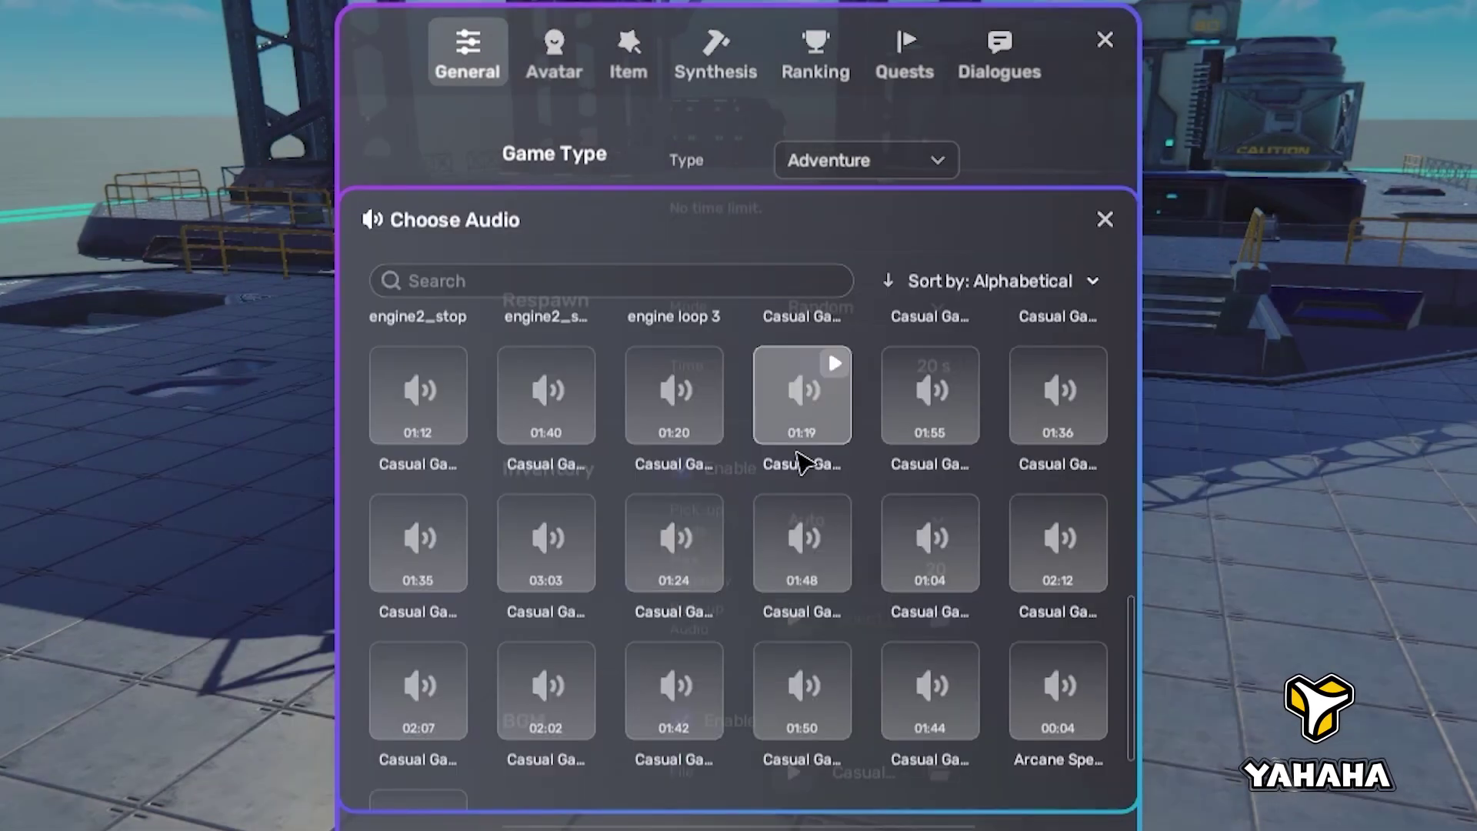
Step: Preview Casual Game Music 13 by skipping through several points of the track, and close the preview
{"action": "left_click", "coordinate": [971, 375]}
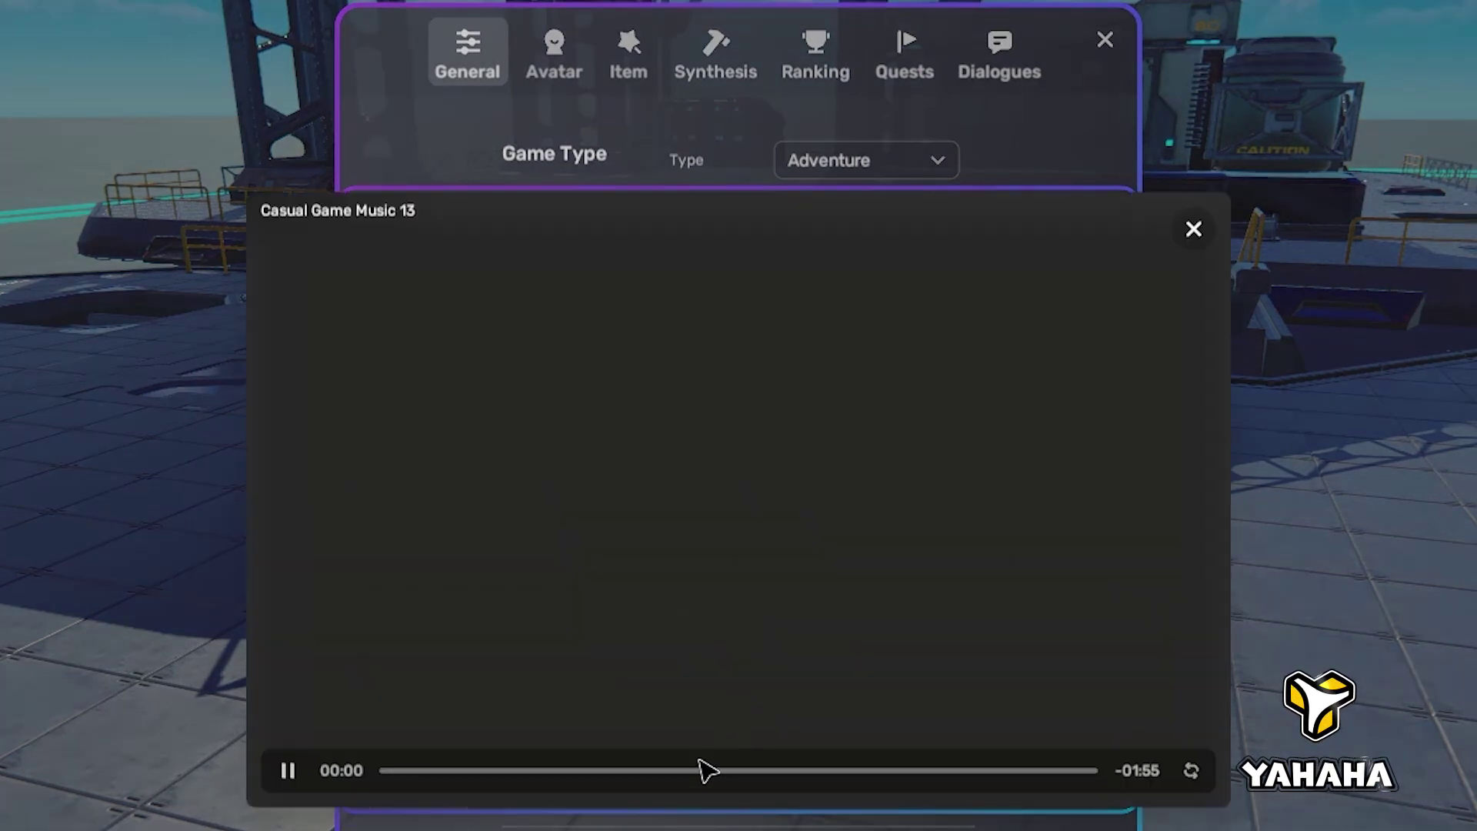
{"action": "left_click", "coordinate": [503, 771]}
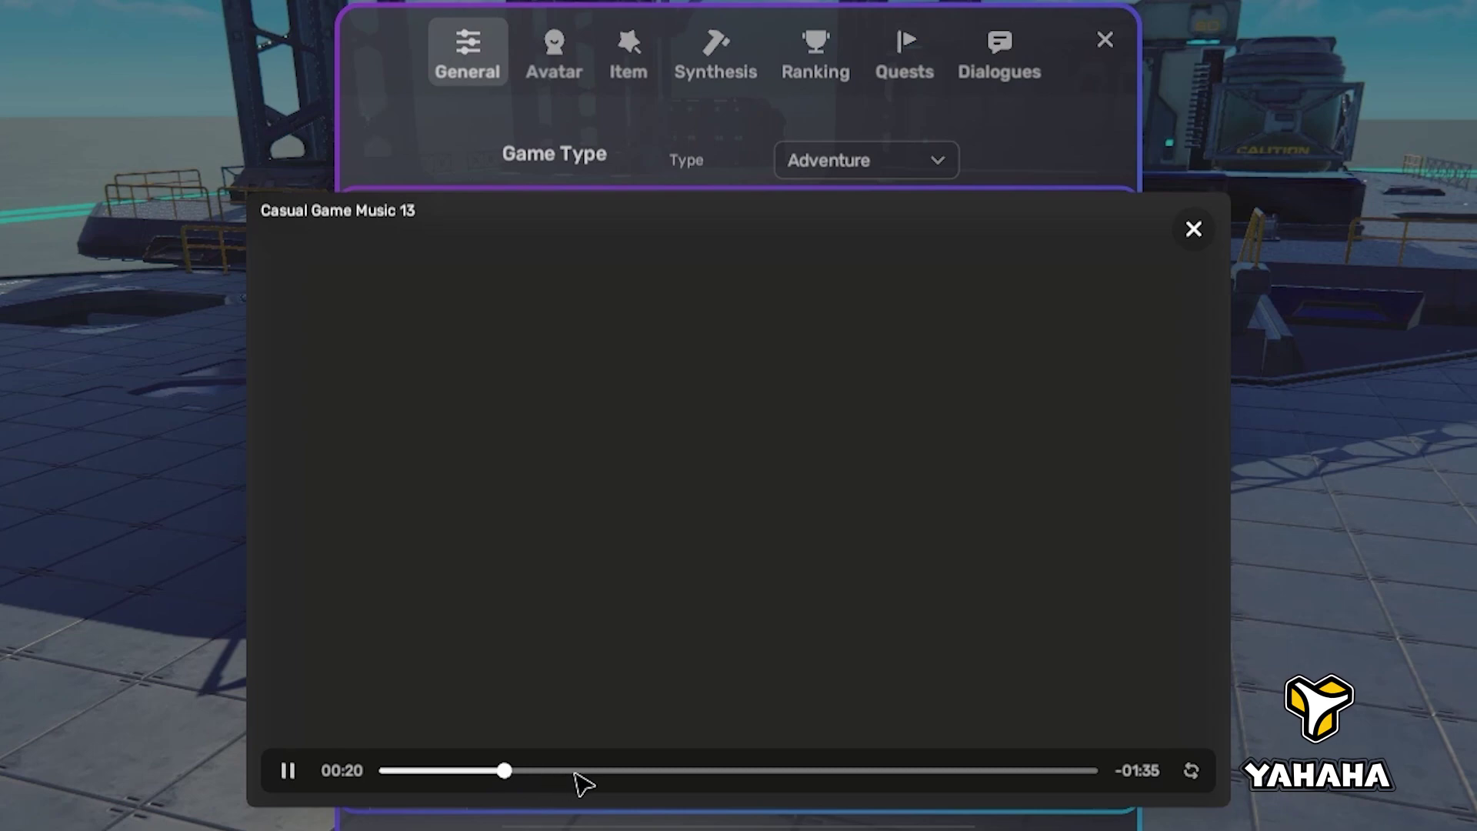
{"action": "left_click", "coordinate": [696, 770]}
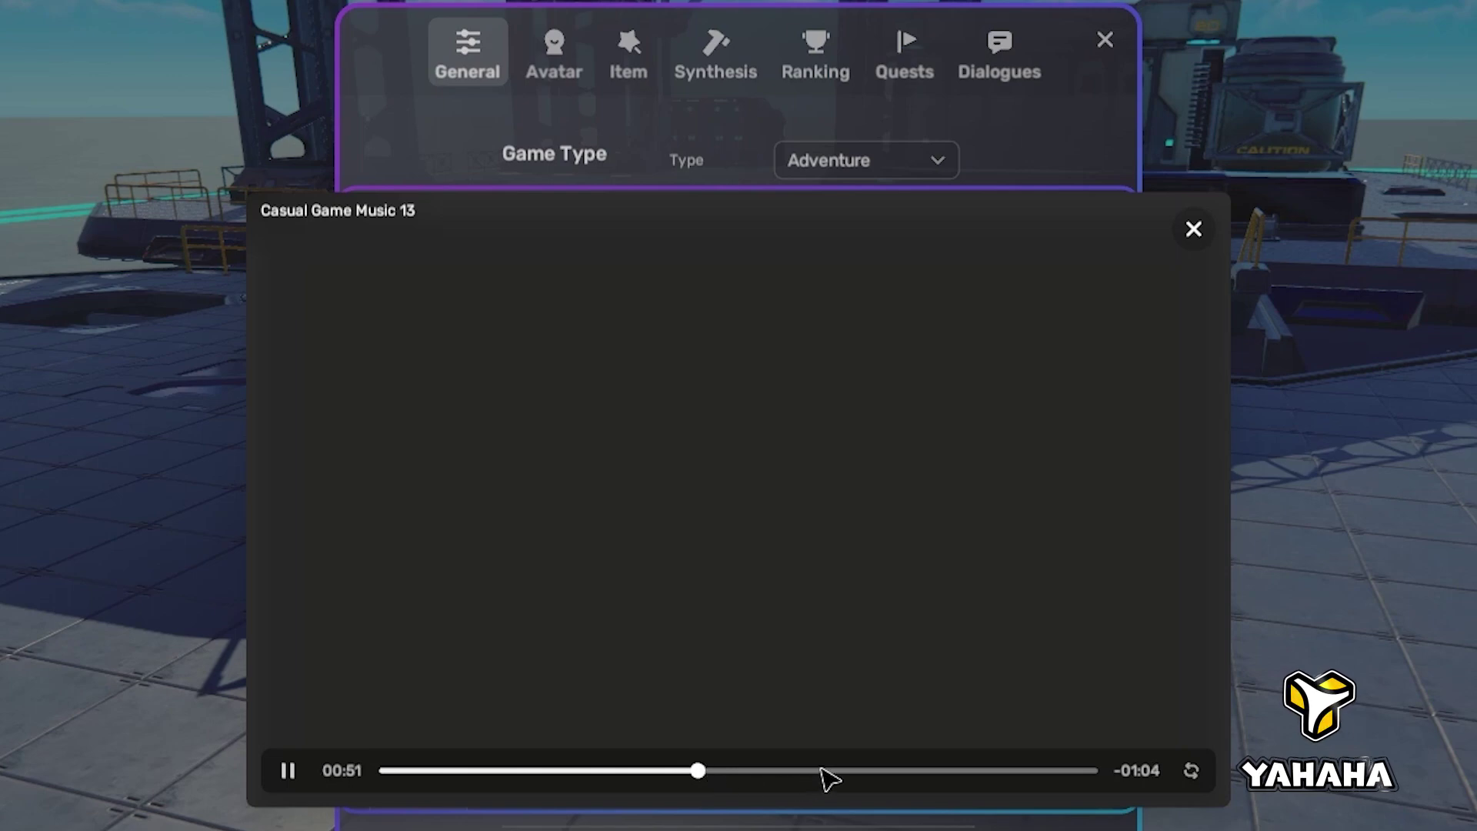
{"action": "left_click", "coordinate": [875, 770]}
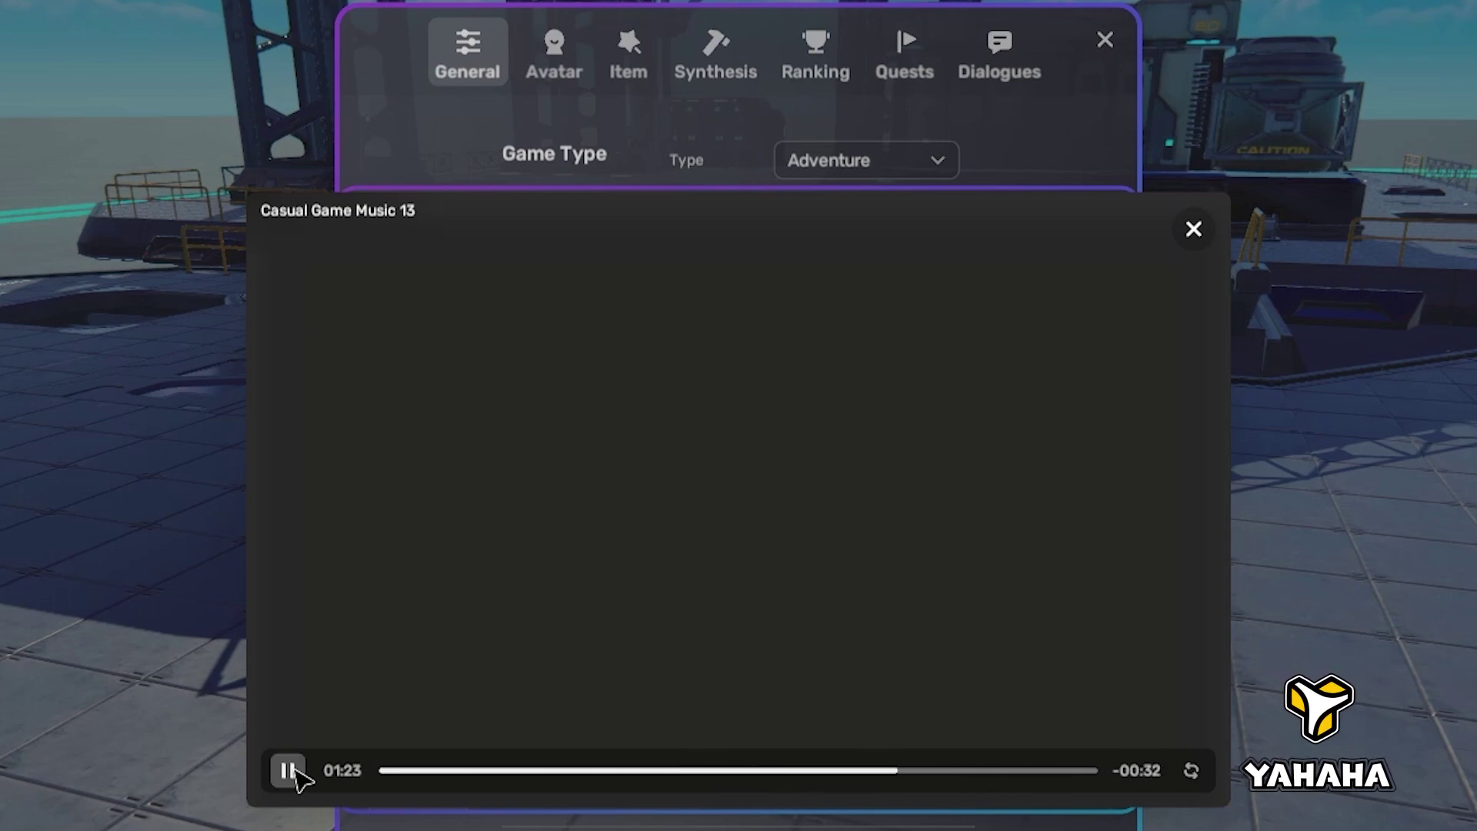
{"action": "left_click", "coordinate": [1192, 229]}
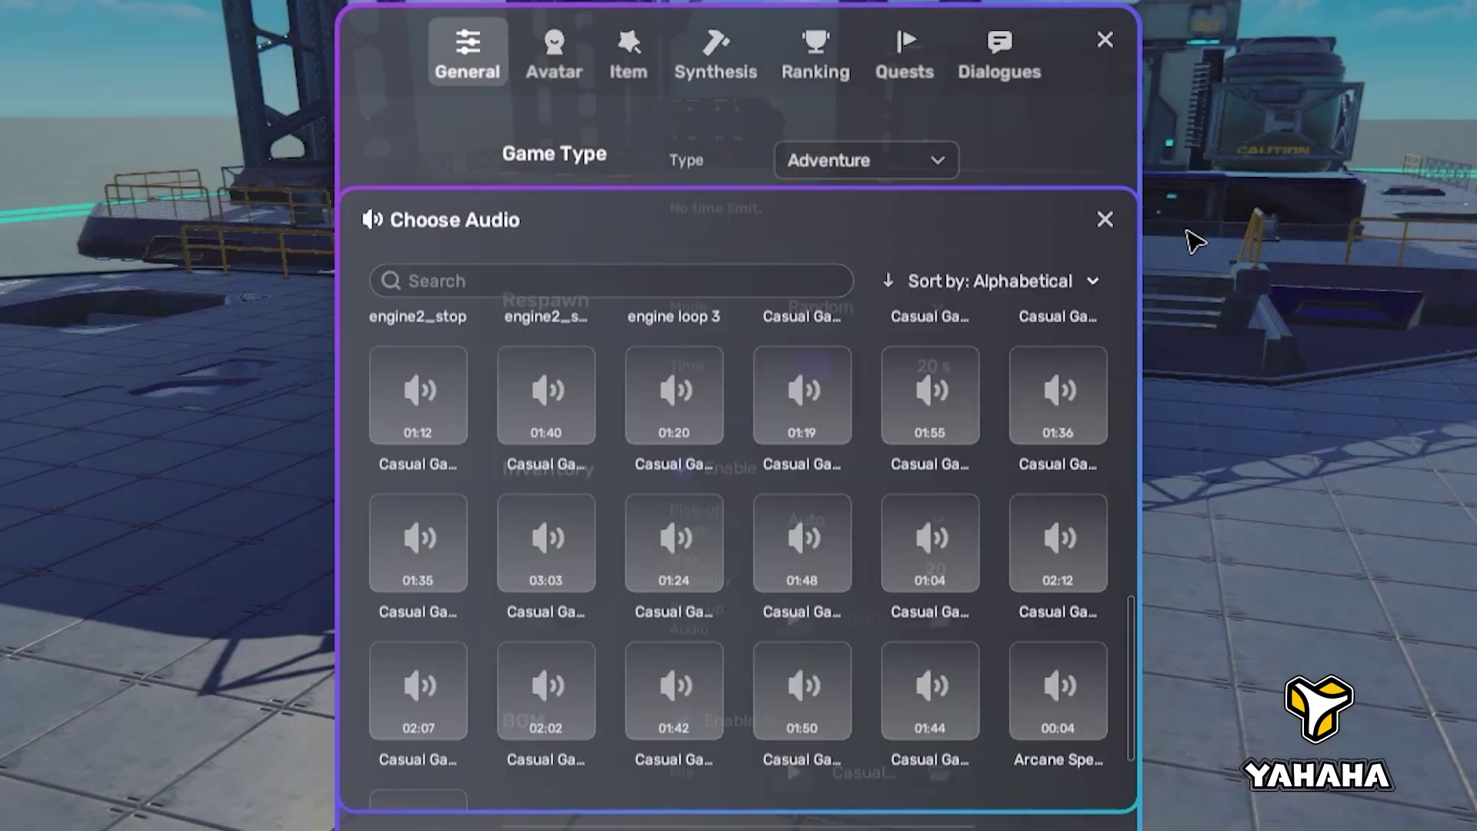
Step: Preview Casual Game Music 04 at a few points of the track, pause it, and close the preview
{"action": "left_click", "coordinate": [581, 666]}
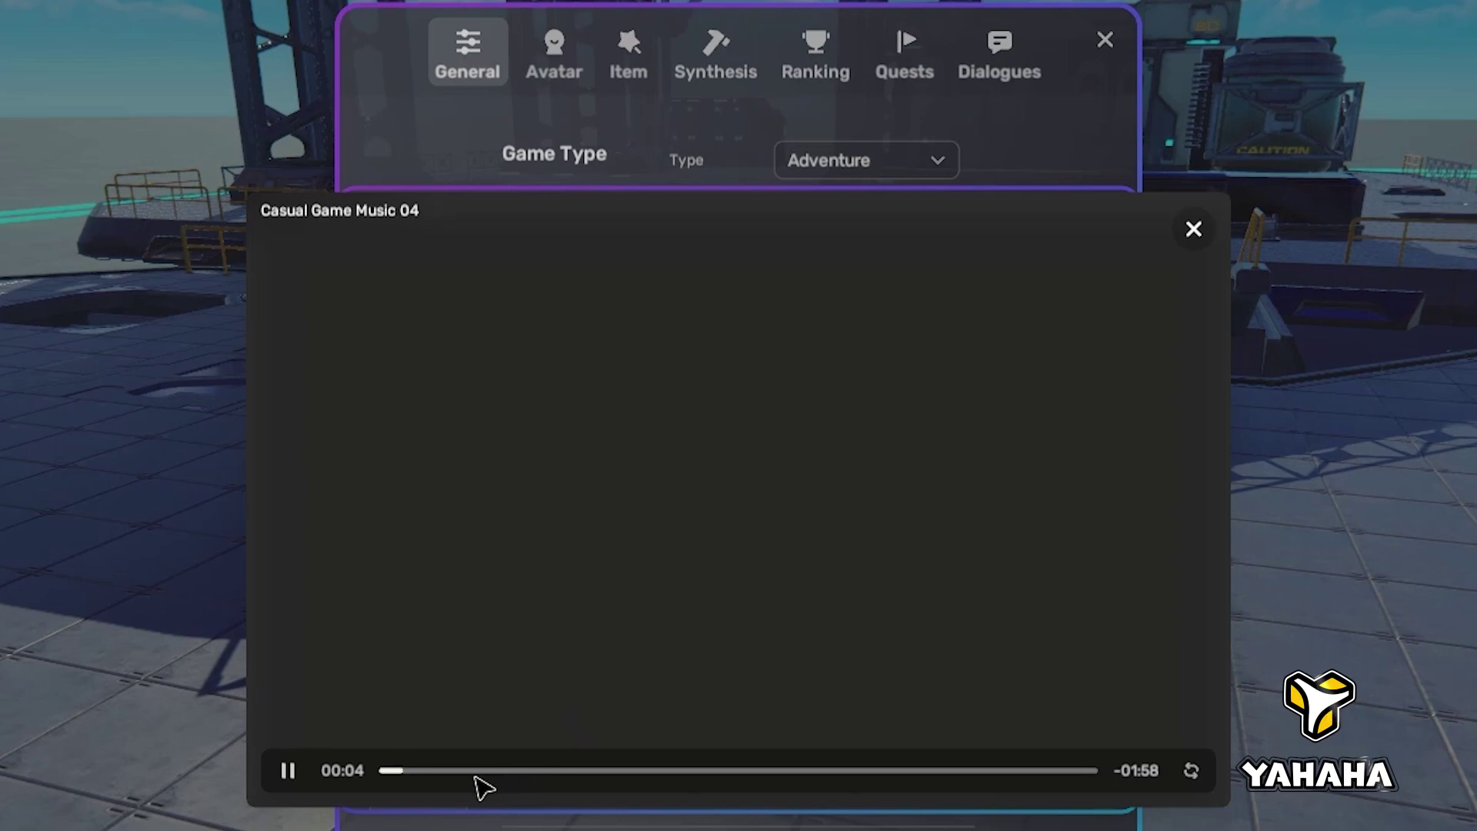
{"action": "left_click", "coordinate": [496, 770]}
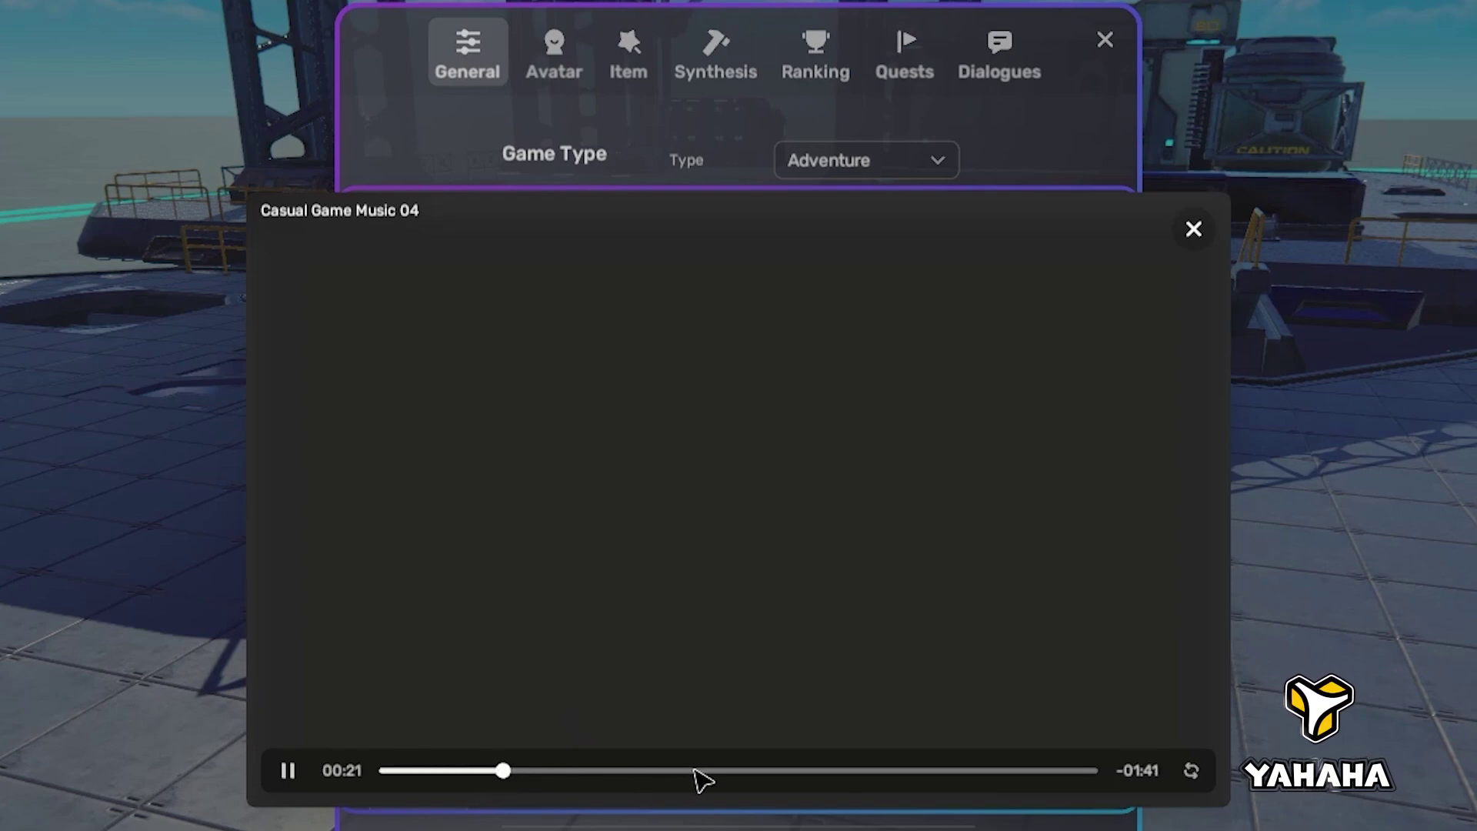
{"action": "left_click", "coordinate": [702, 770]}
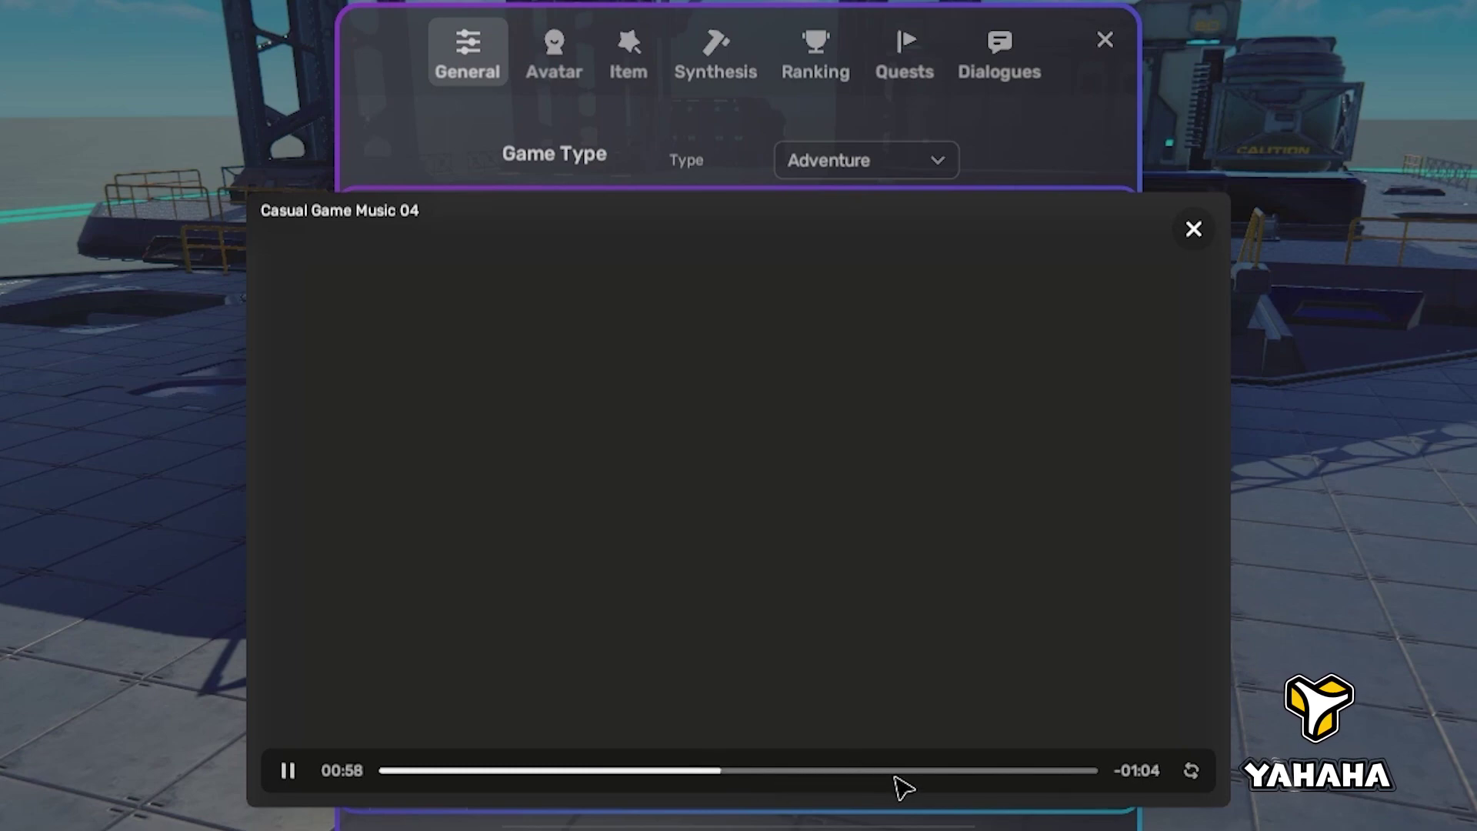
{"action": "left_click", "coordinate": [289, 769]}
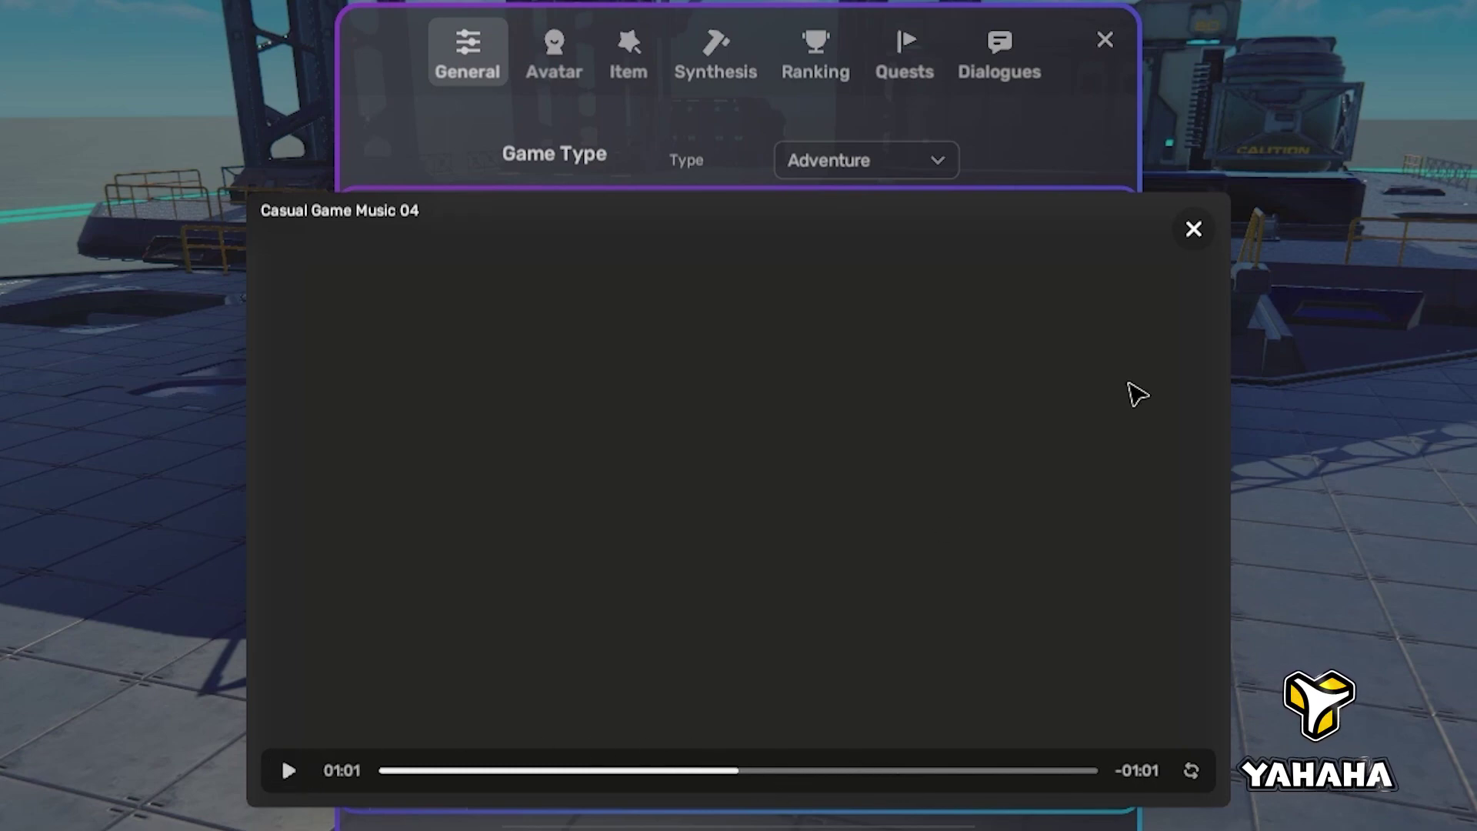
{"action": "left_click", "coordinate": [1193, 228]}
Step: Choose Casual Game Music 04 as the BGM file, and switch the BGM off and on again
{"action": "left_click", "coordinate": [547, 731]}
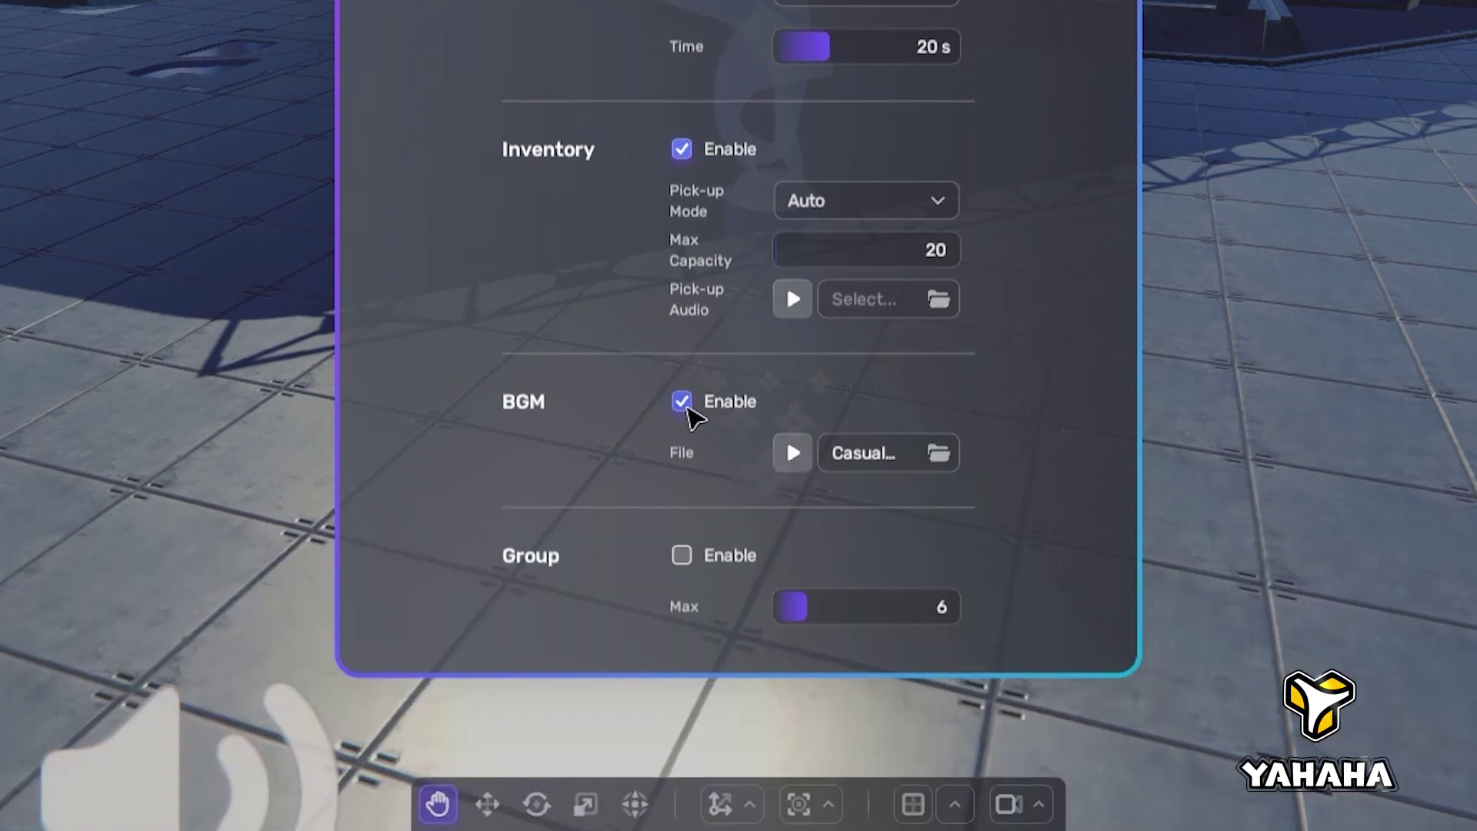
{"action": "left_click", "coordinate": [684, 406]}
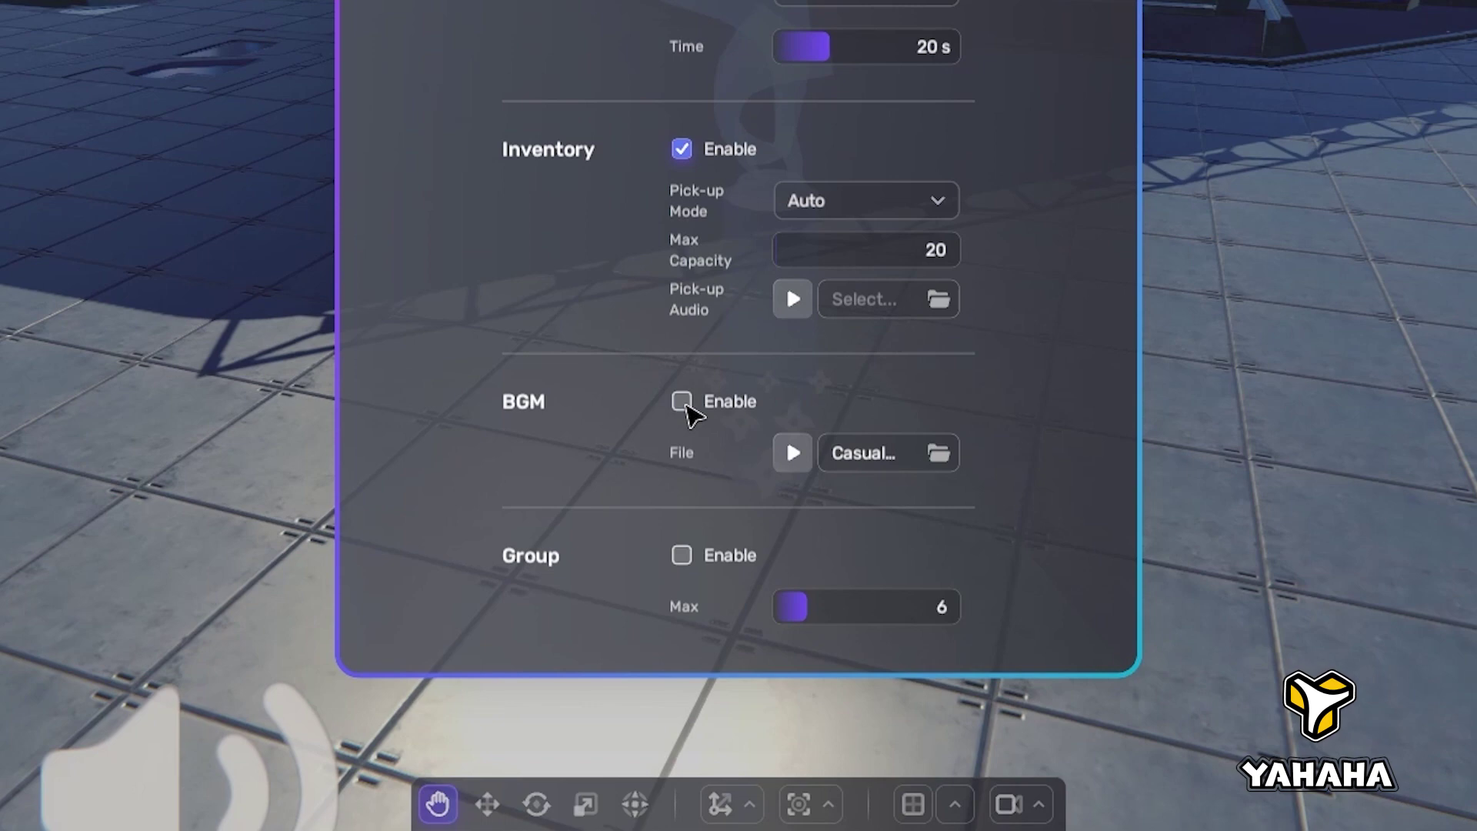
{"action": "left_click", "coordinate": [684, 406]}
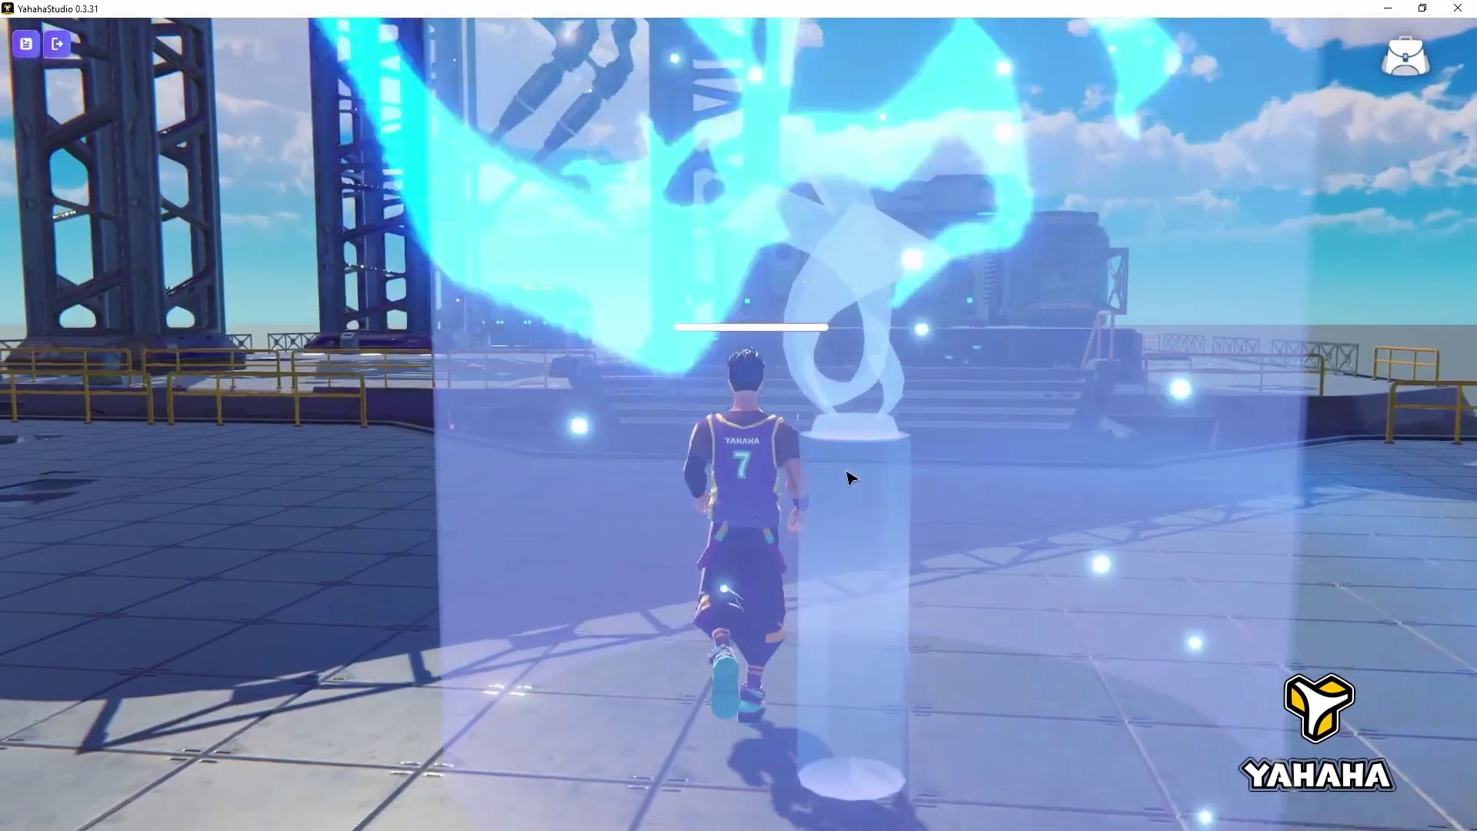
Step: Playtest the scene by running the character through the cyan effect and around the platform to check the game's audio
{"action": "key", "text": "w"}
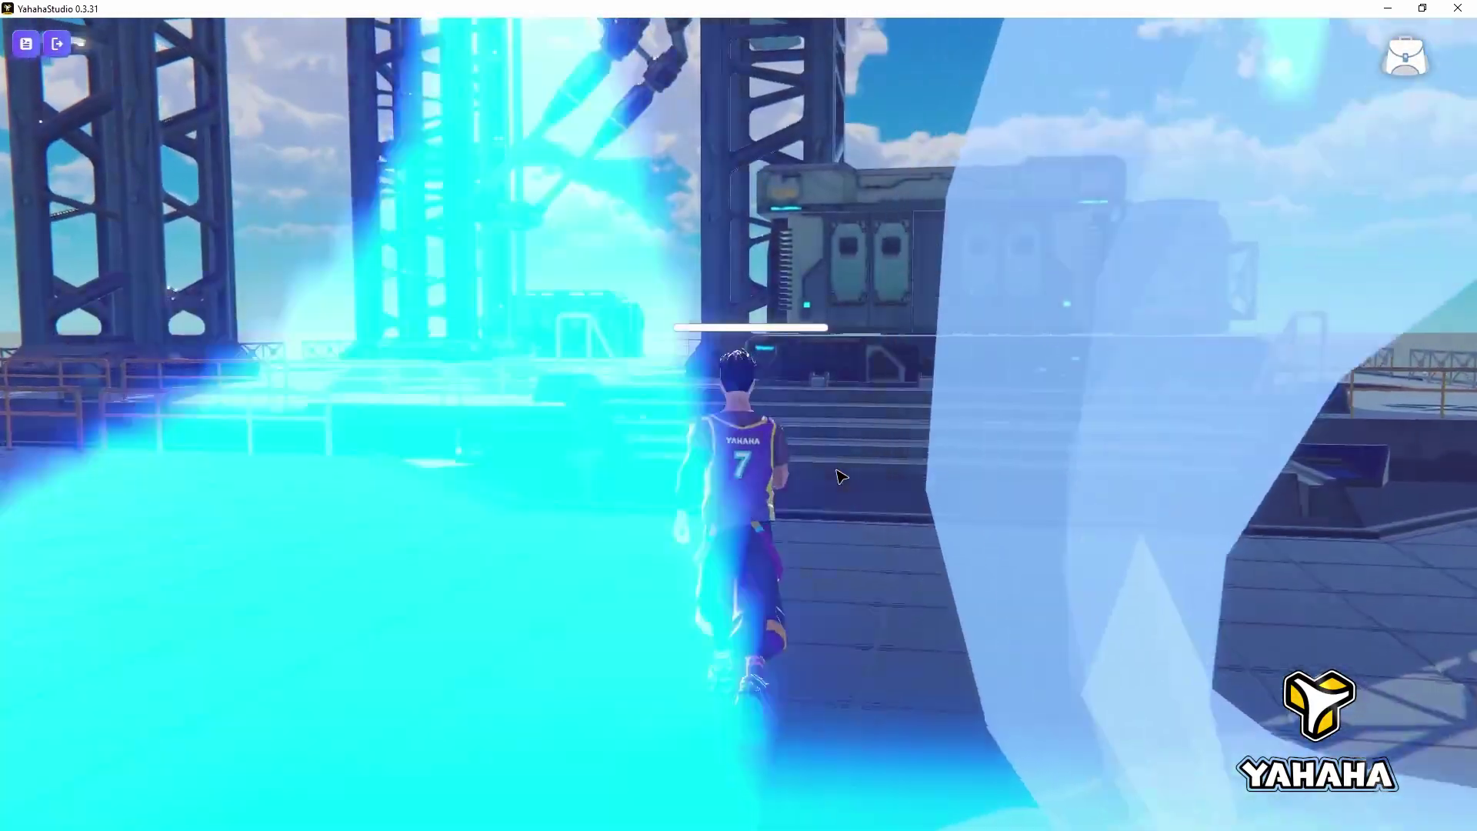
{"action": "key", "text": "w"}
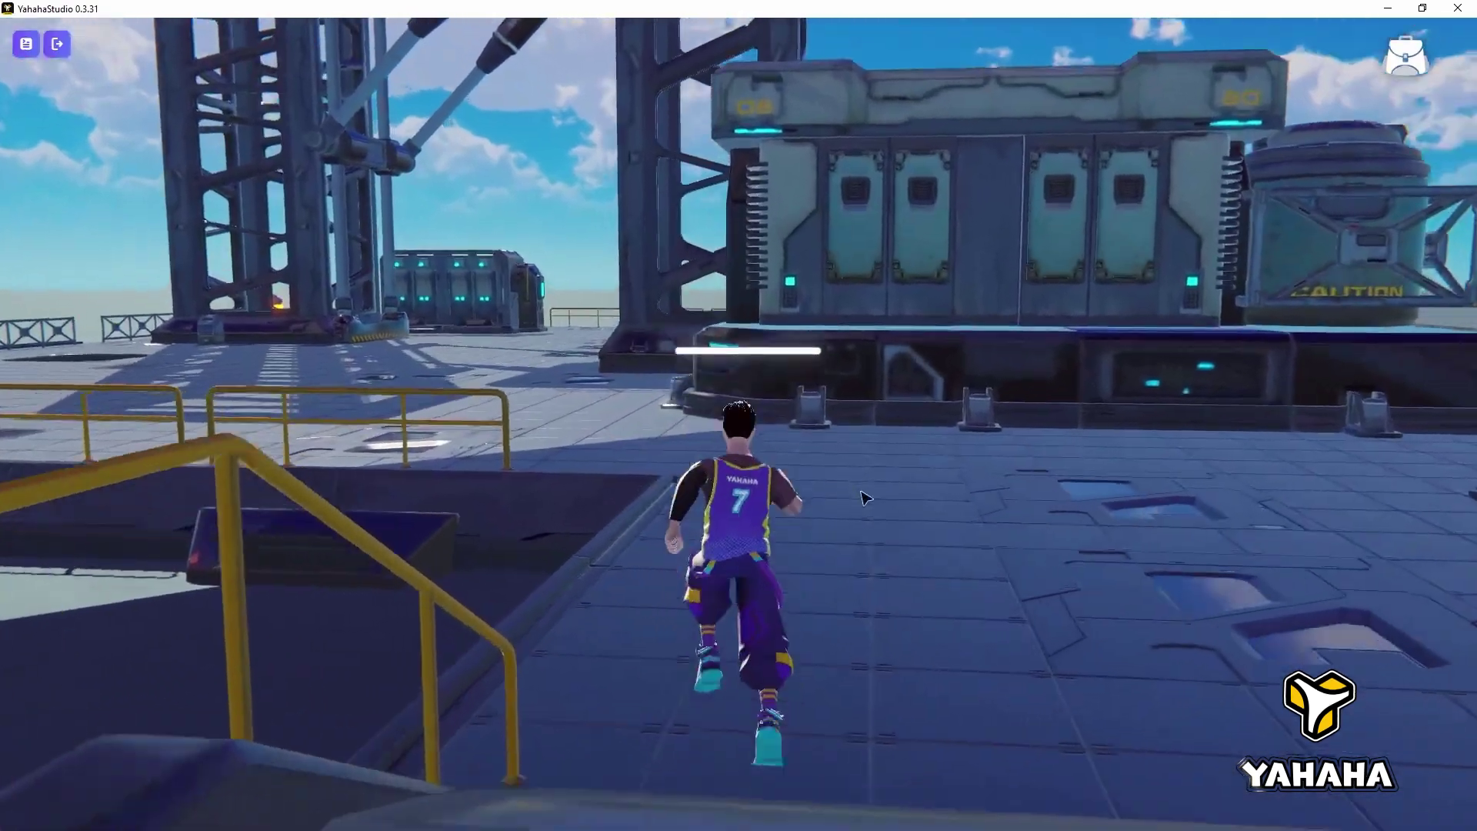
{"action": "key", "text": "w"}
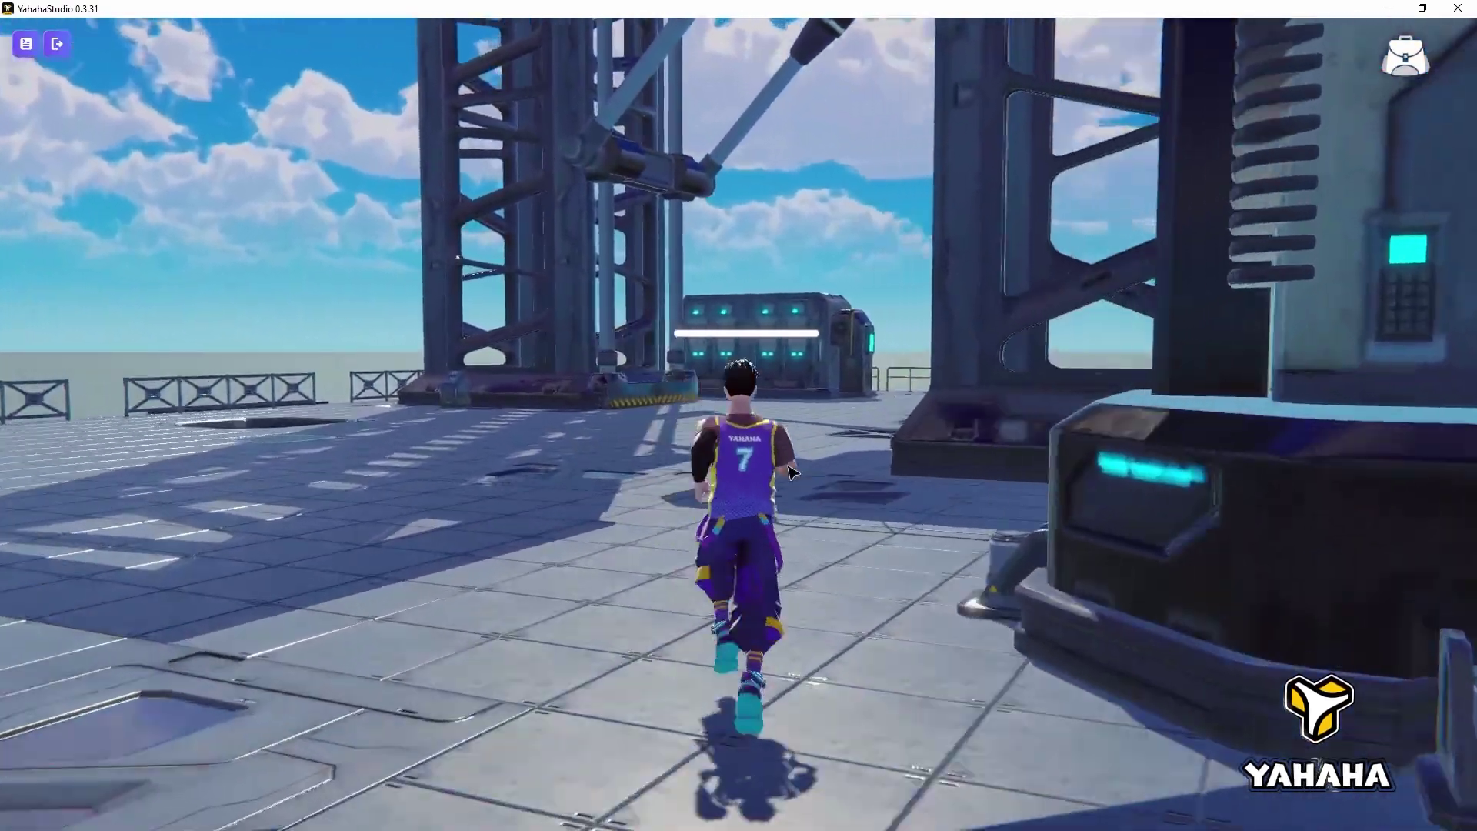
{"action": "key", "text": "w"}
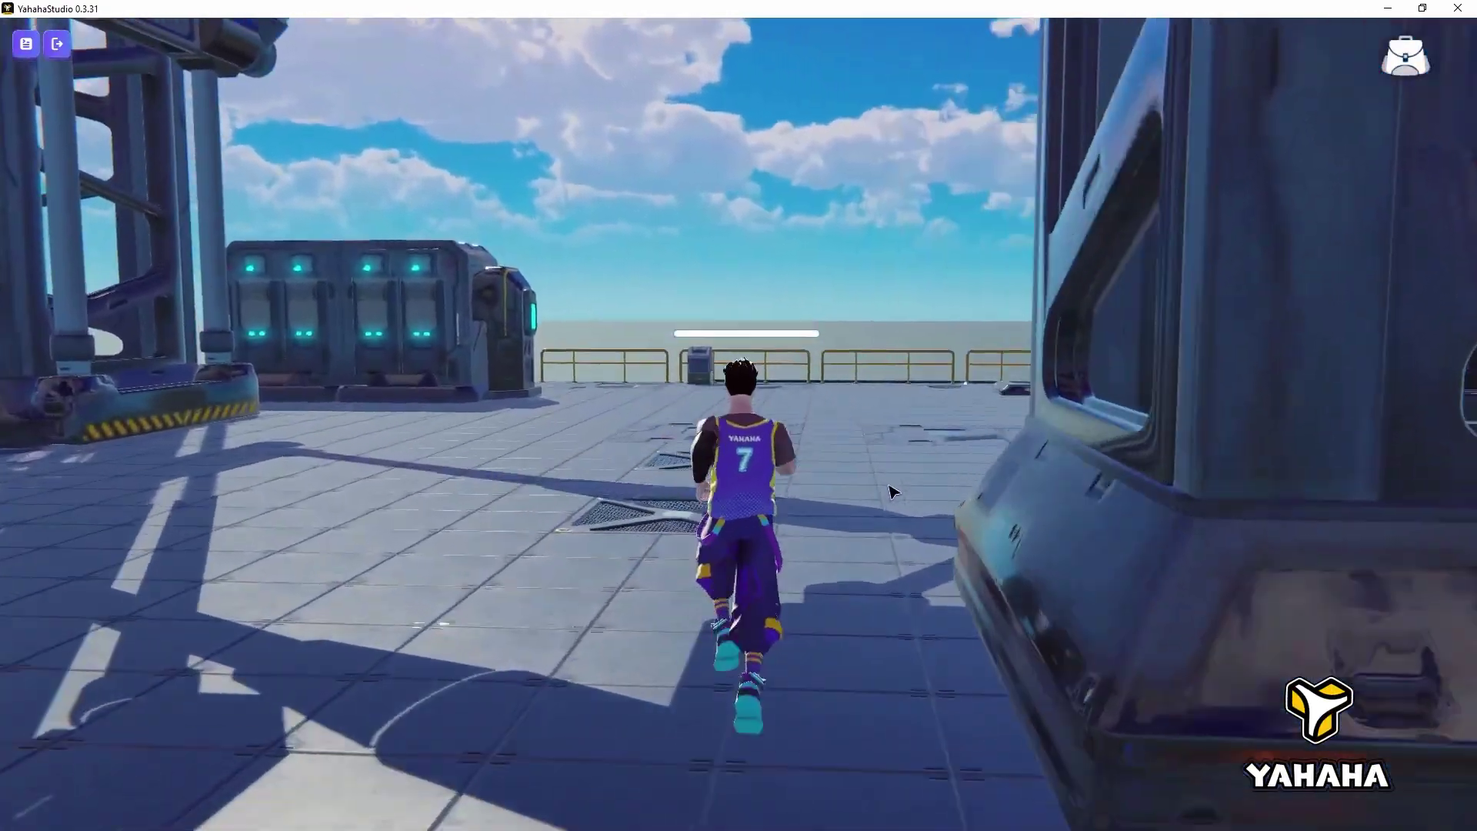
{"action": "key", "text": "w"}
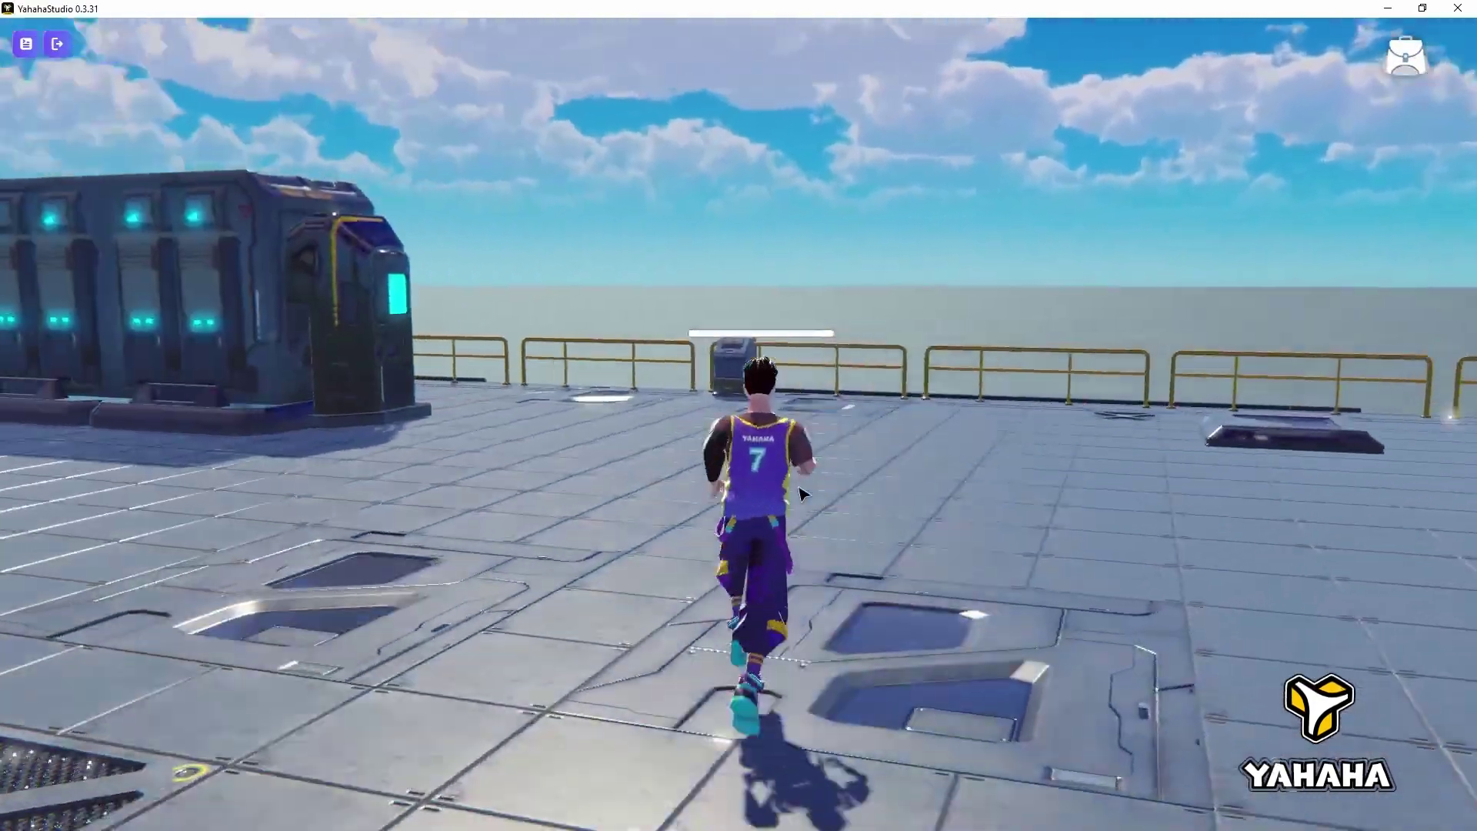
{"action": "key", "text": "w"}
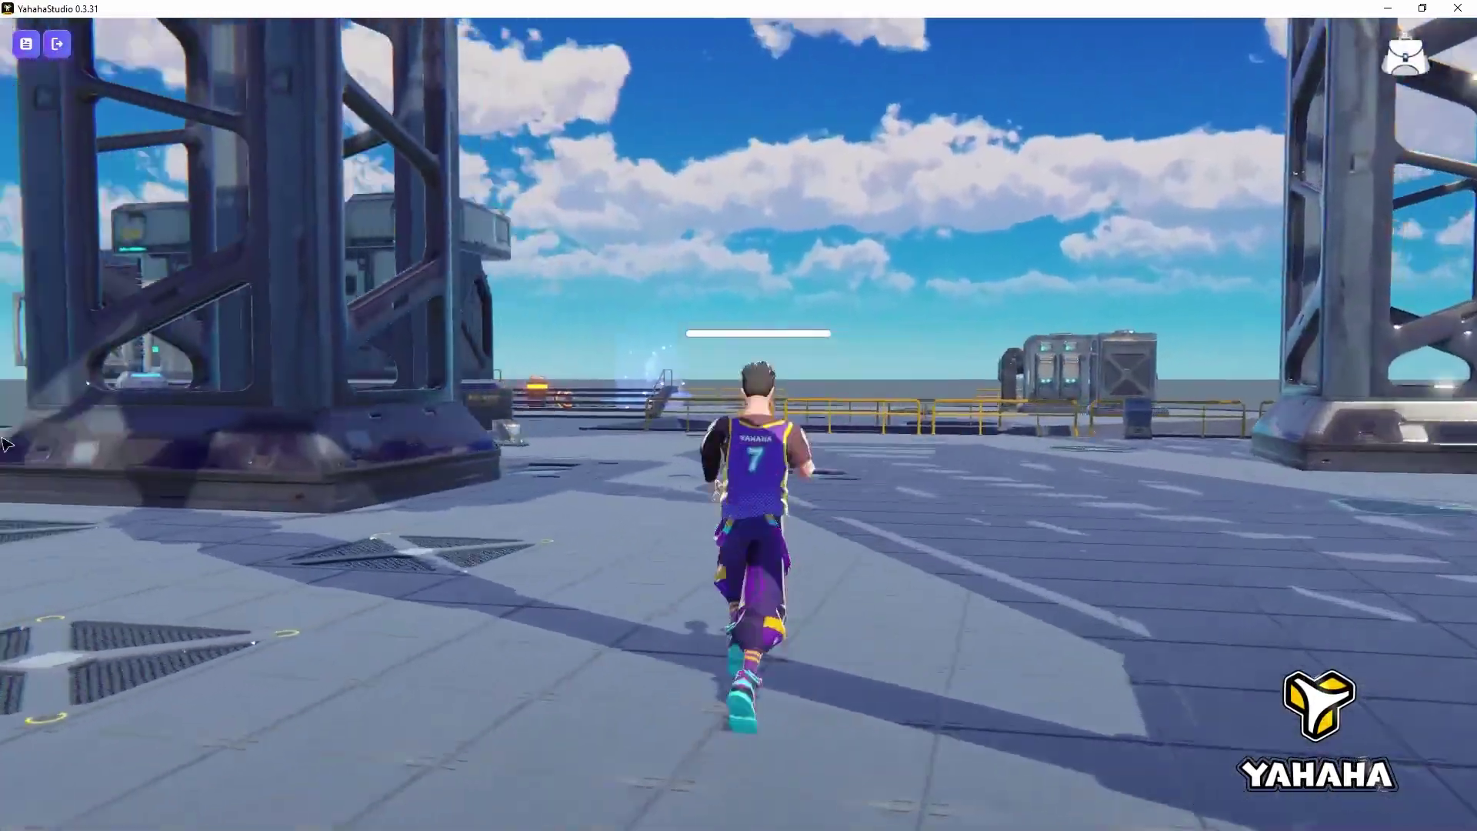
{"action": "key", "text": "w"}
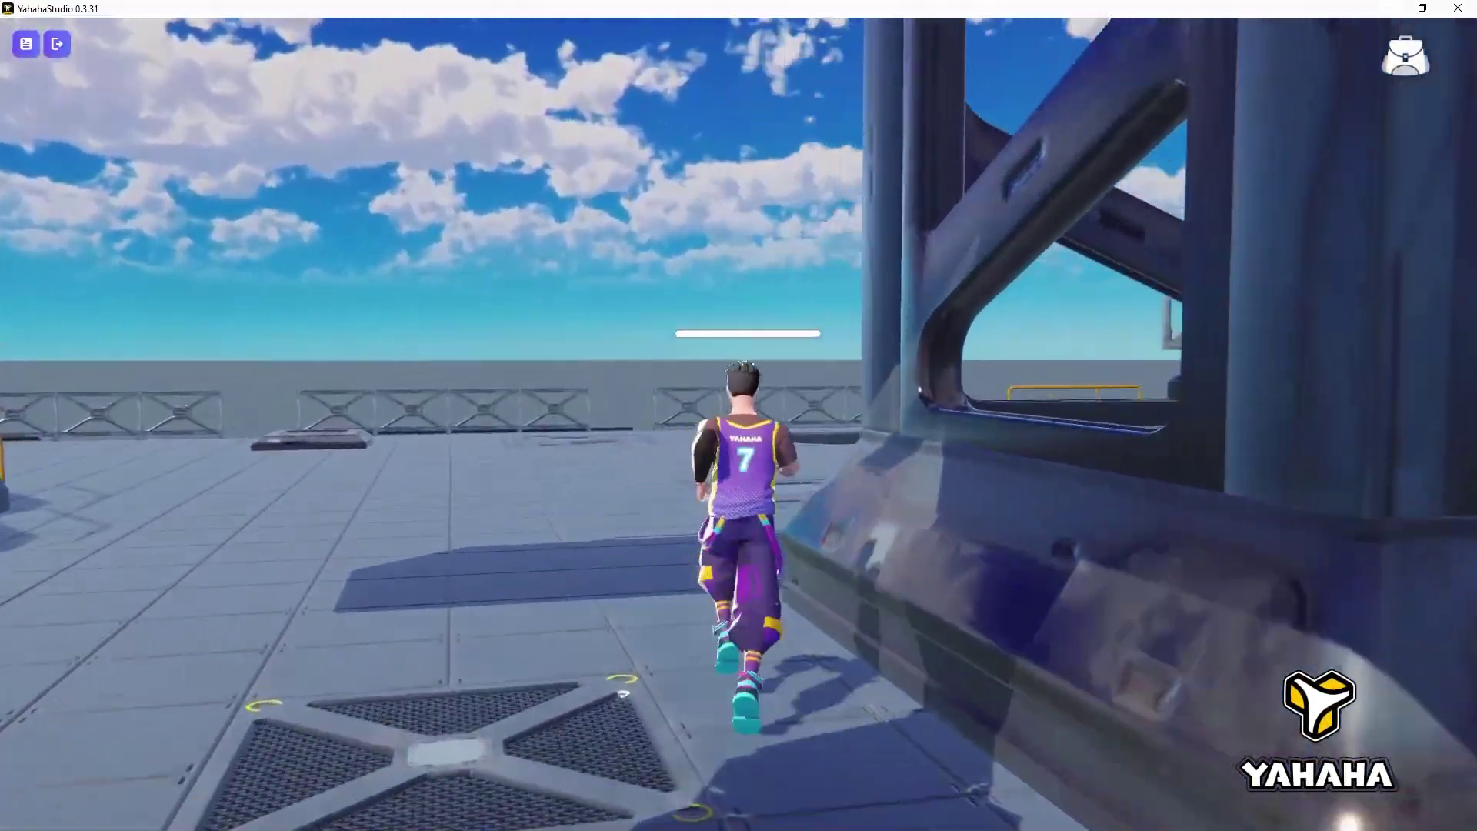